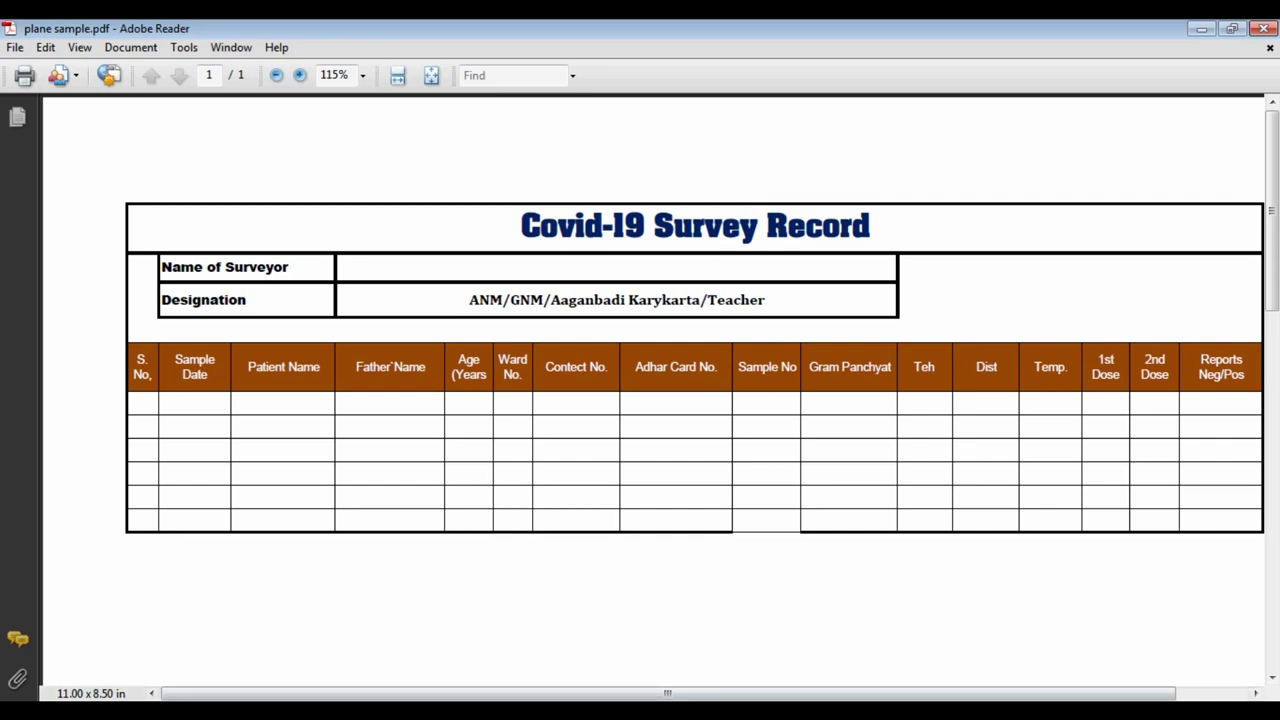
Bring the filled-in fillup sample.pdf to the front from the taskbar.
left_click(543, 646)
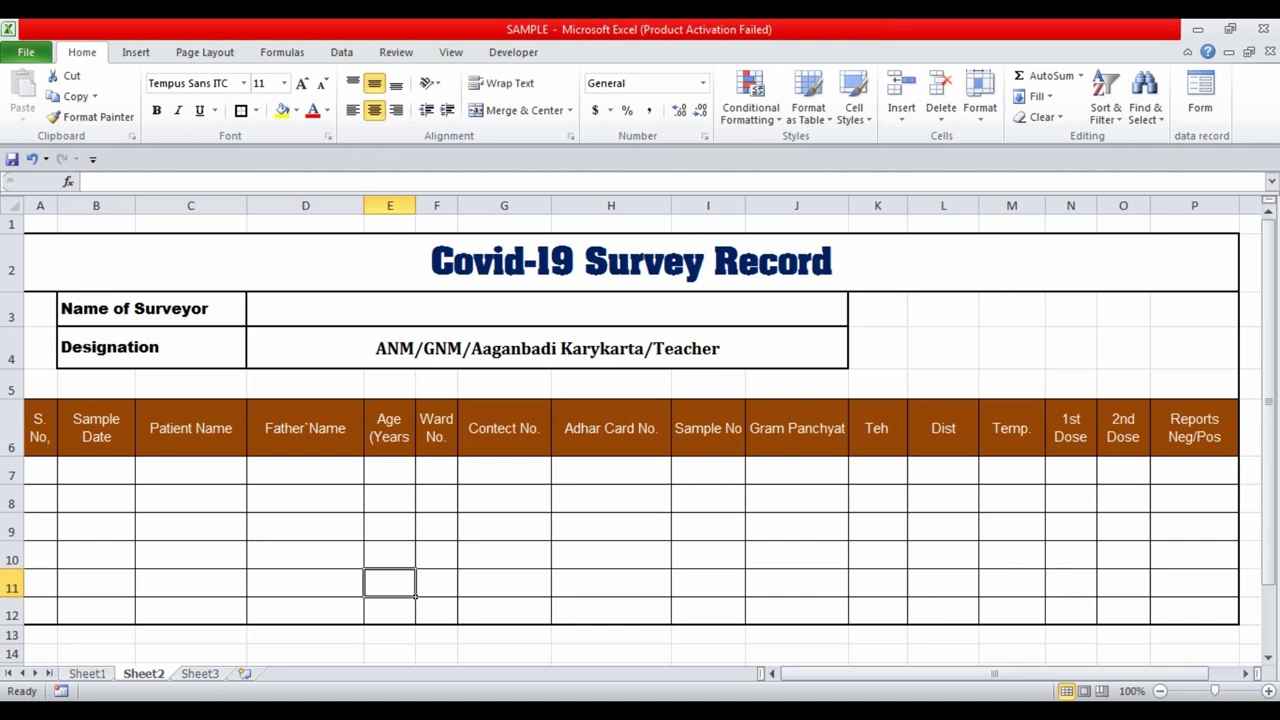
left_click(504, 527)
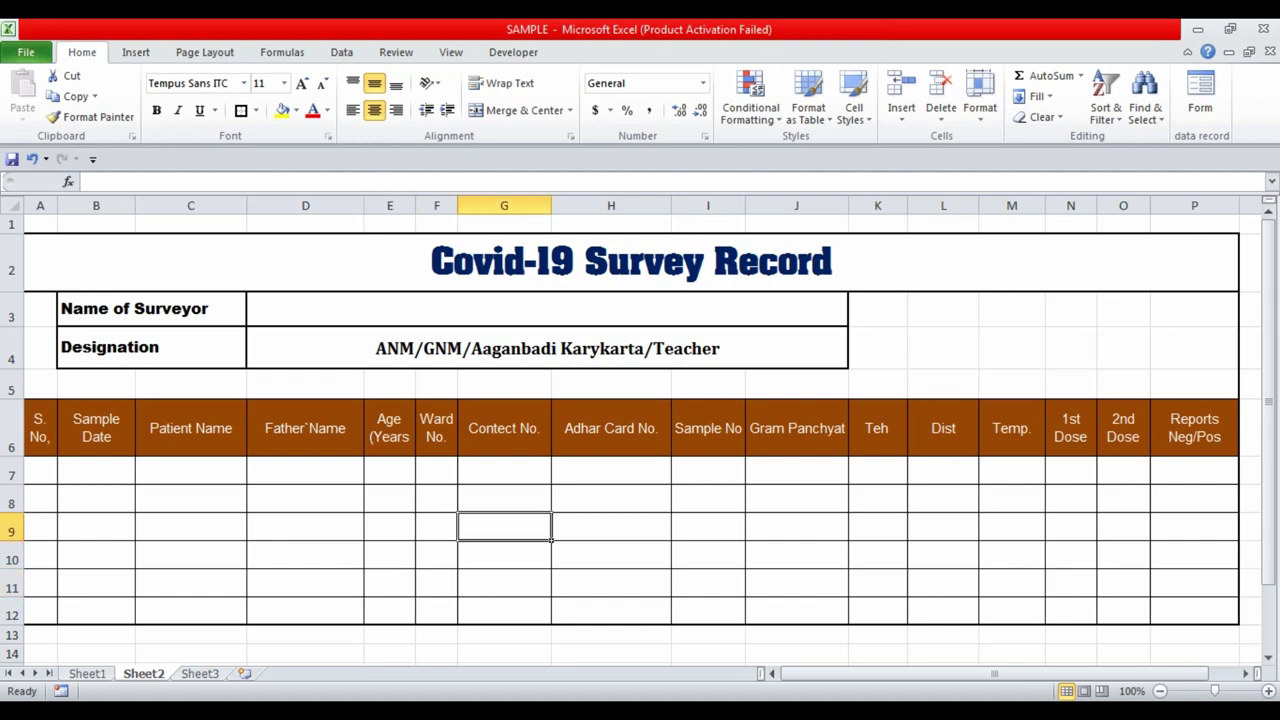
Select cell G7 in the first data row of the Sheet2 survey table.
left_click(504, 470)
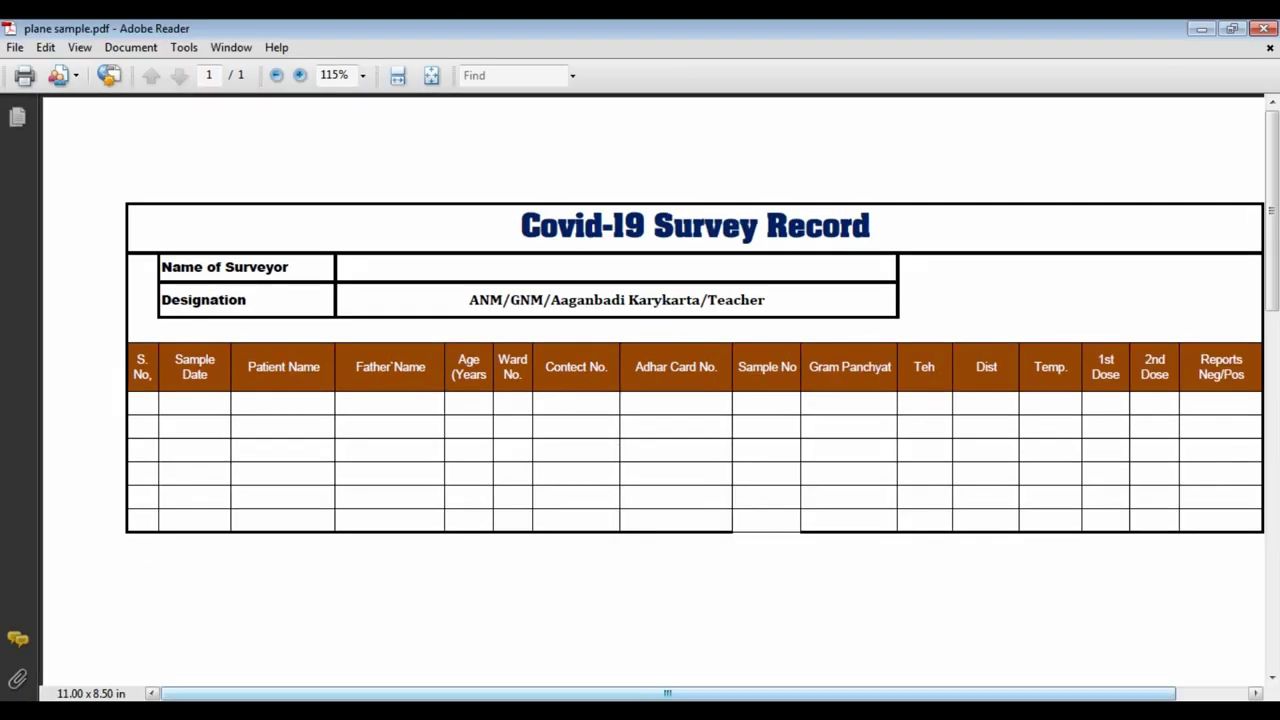
Switch to fillup sample.pdf from the taskbar's Adobe Reader thumbnails.
mouse_move(544, 678)
left_click(543, 646)
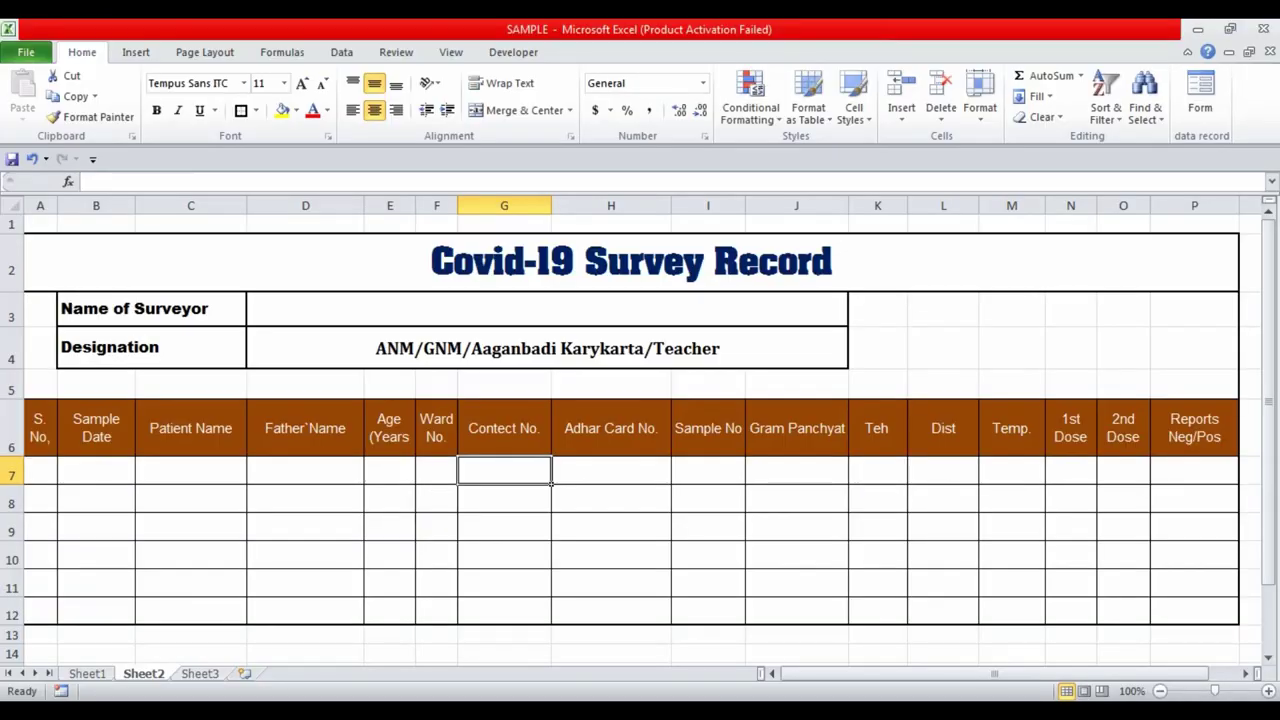
View Sheet1's filled survey data, then go to blank Sheet3 and select D12.
key("ctrl+Page_Up")
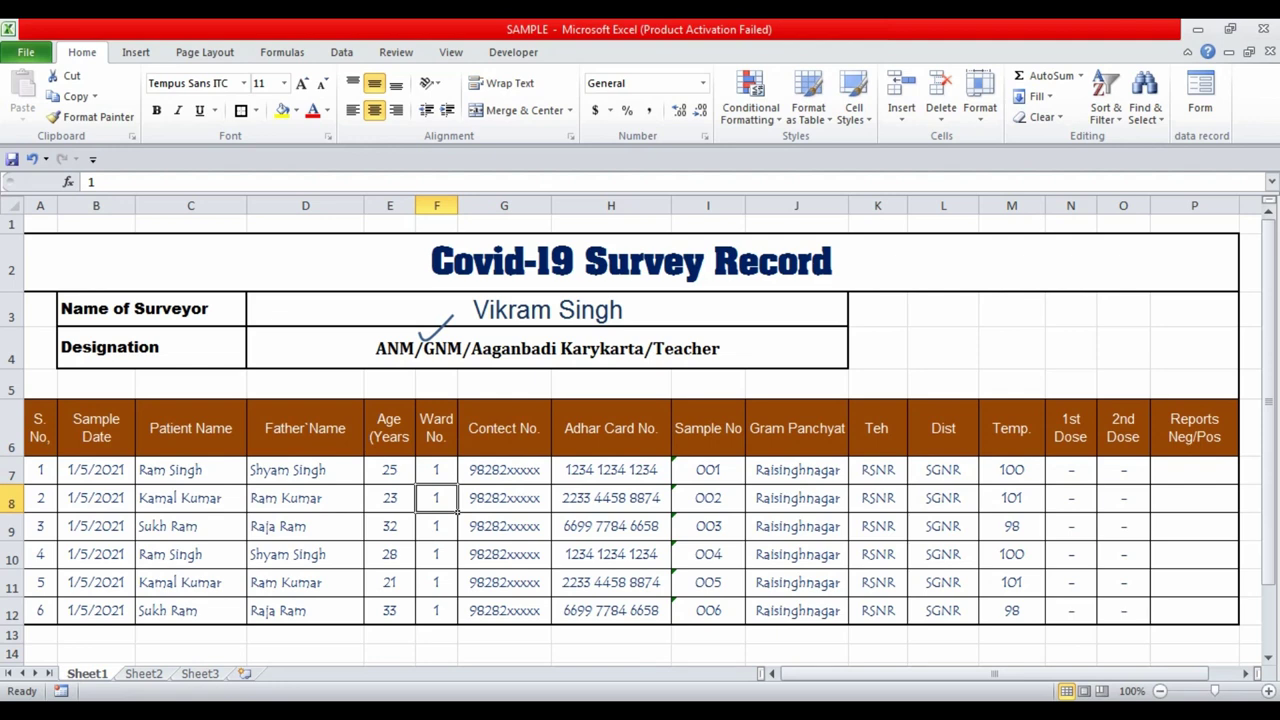
key("ctrl+Page_Down")
key("ctrl+Page_Down")
left_click(233, 430)
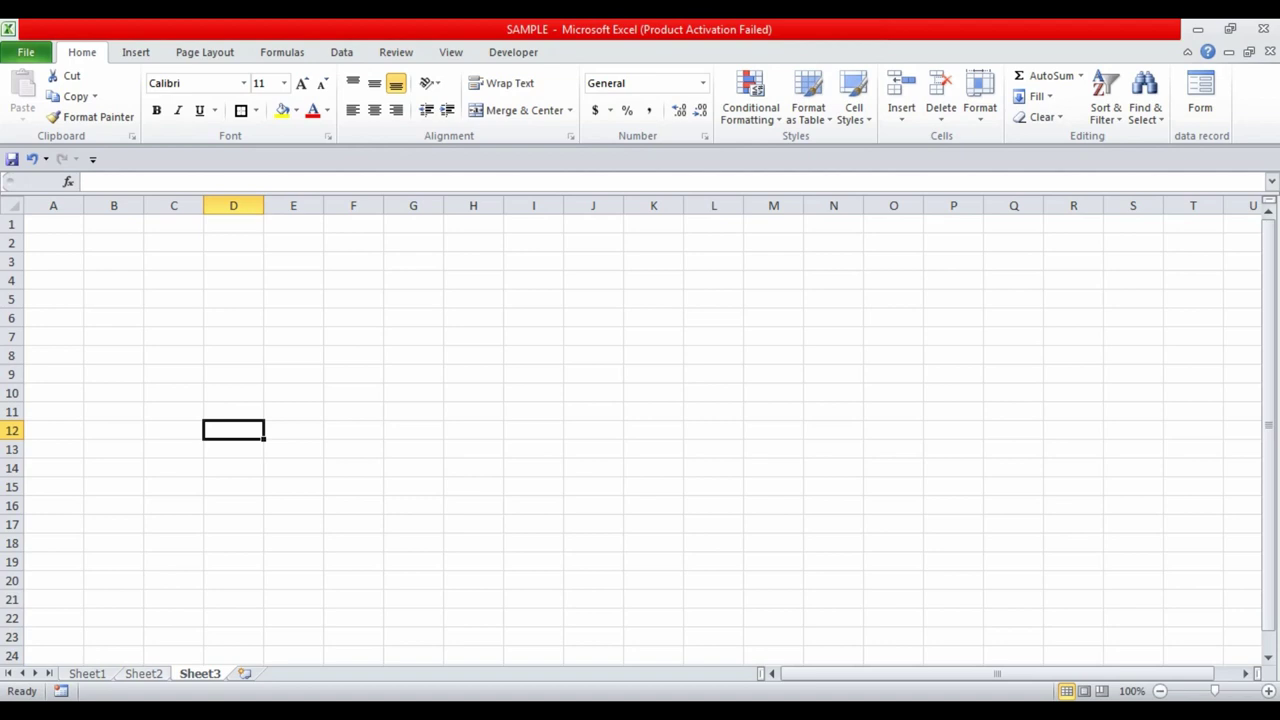
Highlight the header row in fillup sample.pdf, then select cell A5 on Excel's Sheet3.
mouse_move(549, 712)
left_click(545, 646)
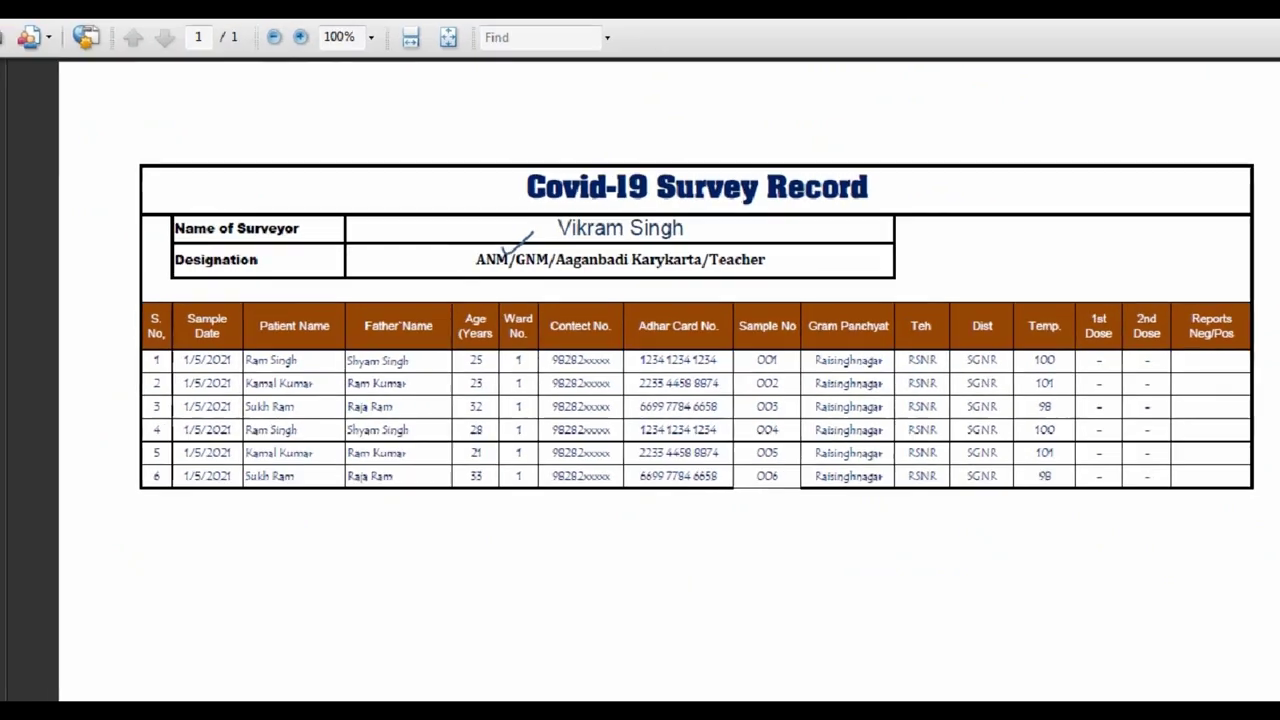
left_click_drag(110, 292, 963, 364)
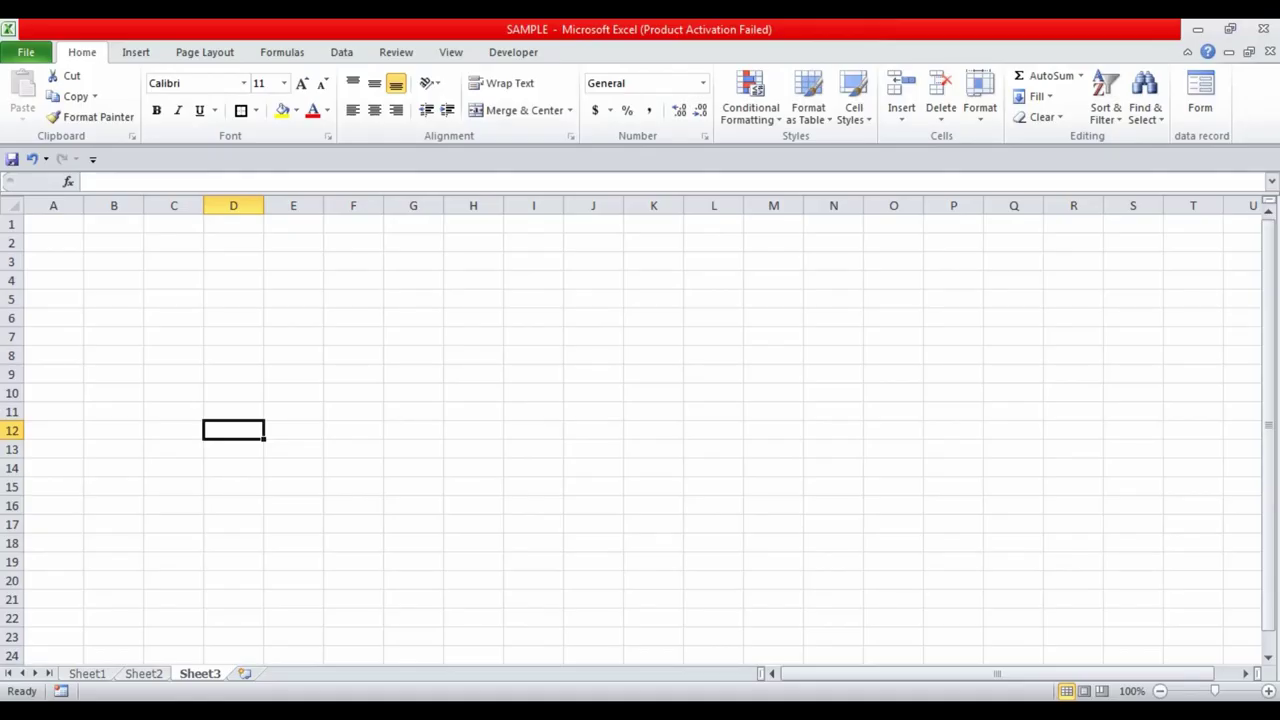
left_click(53, 298)
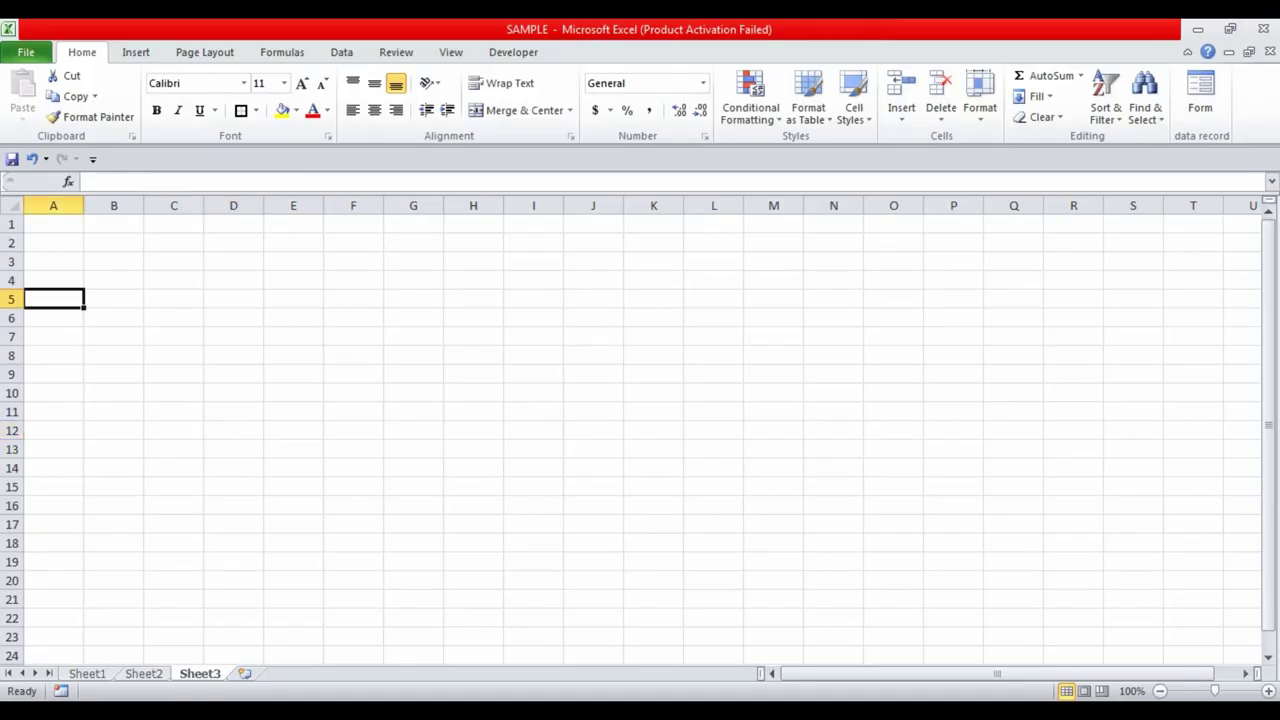
Enter the heading S.no. in cell A5, checking the reference PDF.
type("S.no")
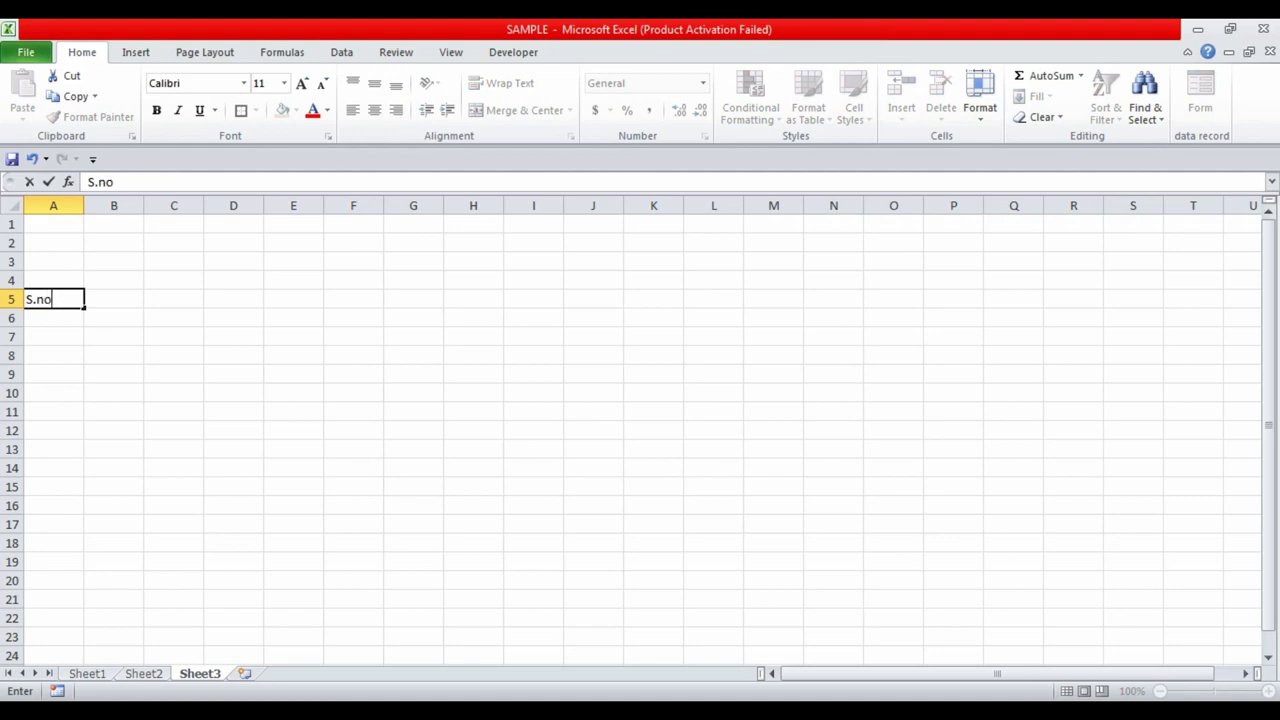
type(".")
key("Return")
left_click(53, 298)
left_click(113, 298)
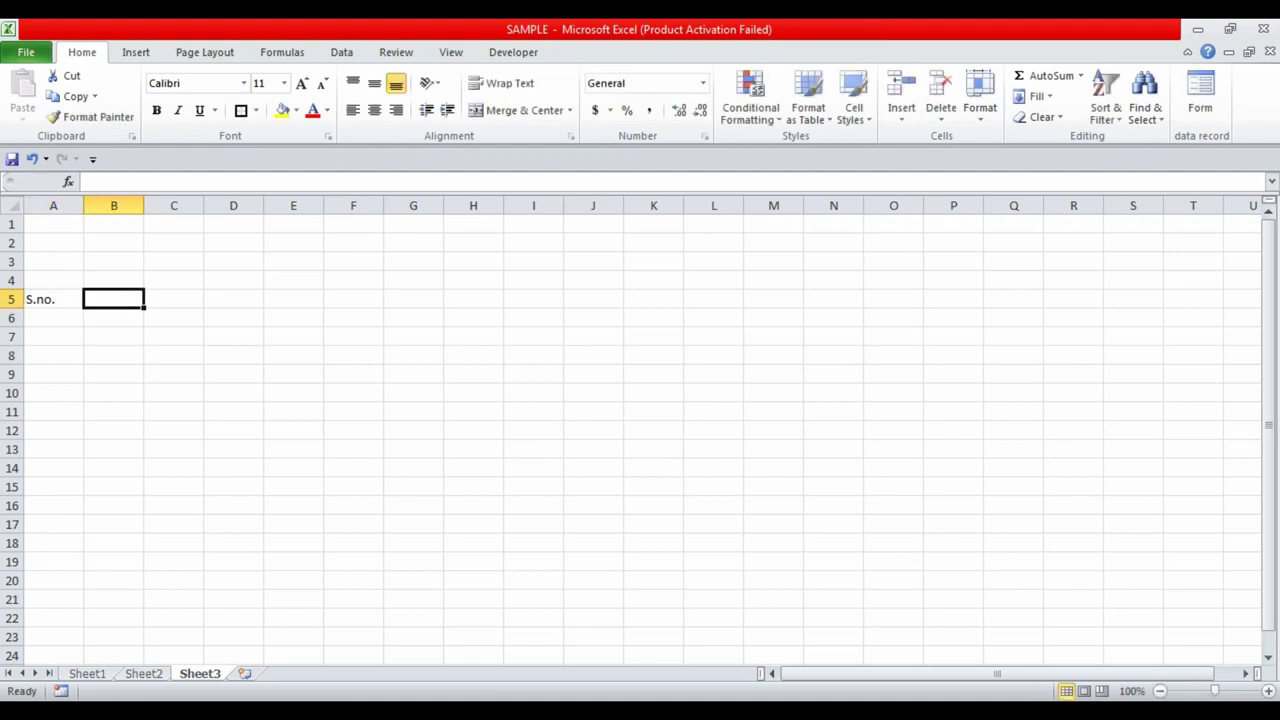
key("alt+Tab")
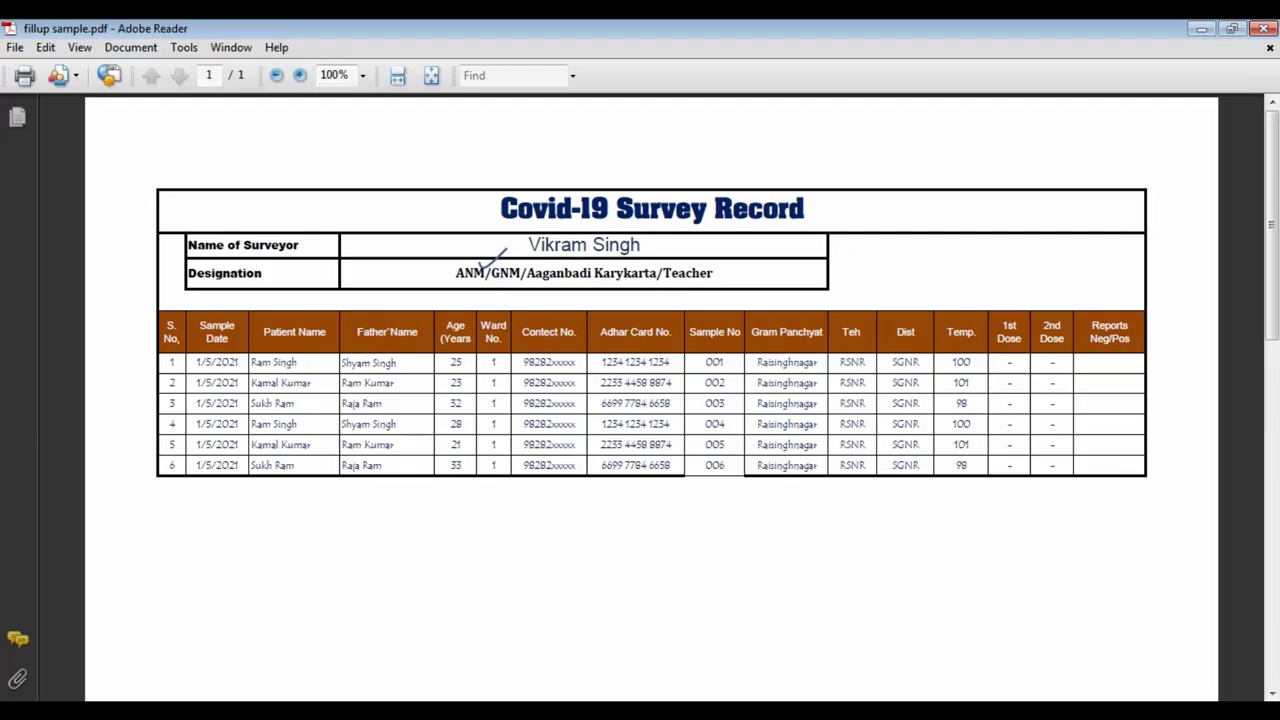
key("alt+Tab")
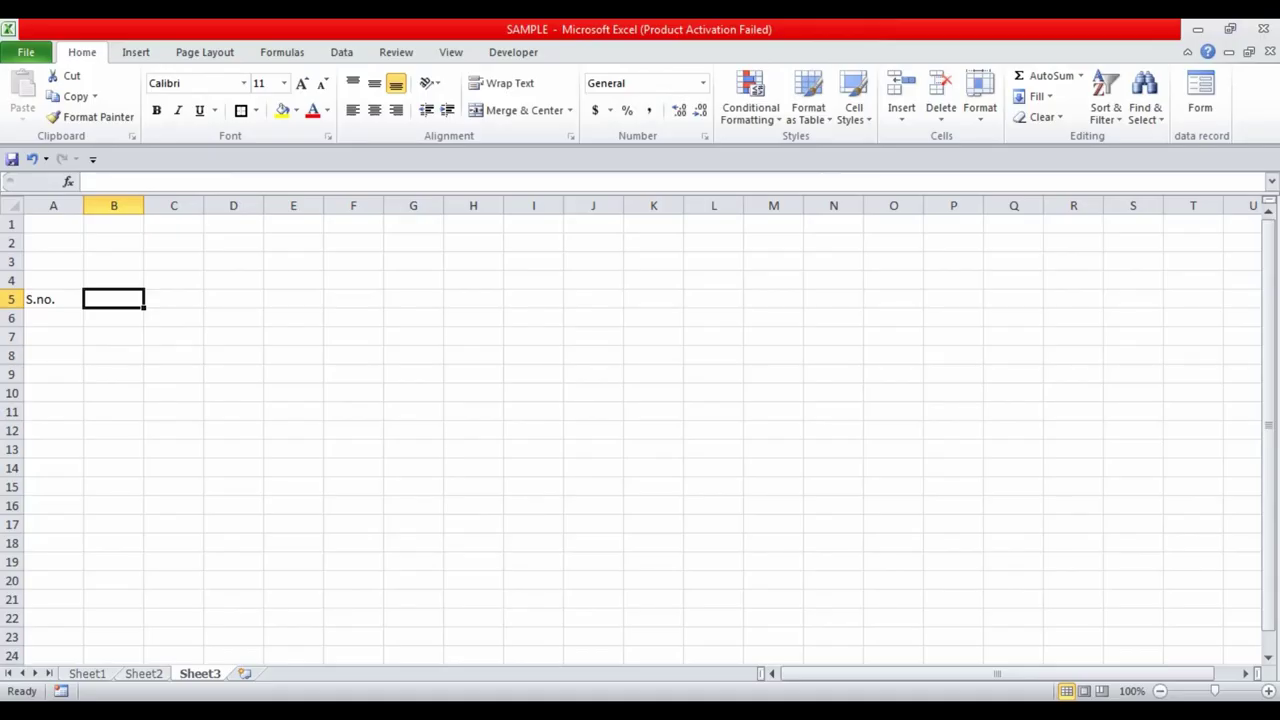
Enter Smaple Date in B5 and widen column B to fit it.
type("Sma")
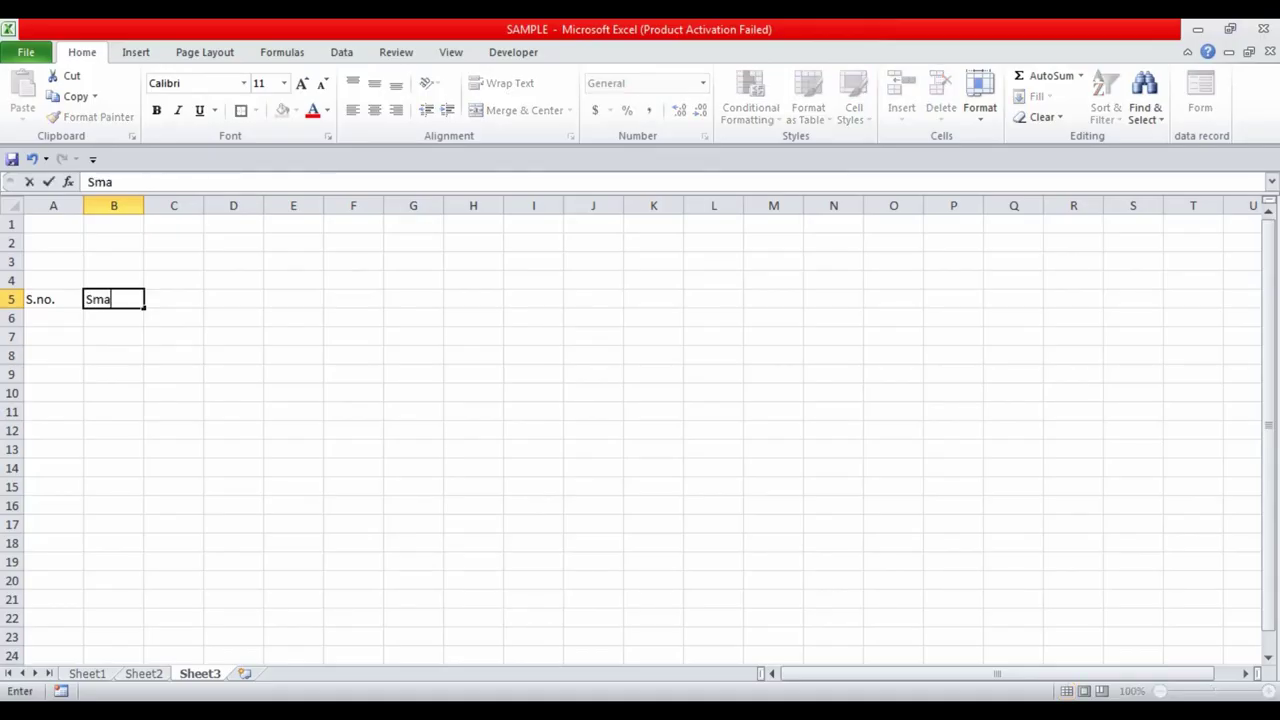
type("ple Date")
key("Return")
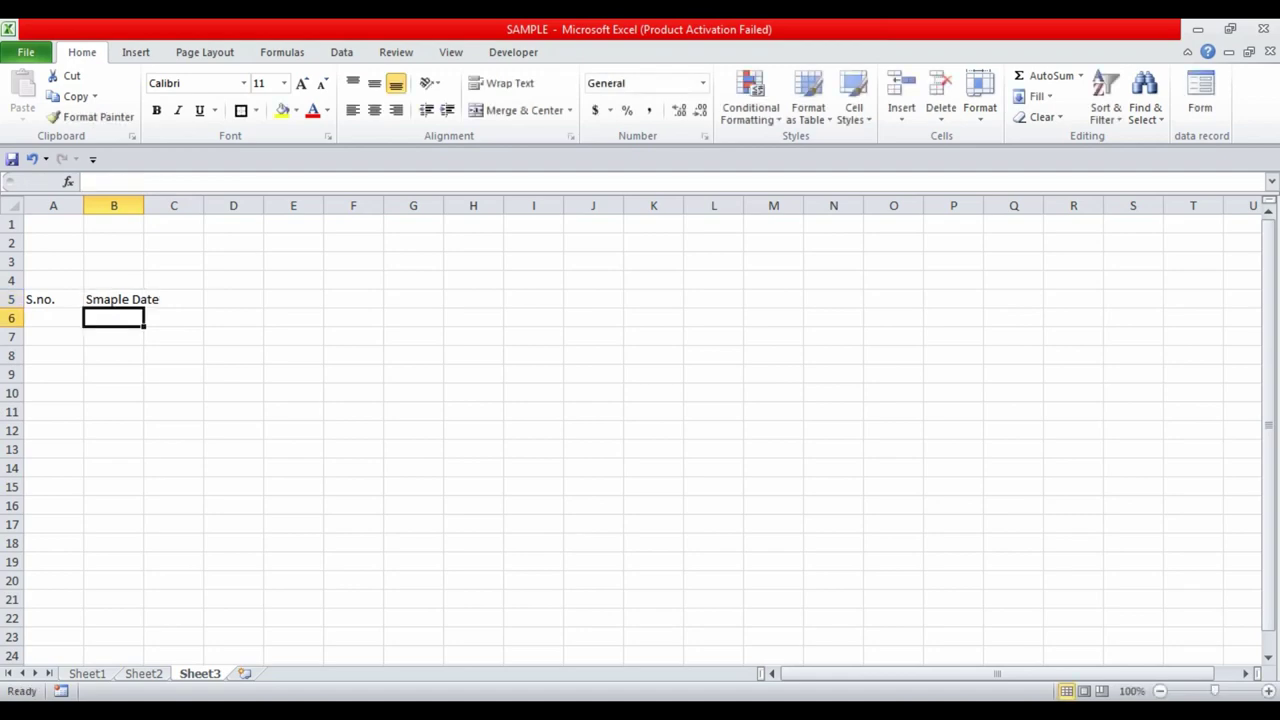
left_click(130, 299)
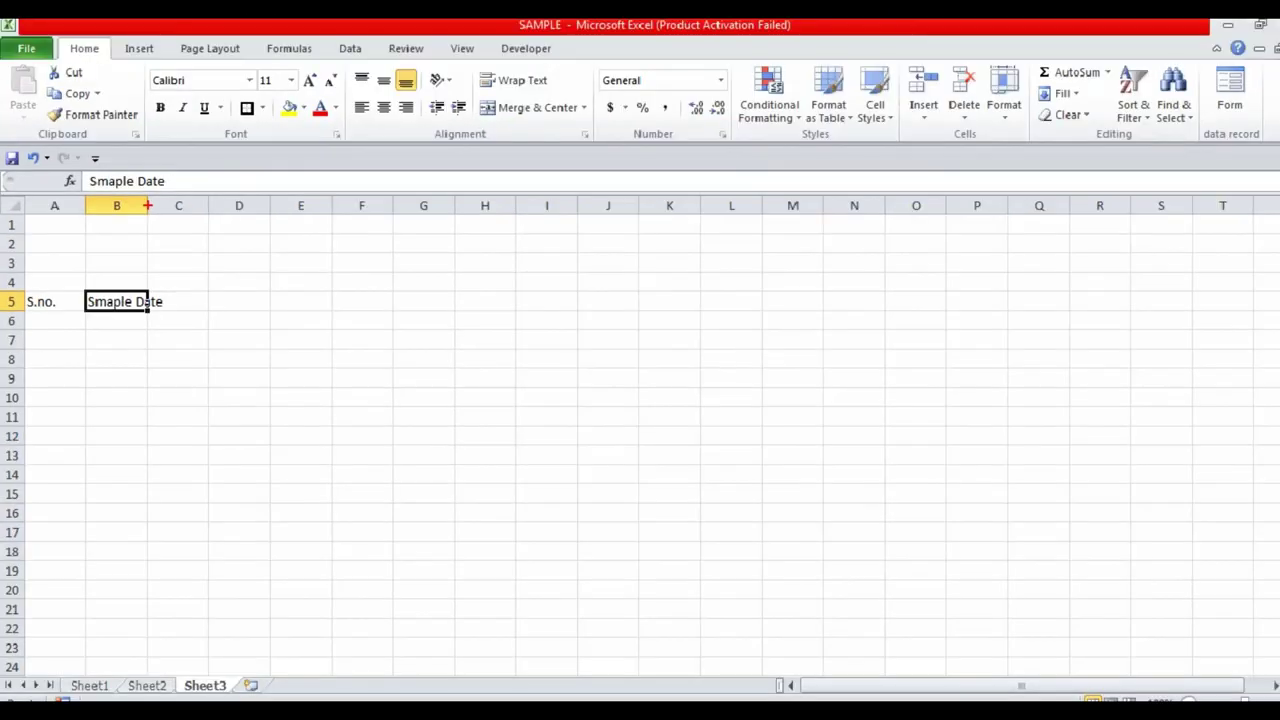
left_click_drag(144, 205, 166, 205)
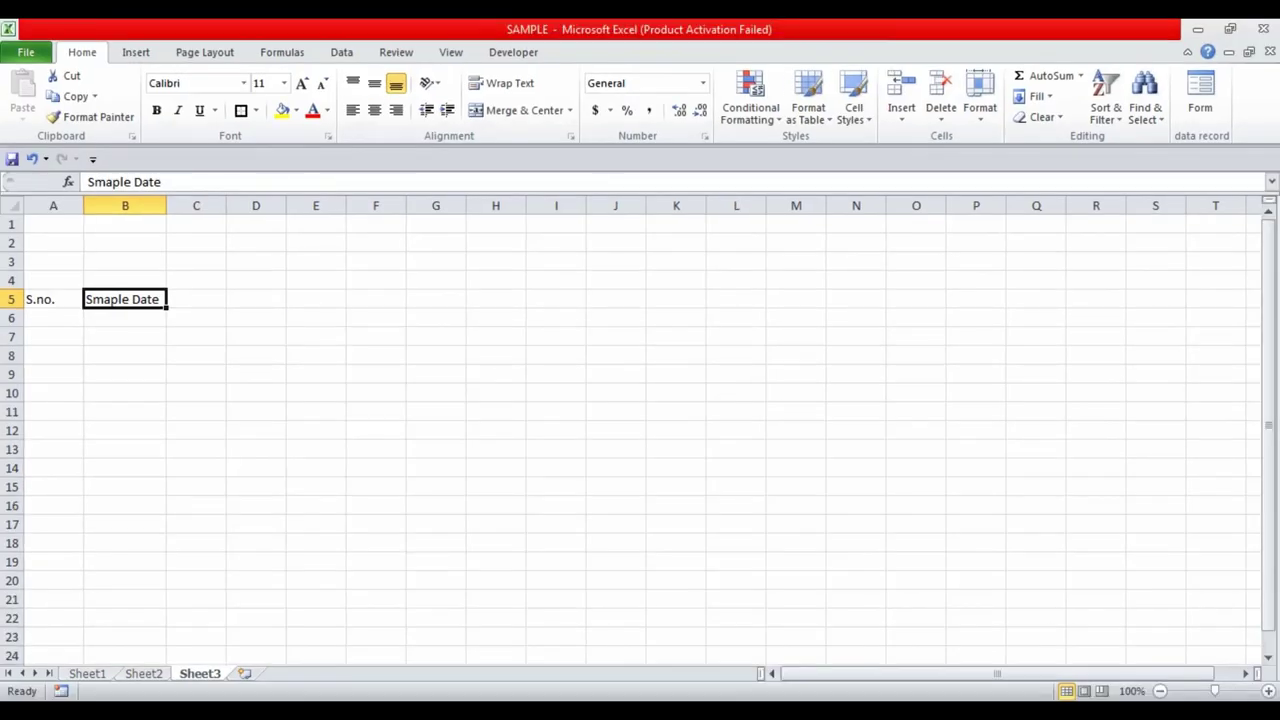
Enter the heading Patient name in cell C5.
left_click(196, 299)
key("alt+Tab")
key("alt+Tab")
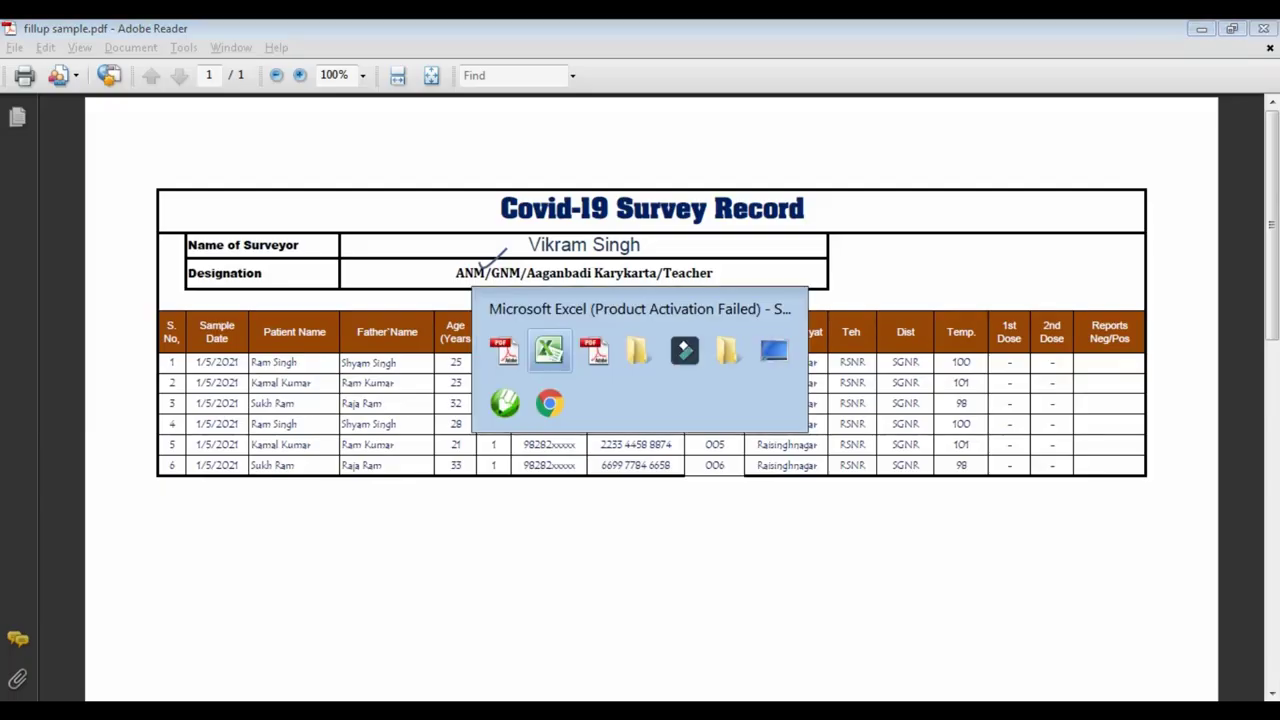
type("Pat")
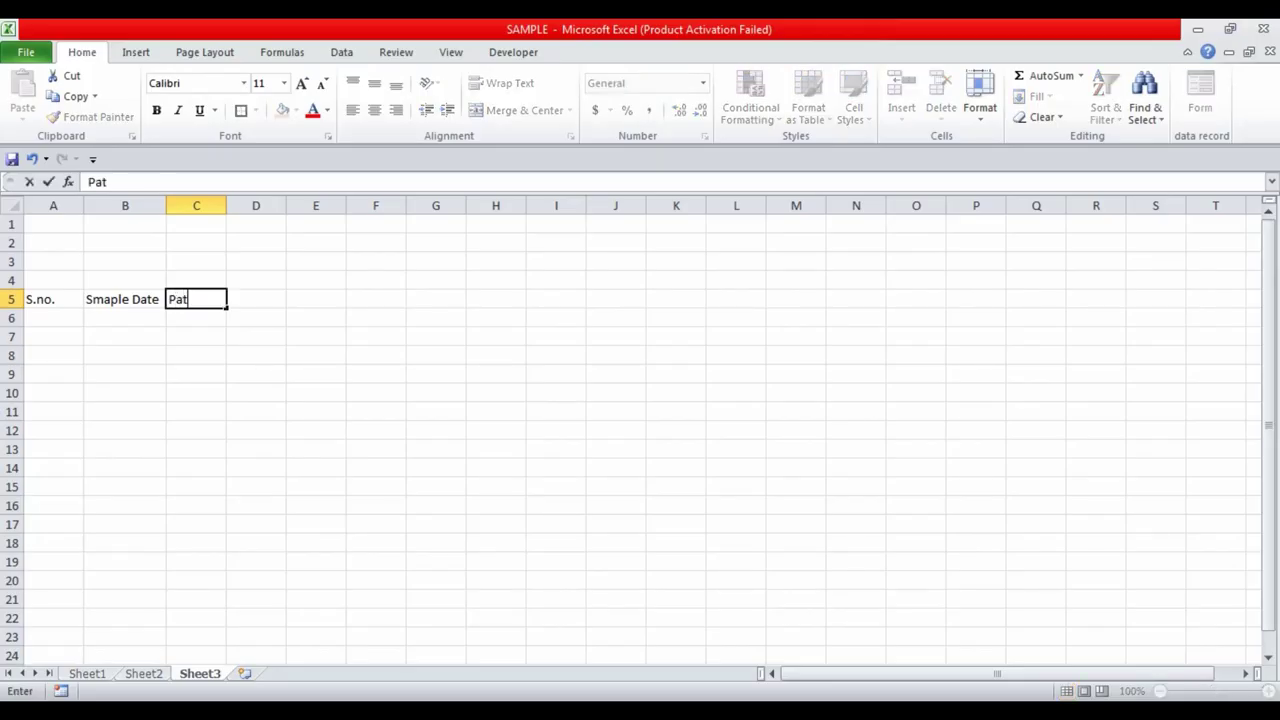
type("ient name")
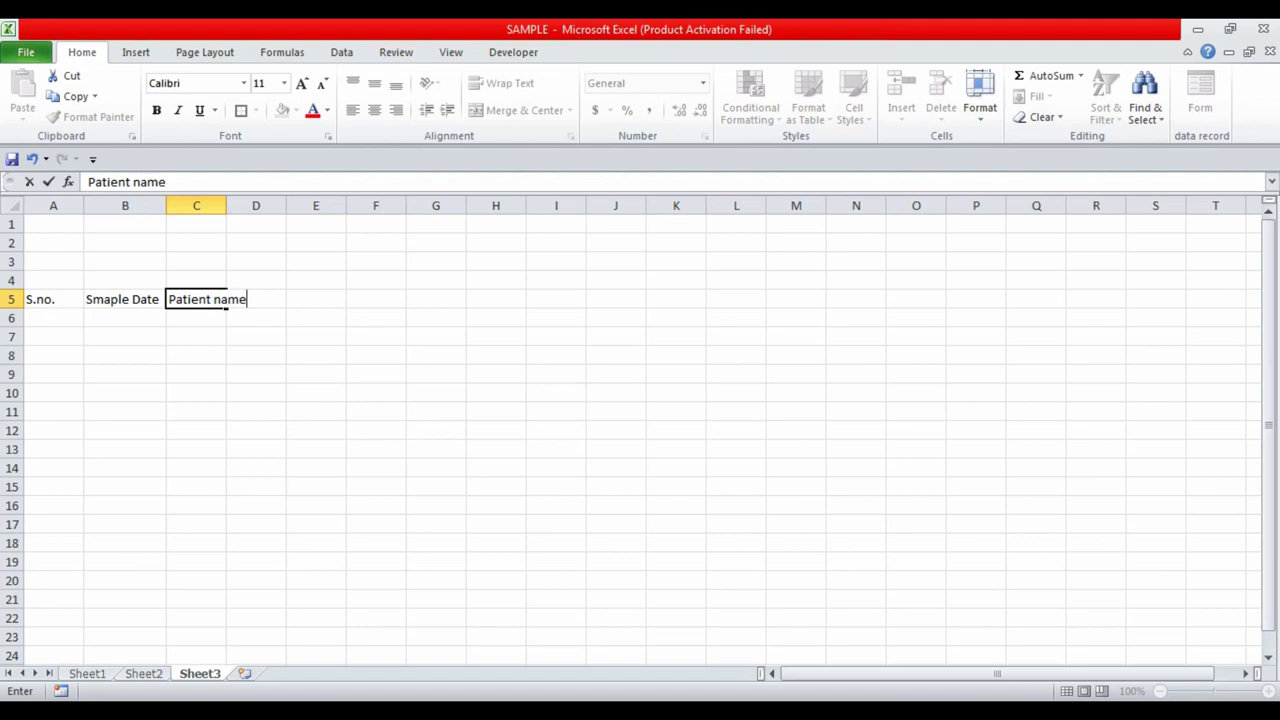
key("Return")
left_click(215, 299)
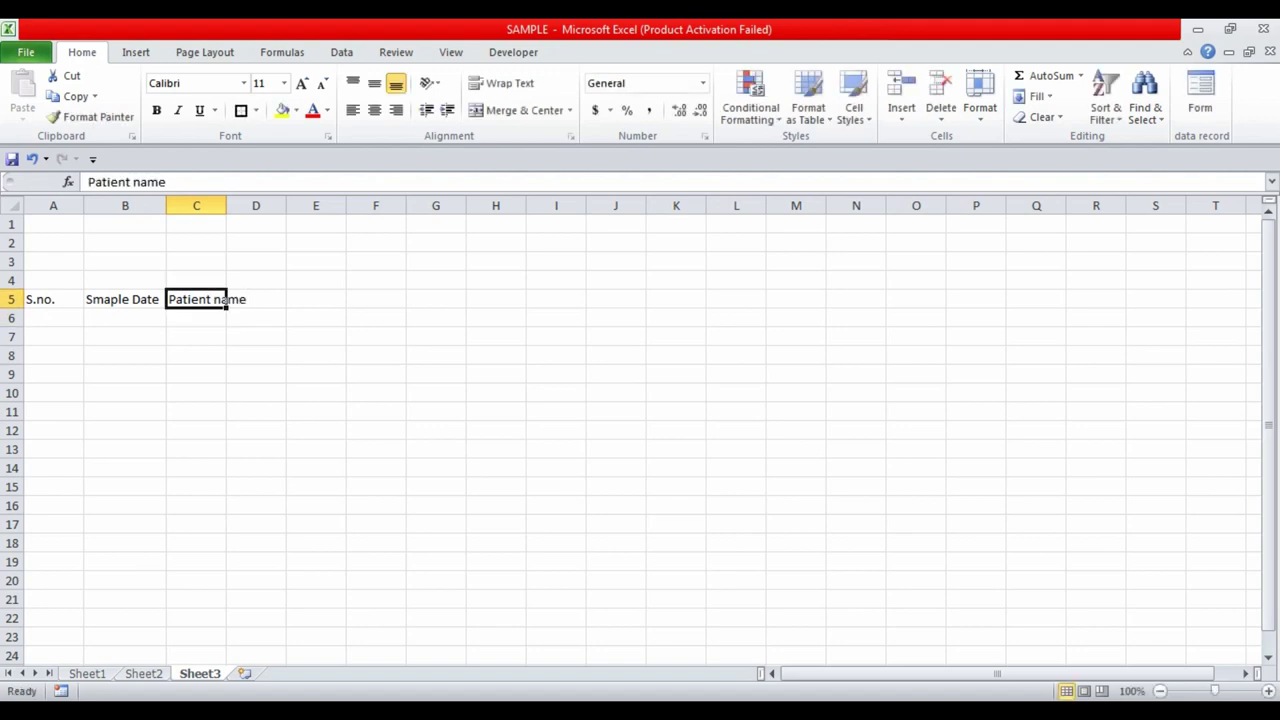
Enter Father name in D5 and Age in E5.
left_click(256, 299)
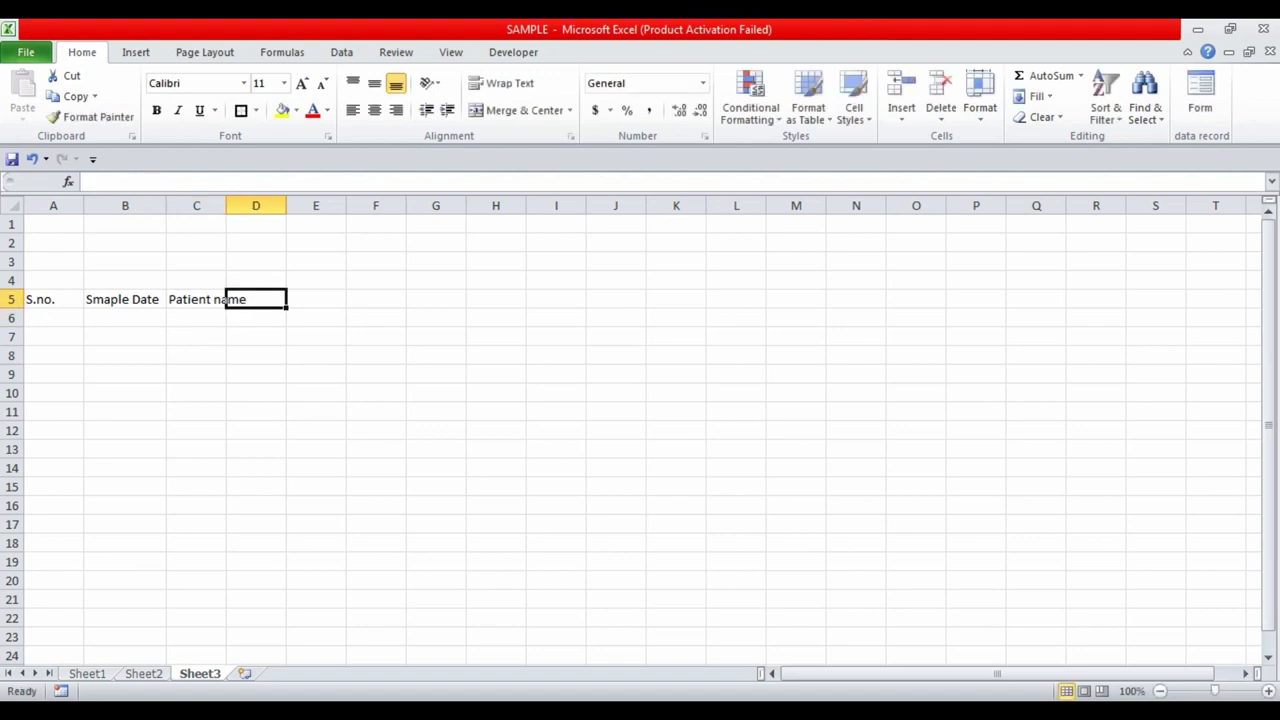
type("D")
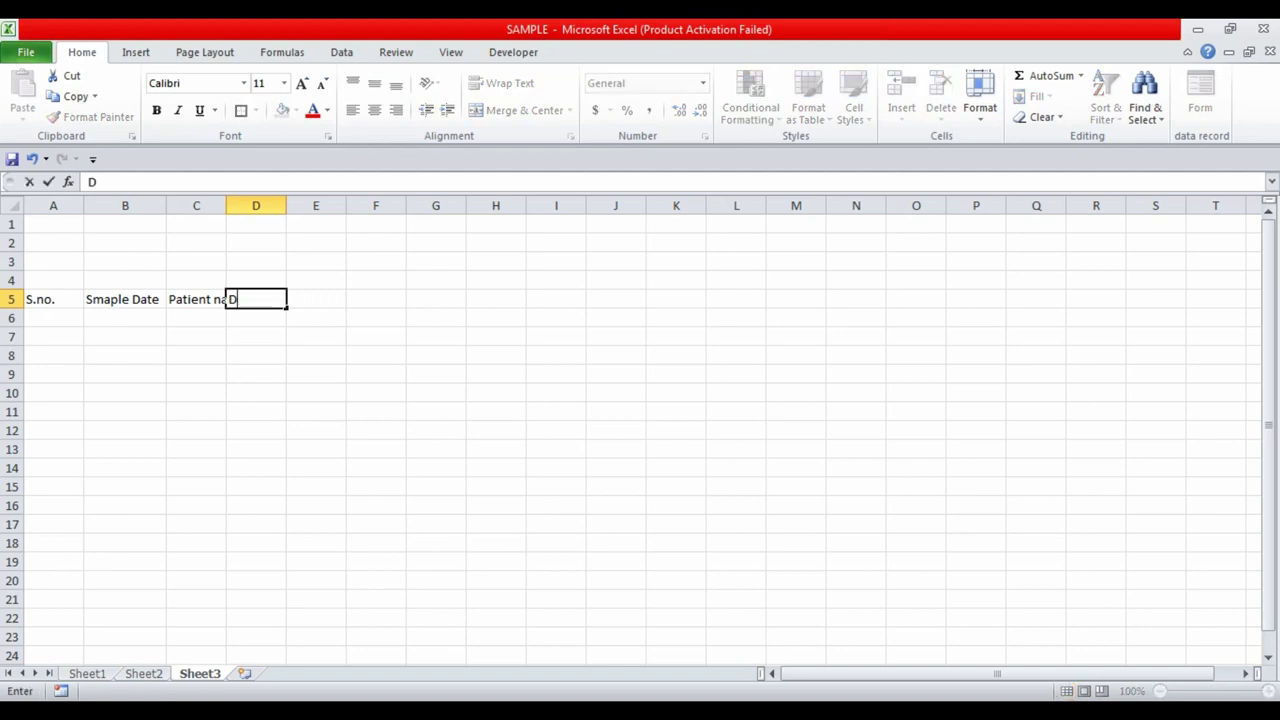
key("BackSpace")
type("Father")
type(" name")
left_click(316, 299)
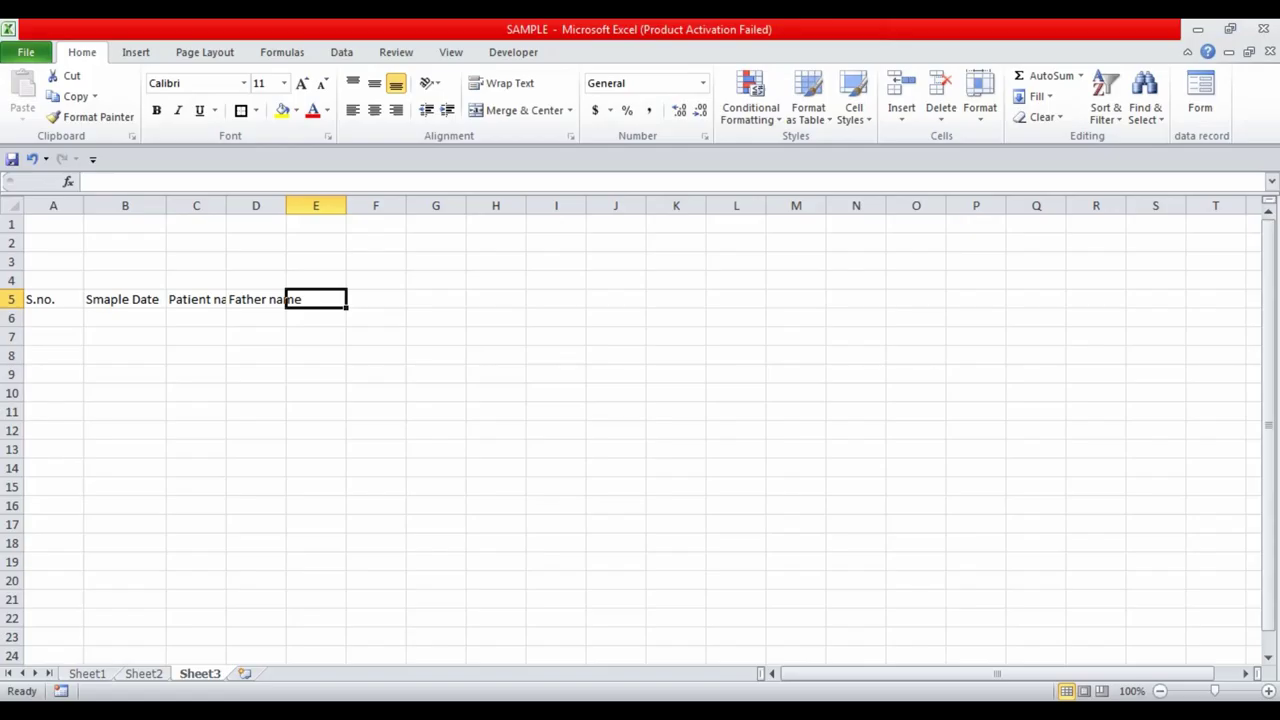
type("Age")
key("Return")
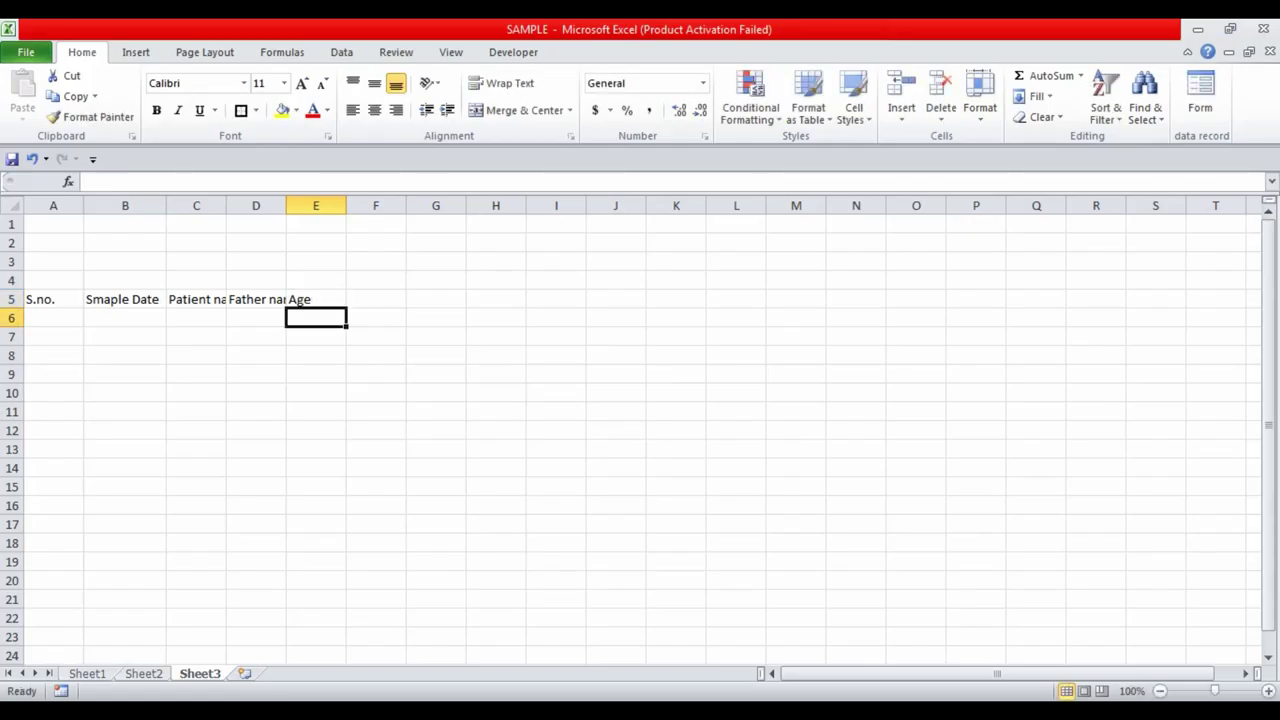
left_click(316, 299)
key("alt+Tab")
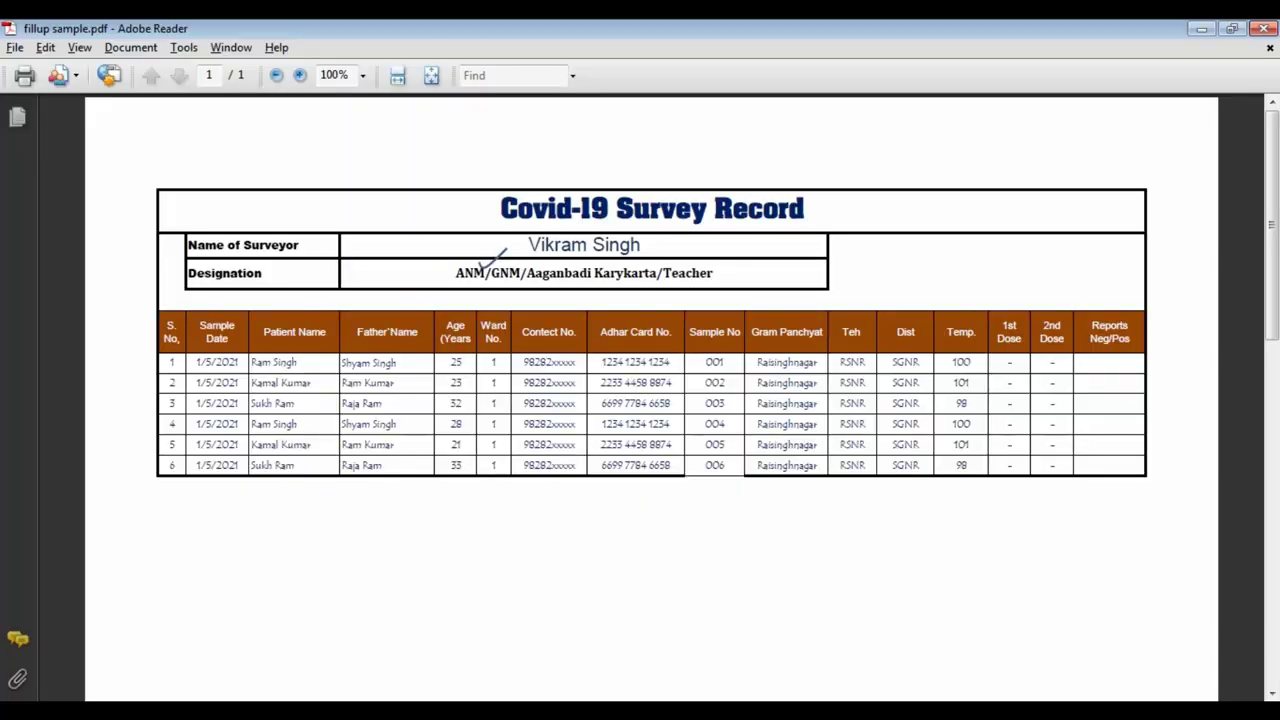
Enter headings from Ward No. in F5 through Report Neg/Pos in Q5, checking the PDF.
key("alt+Tab")
left_click(376, 299)
type("Wa")
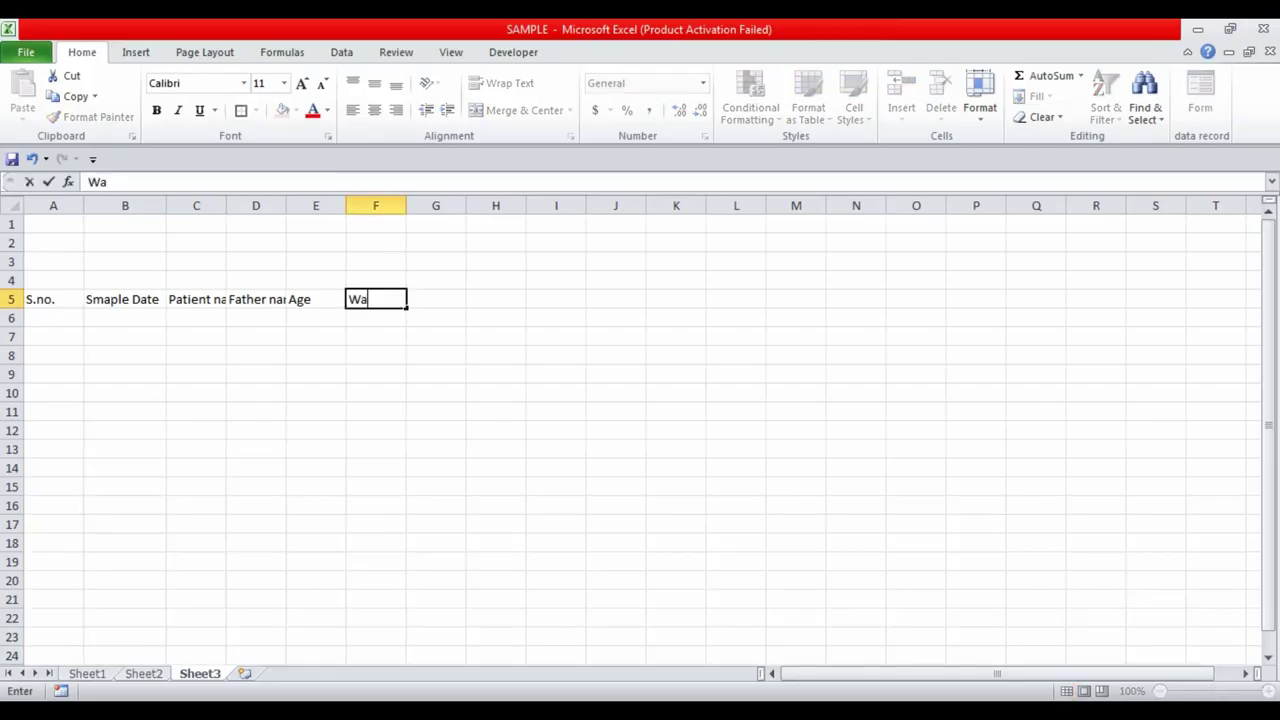
type("rd No.")
key("Tab")
key("alt+Tab")
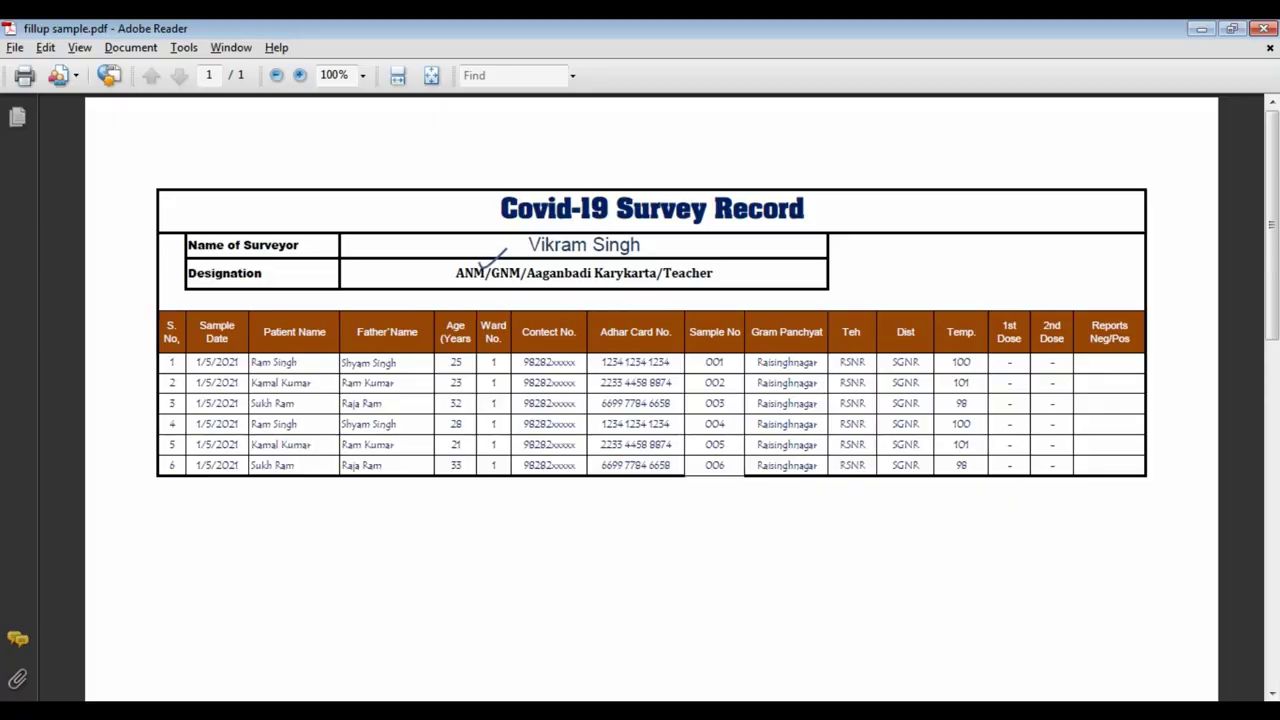
key("alt+Tab")
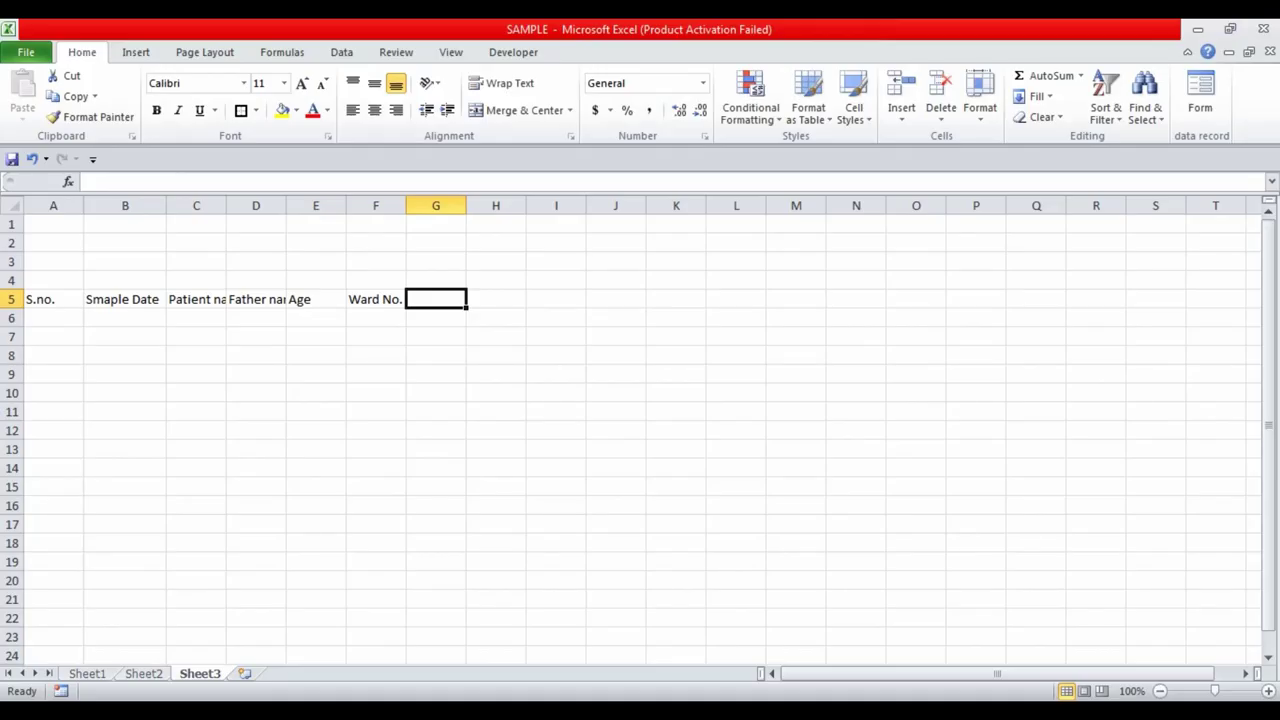
key("alt+Tab")
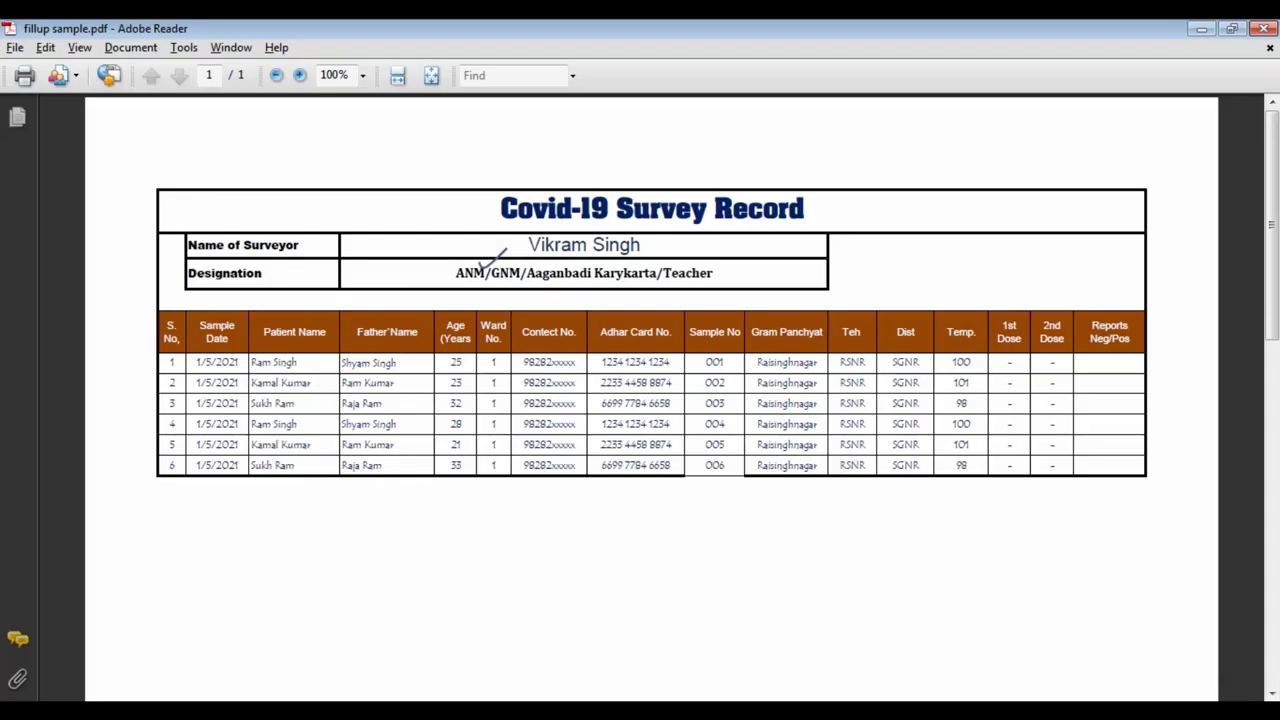
key("alt+Tab")
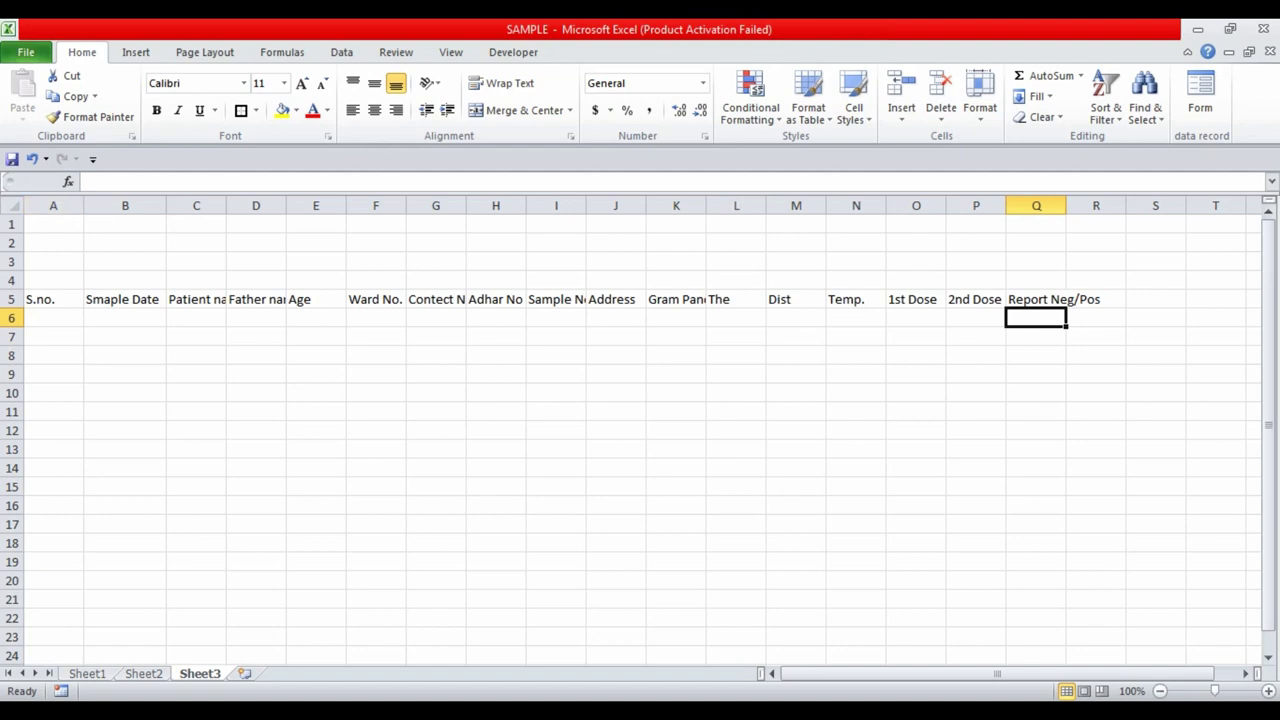
left_click_drag(53, 205, 1096, 205)
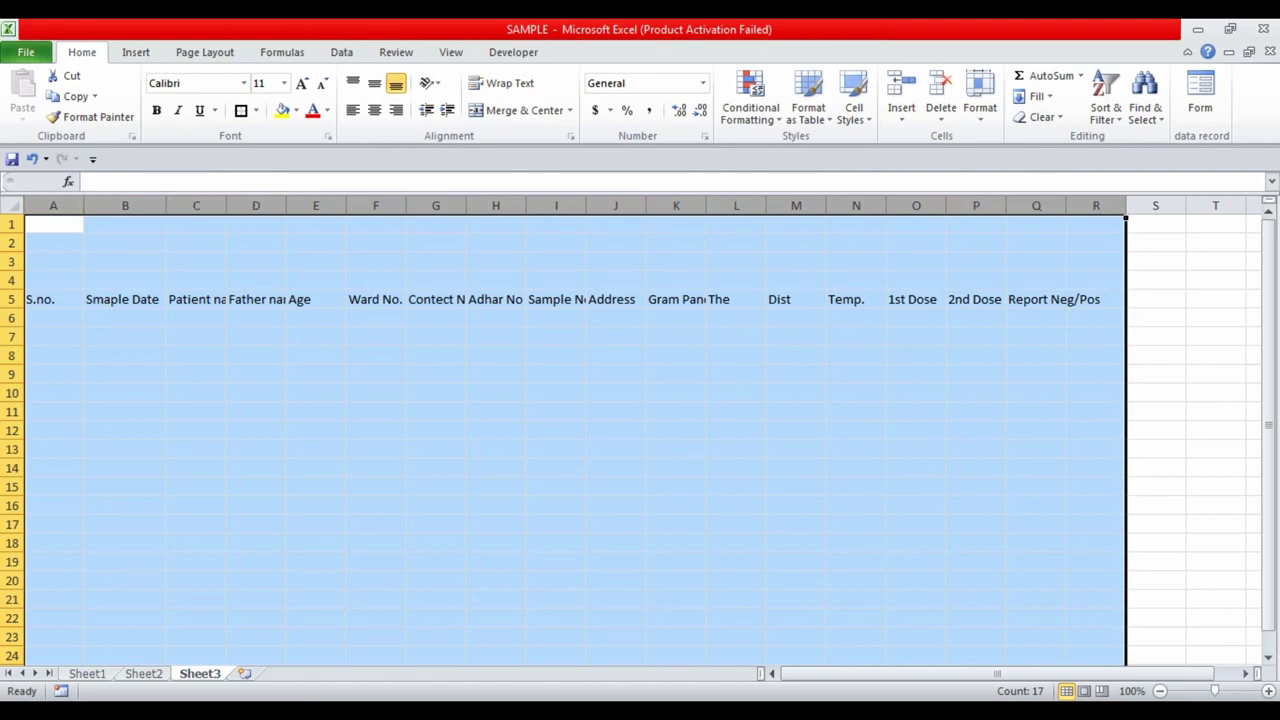
AutoFit columns A through R to their headings, restoring fitted widths after trying equal widths.
double_click(226, 205)
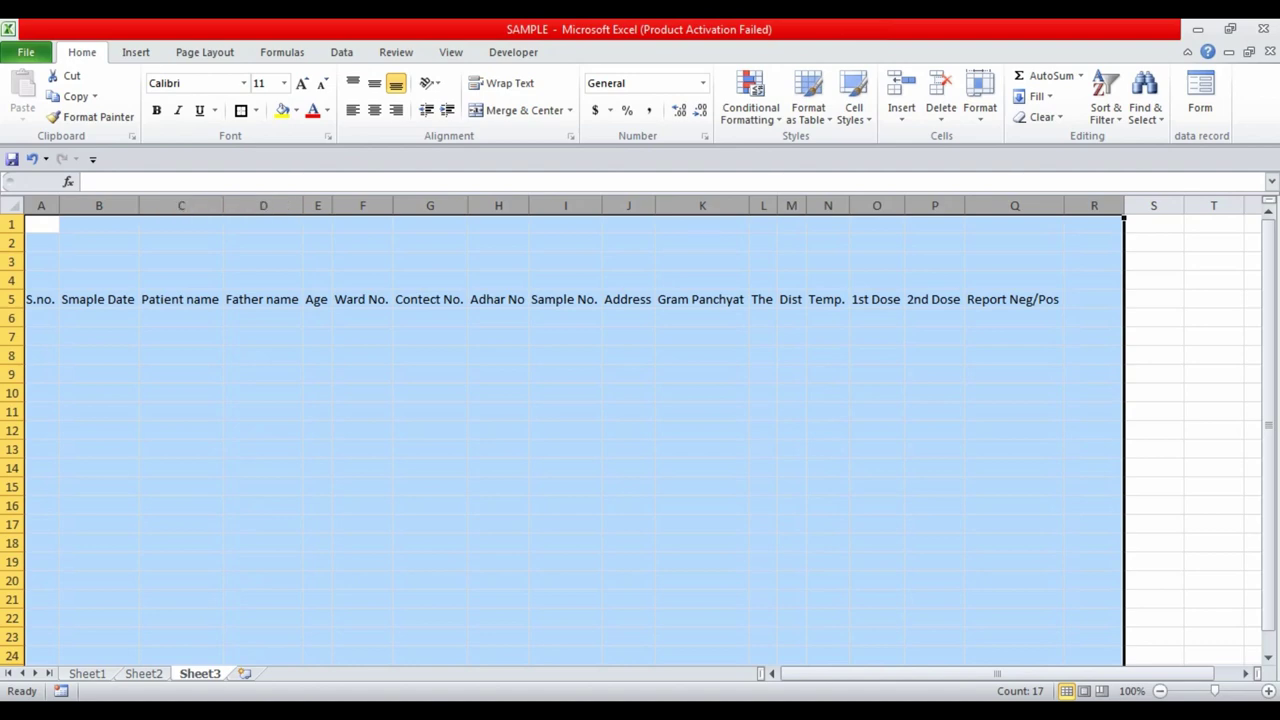
left_click_drag(303, 205, 286, 205)
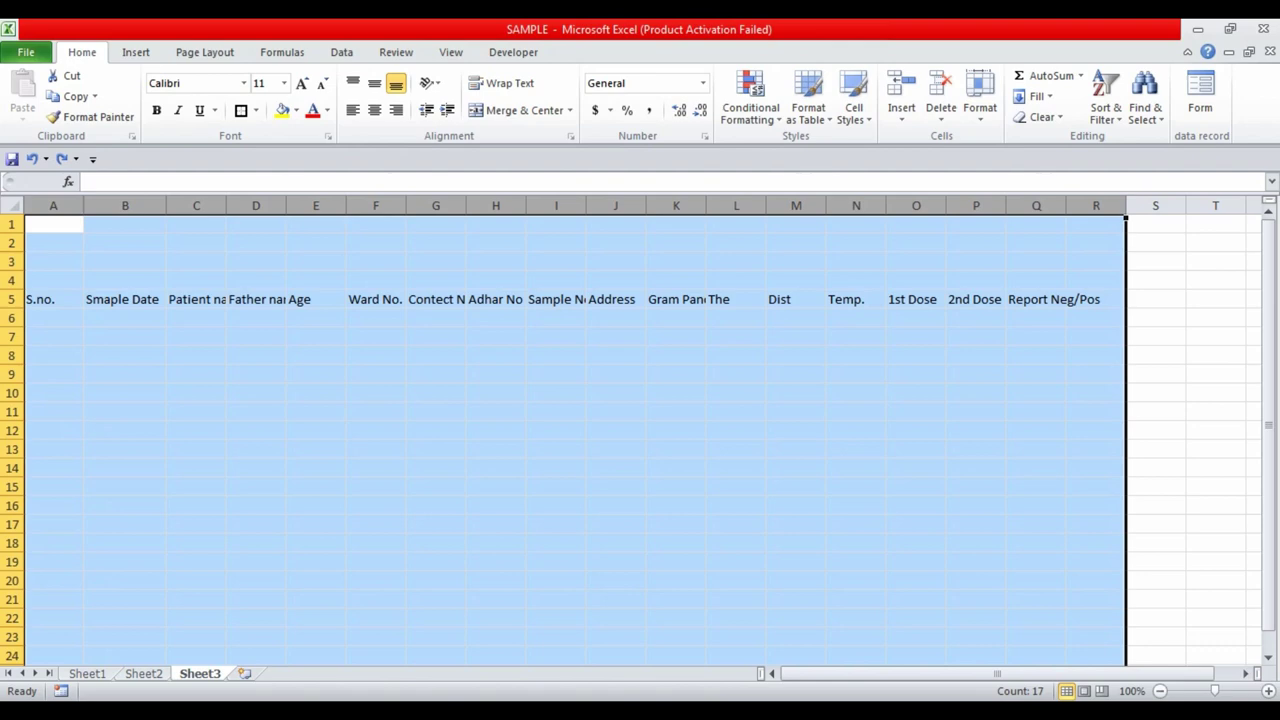
key("alt+h")
key("o")
key("i")
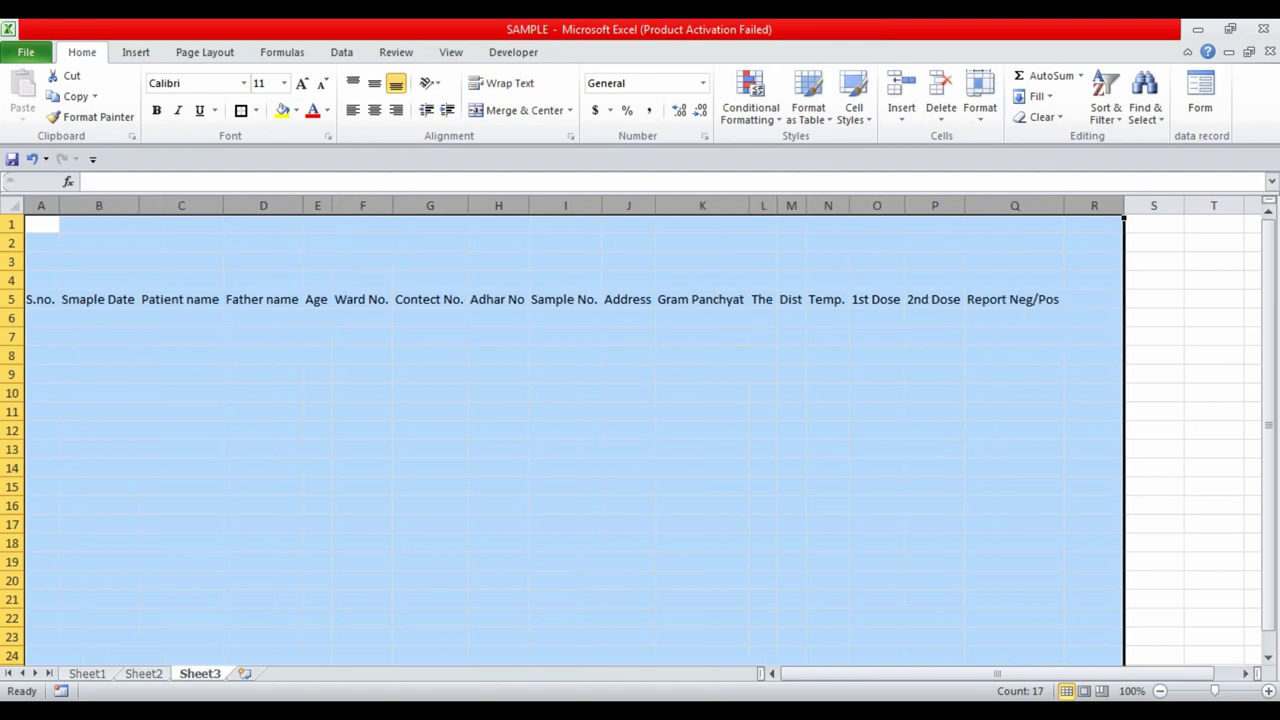
left_click(498, 355)
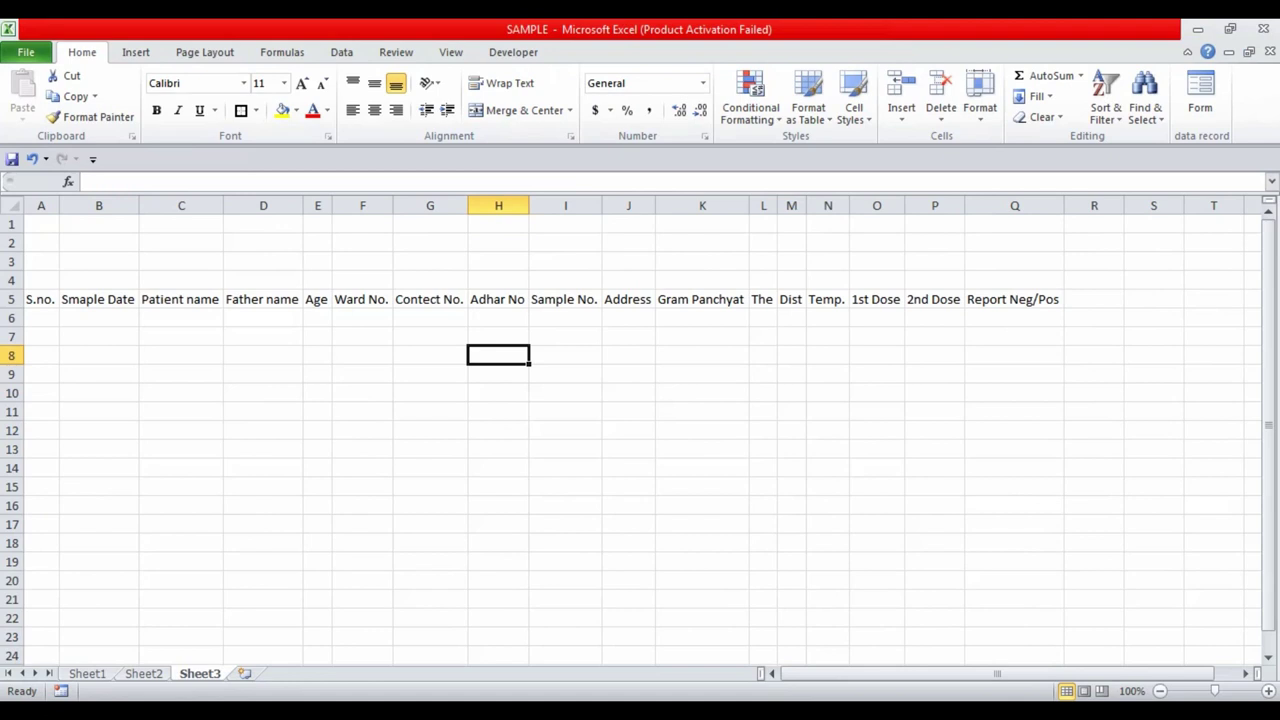
Make row 5 taller and middle-align the headings in A5:Q5.
left_click(876, 449)
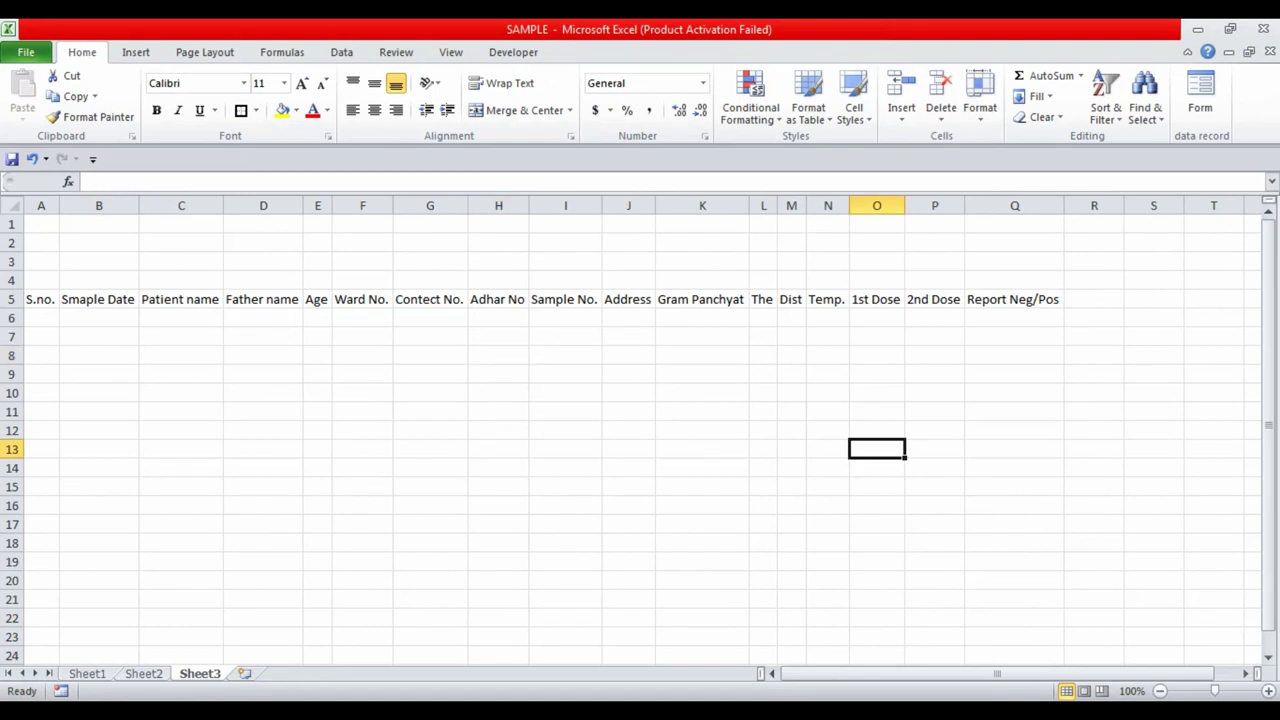
left_click_drag(12, 308, 12, 335)
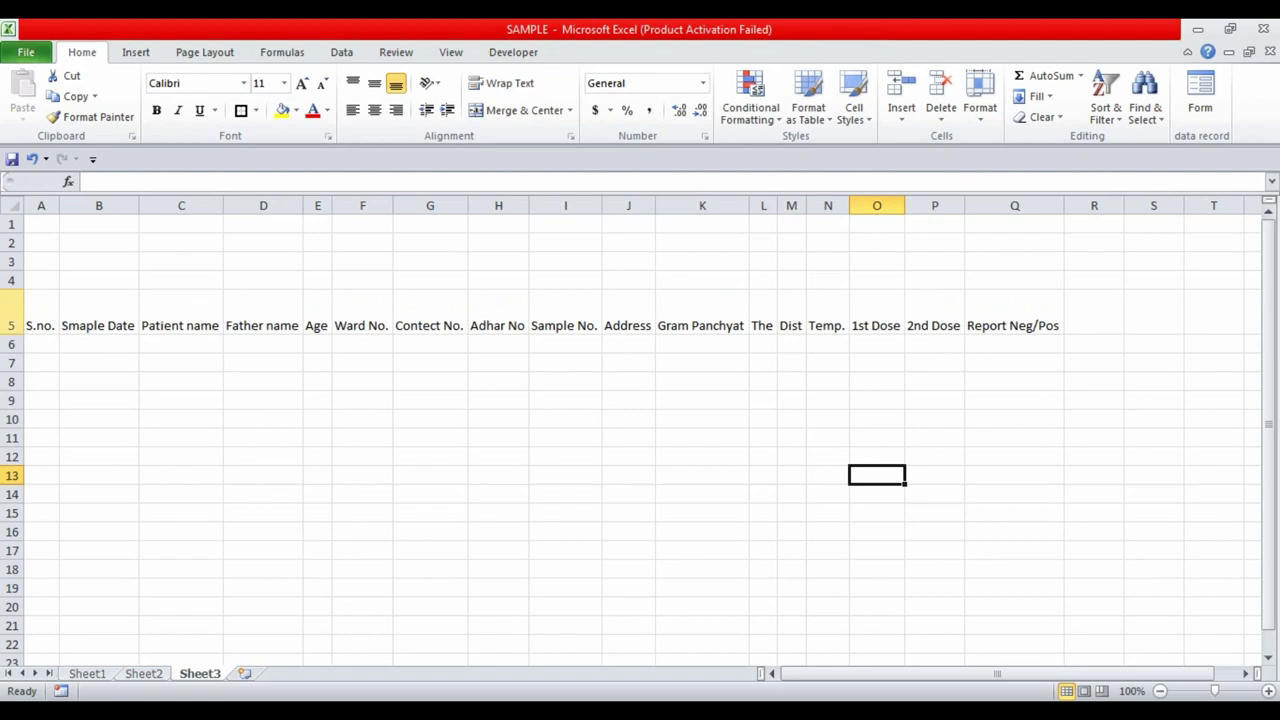
left_click_drag(40, 325, 1014, 325)
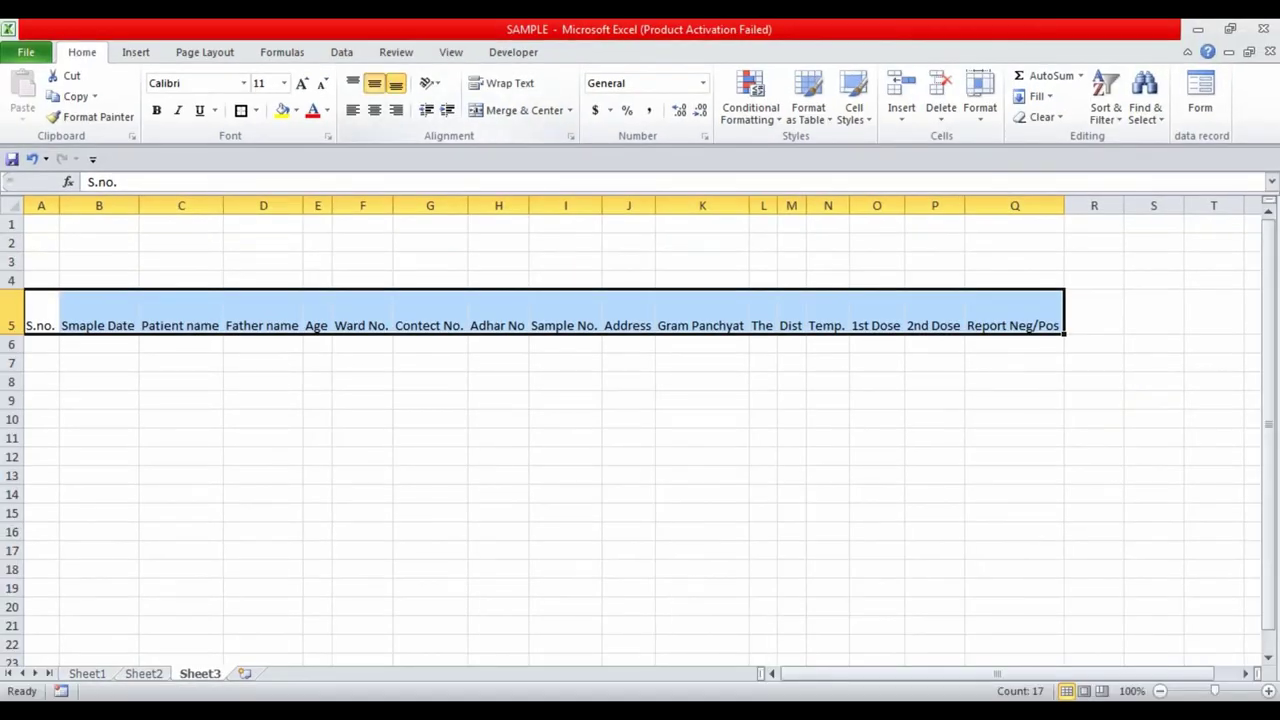
left_click(374, 83)
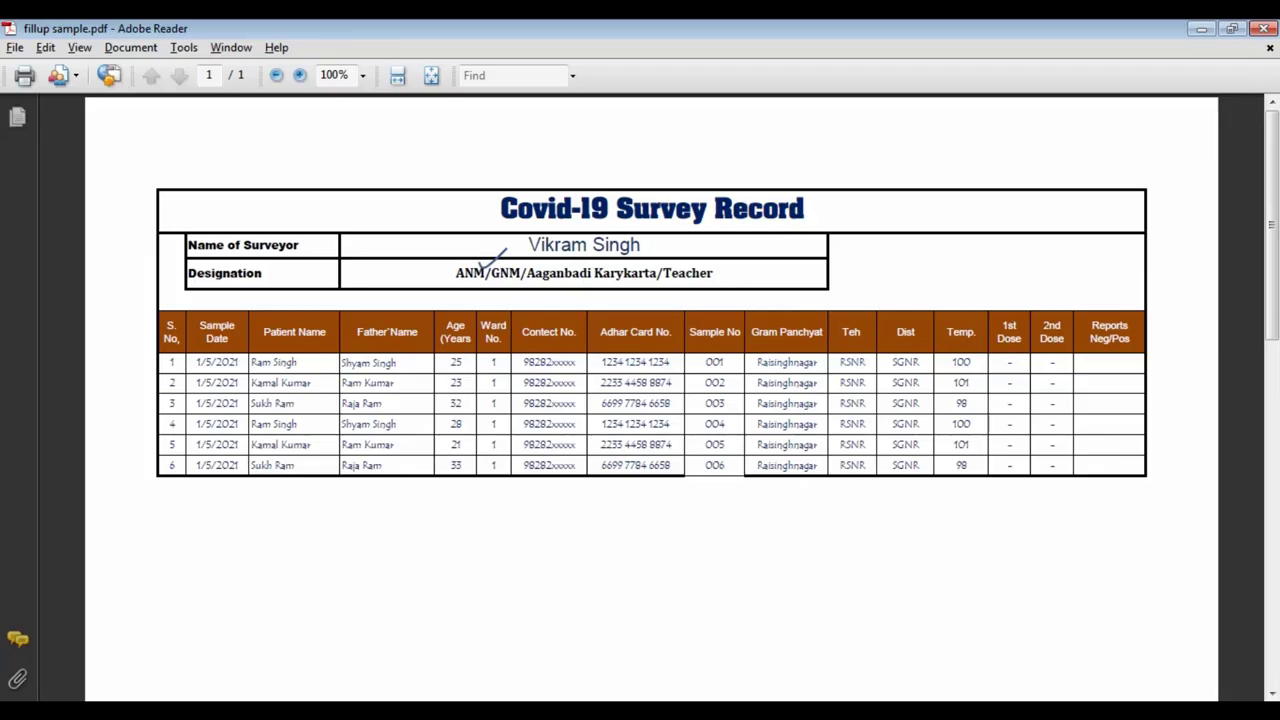
key("alt+Tab")
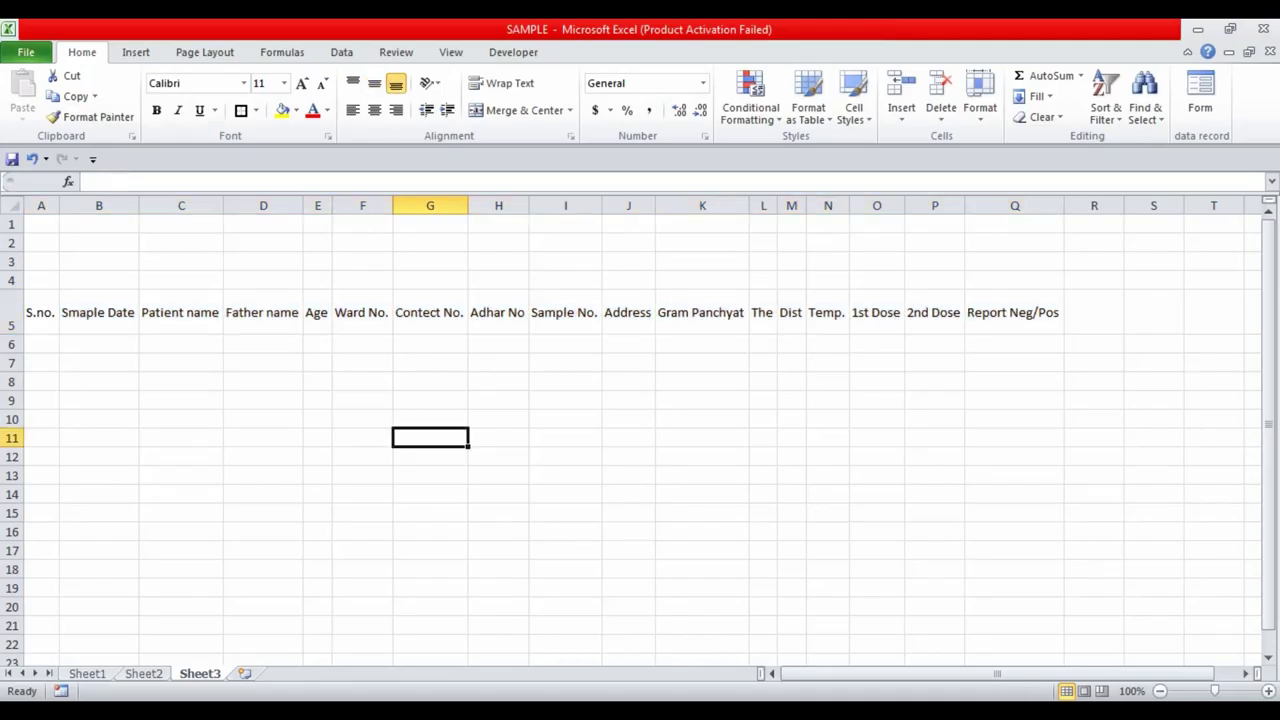
left_click_drag(40, 312, 1014, 312)
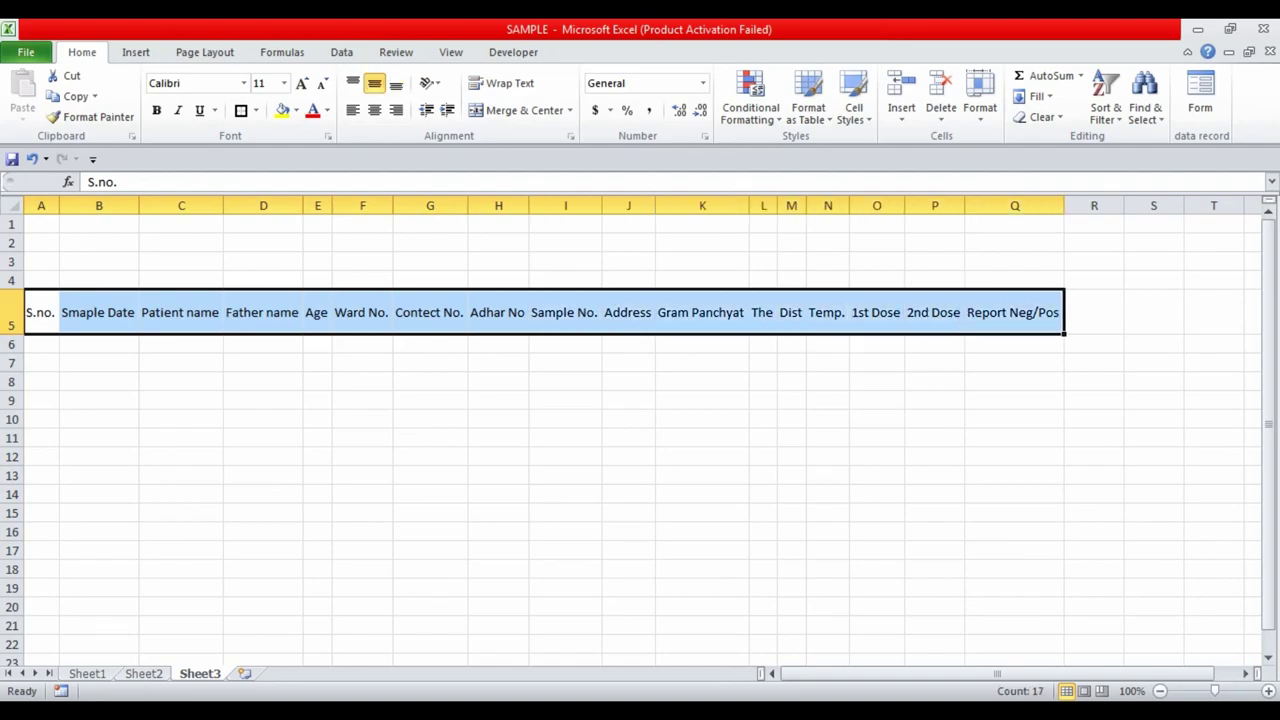
key("alt+Tab")
key("alt+Tab")
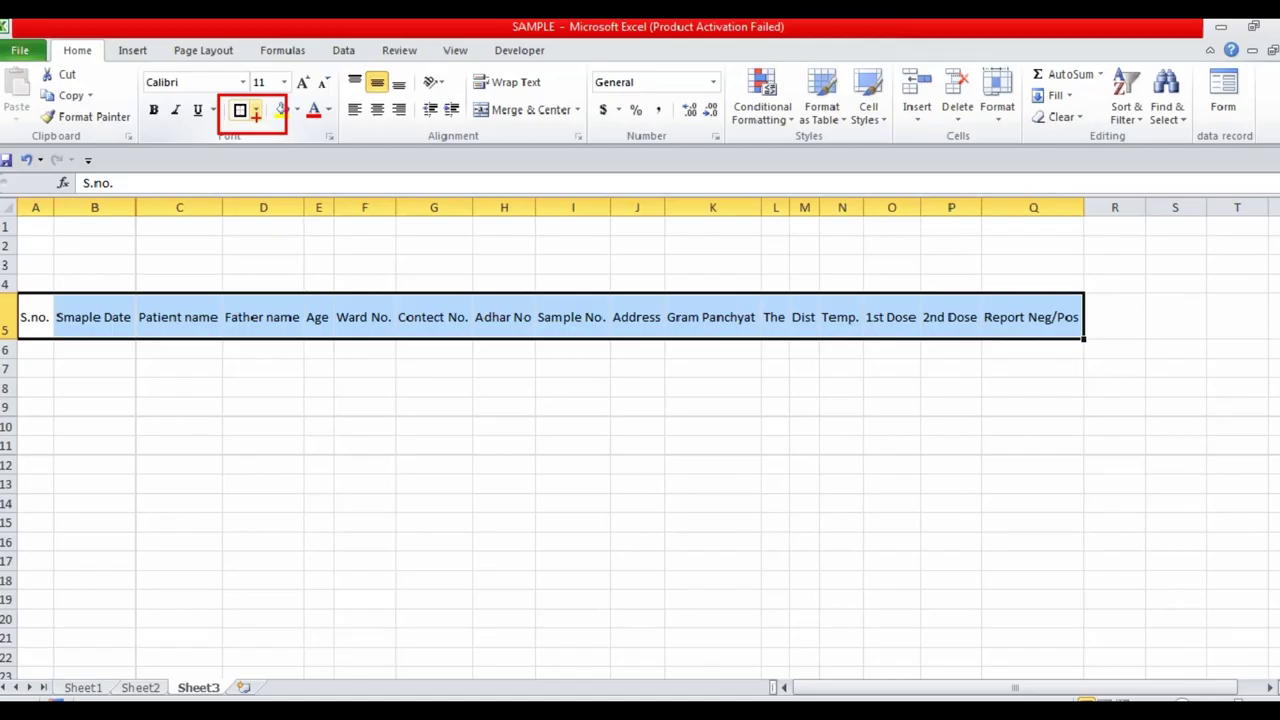
Apply All Borders to the header cells A5:Q5.
left_click(258, 110)
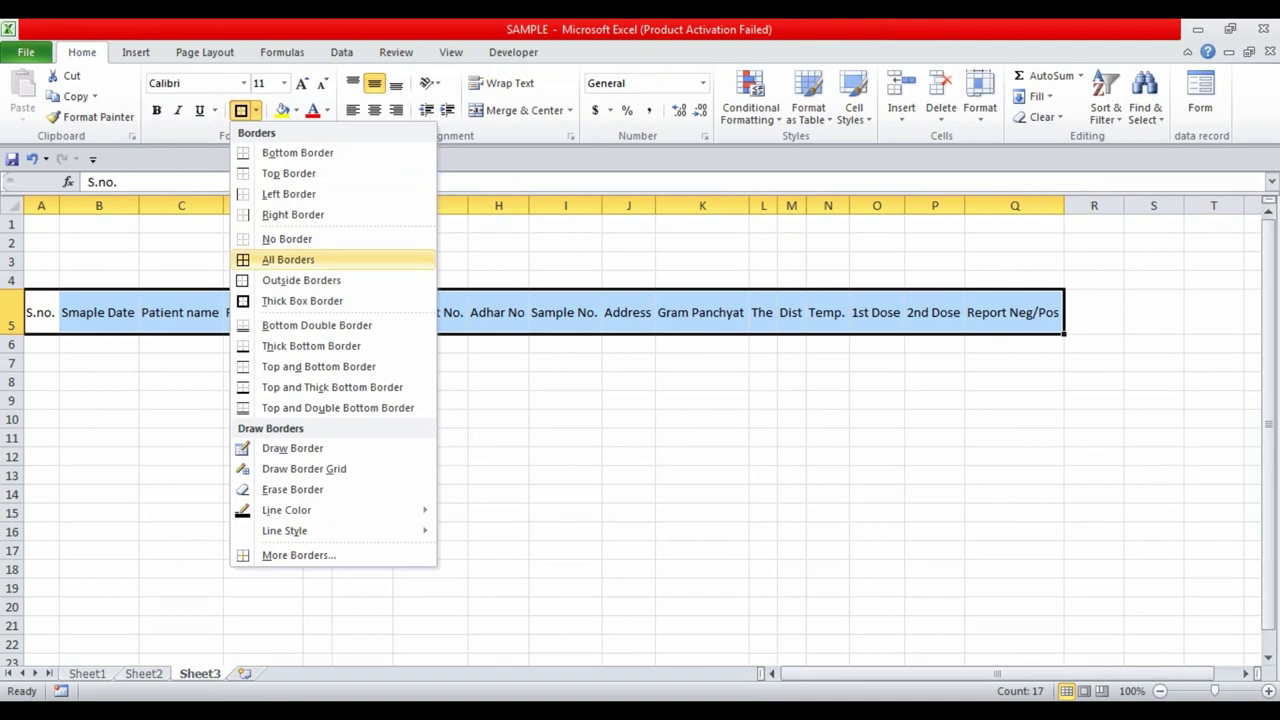
left_click(288, 259)
left_click(362, 437)
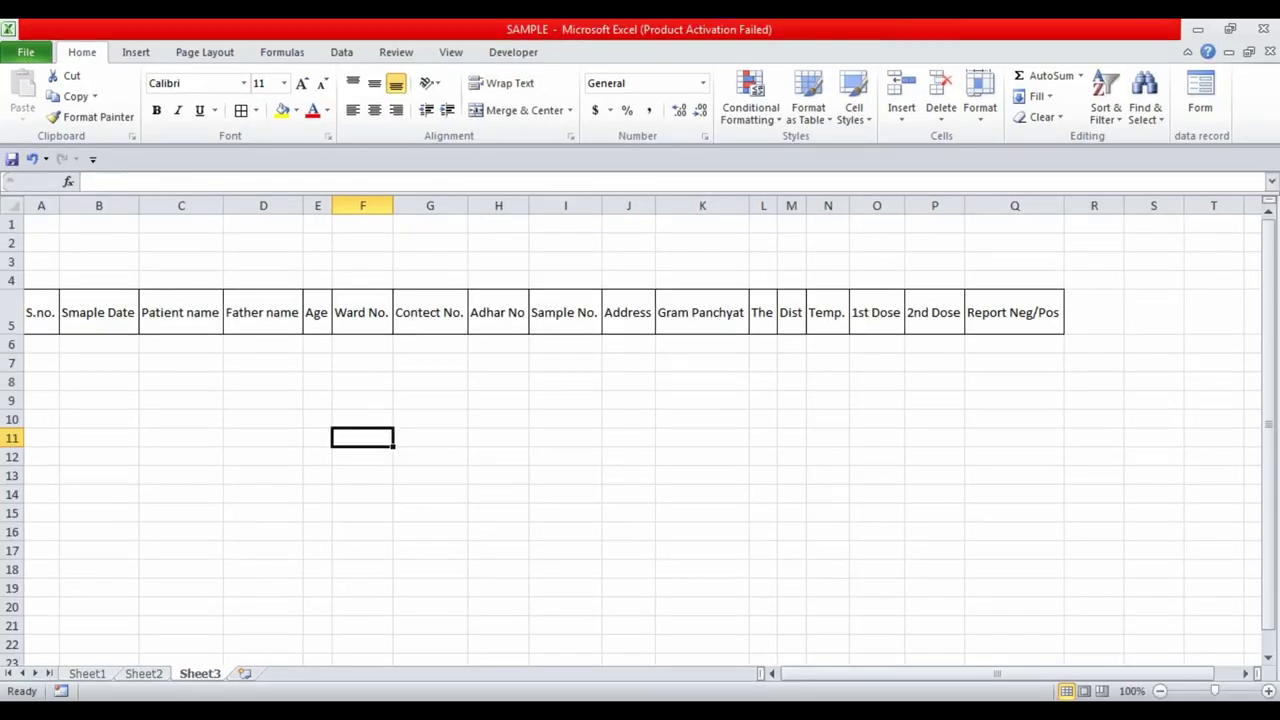
left_click_drag(40, 312, 1014, 312)
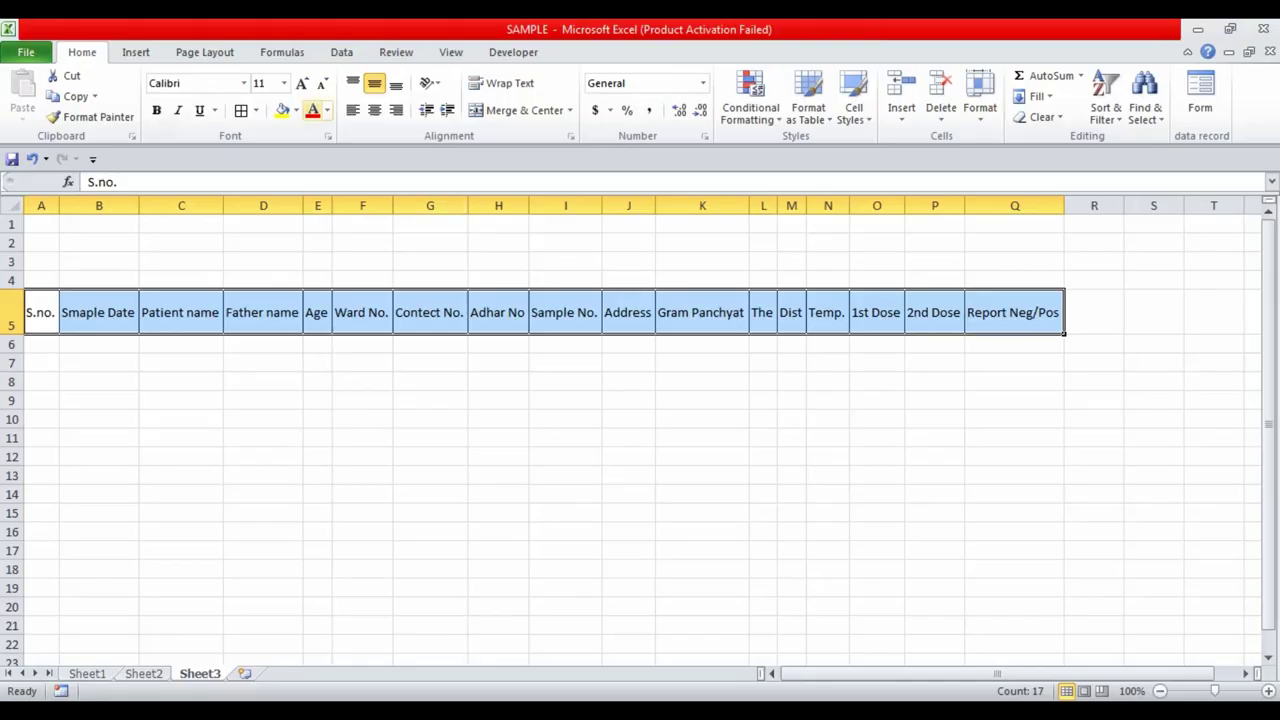
Give header cells A5:Q5 a dark orange fill and white font colour.
left_click(296, 110)
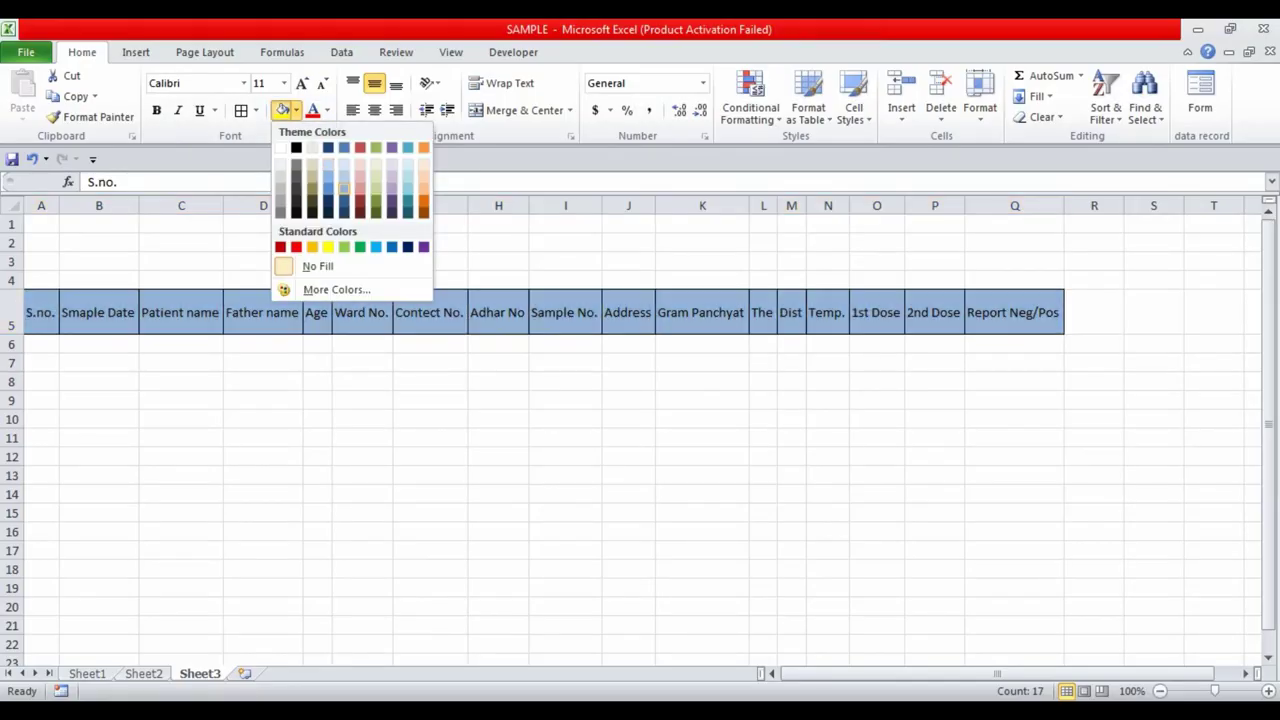
left_click(424, 211)
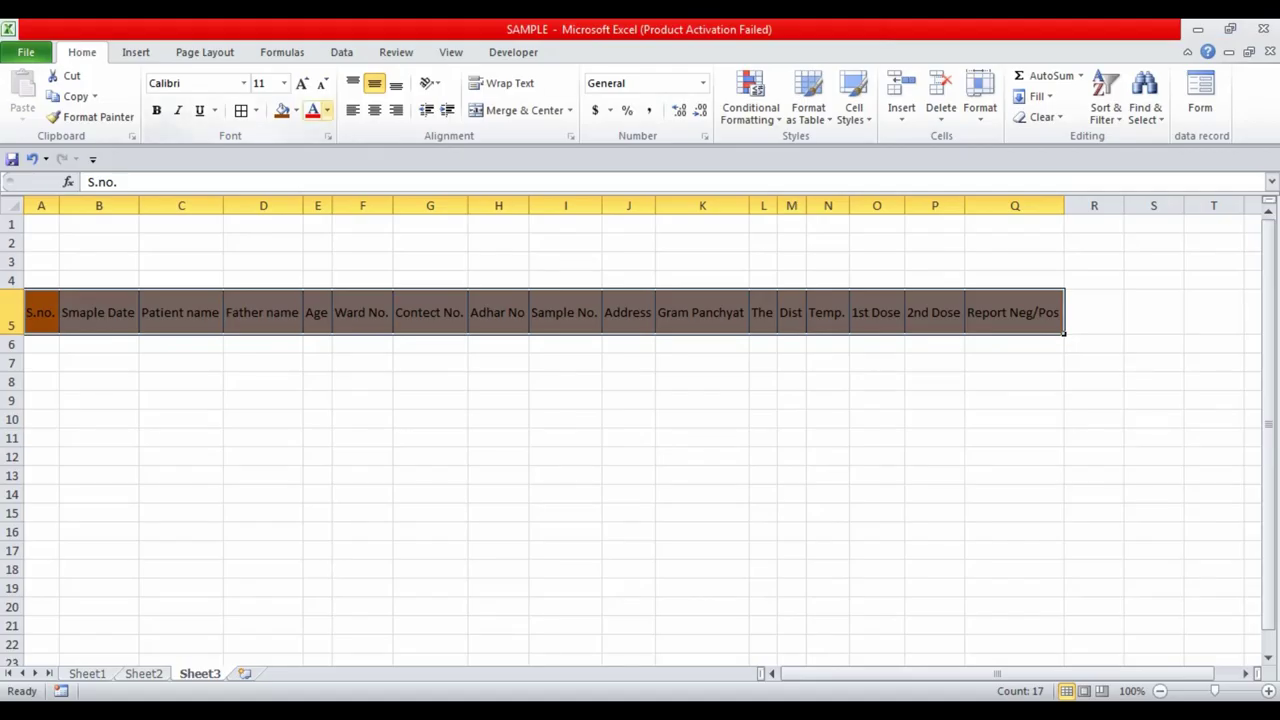
left_click(327, 110)
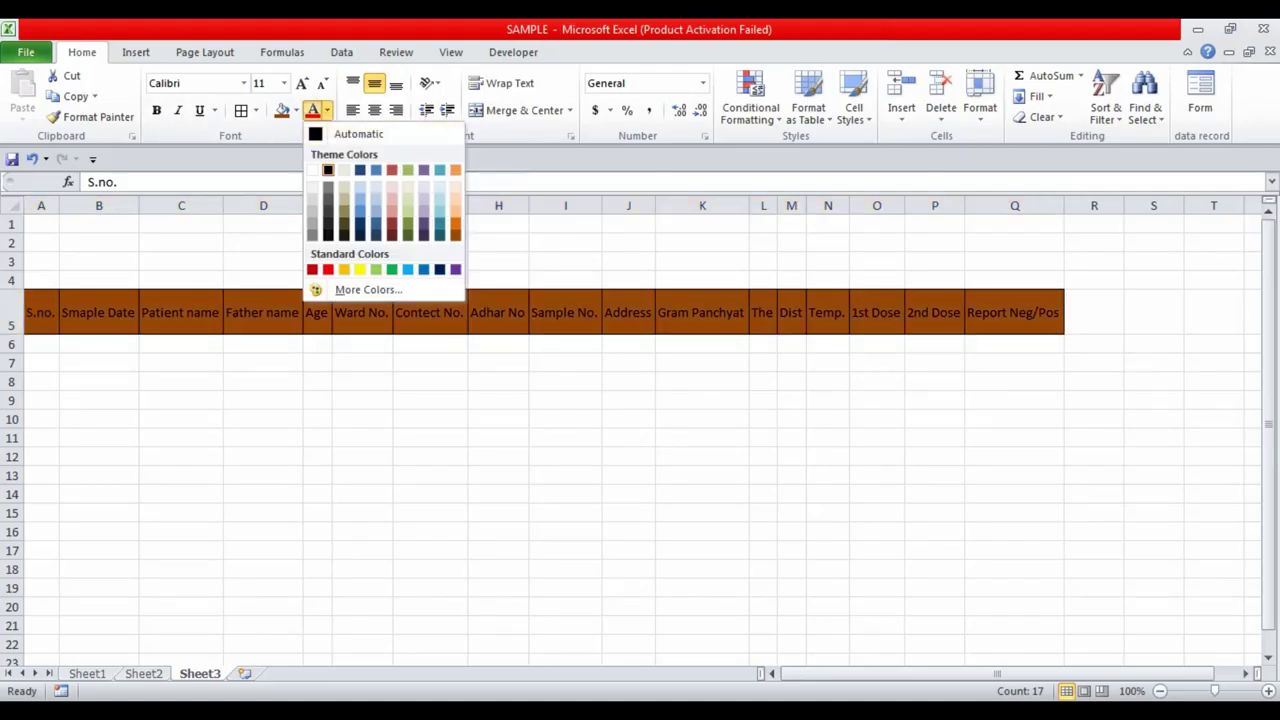
left_click(312, 170)
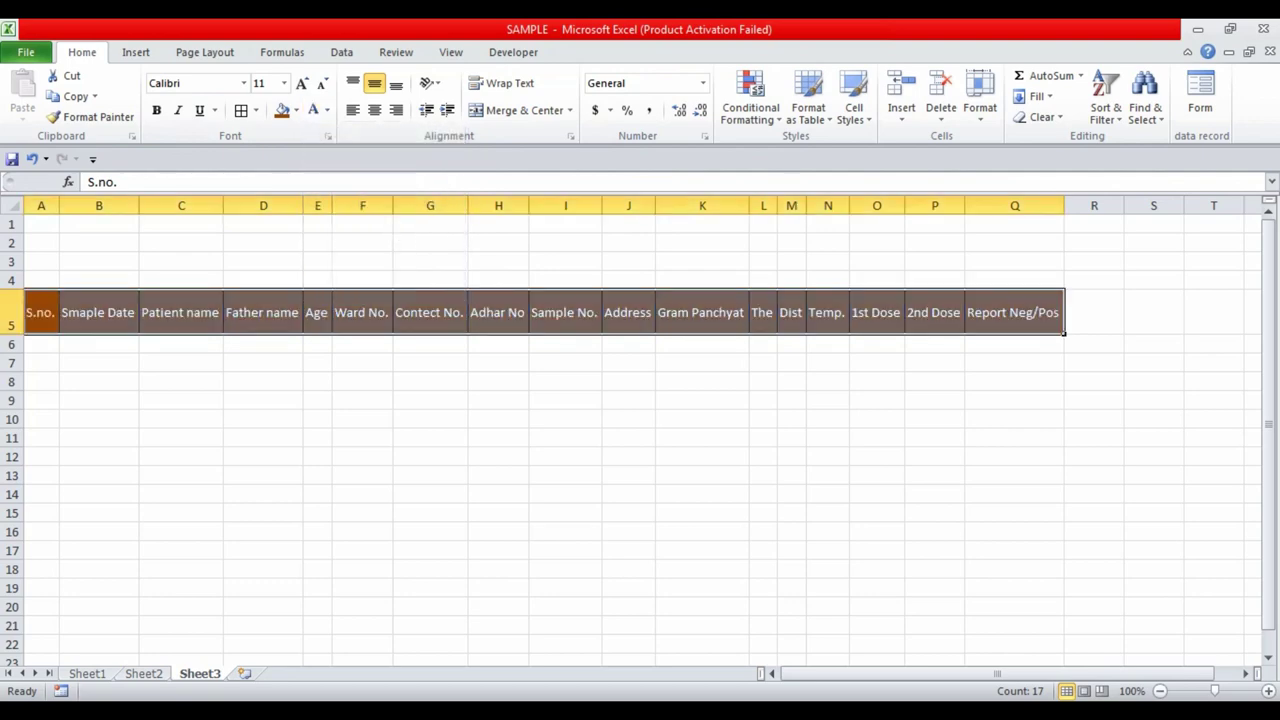
left_click(317, 419)
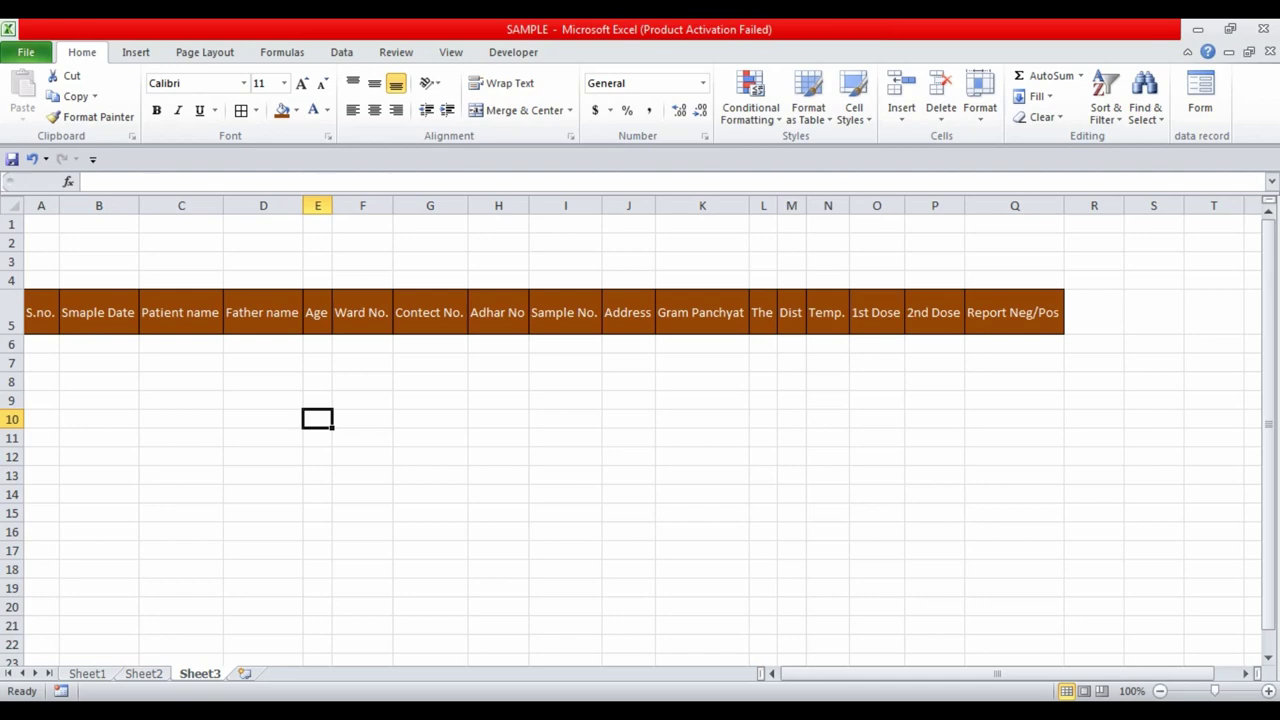
key("alt+Tab")
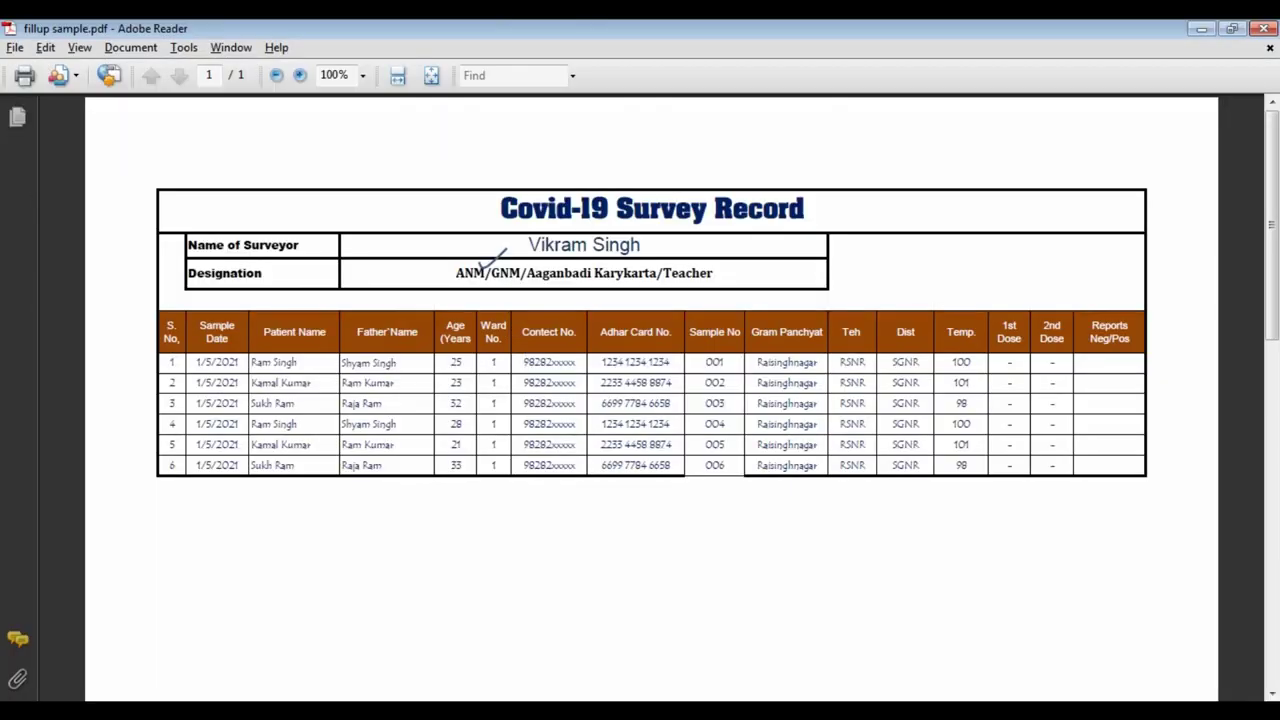
key("alt+Tab")
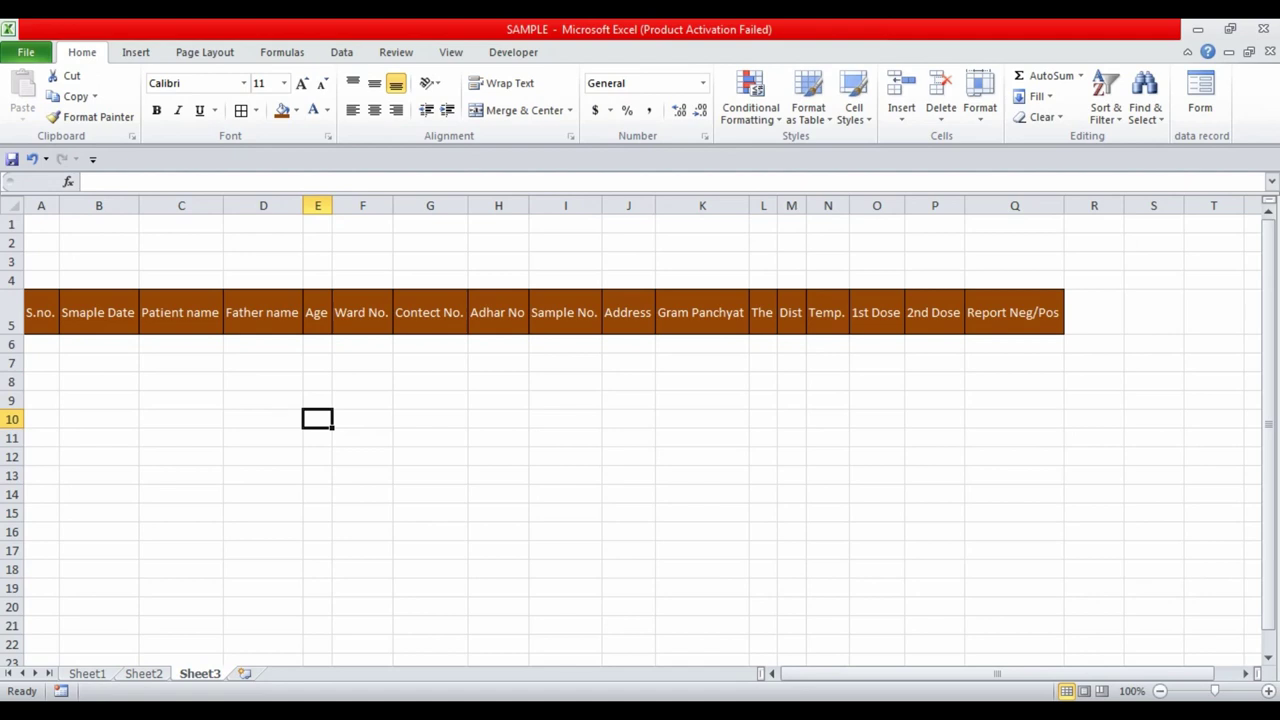
left_click_drag(41, 242, 1015, 242)
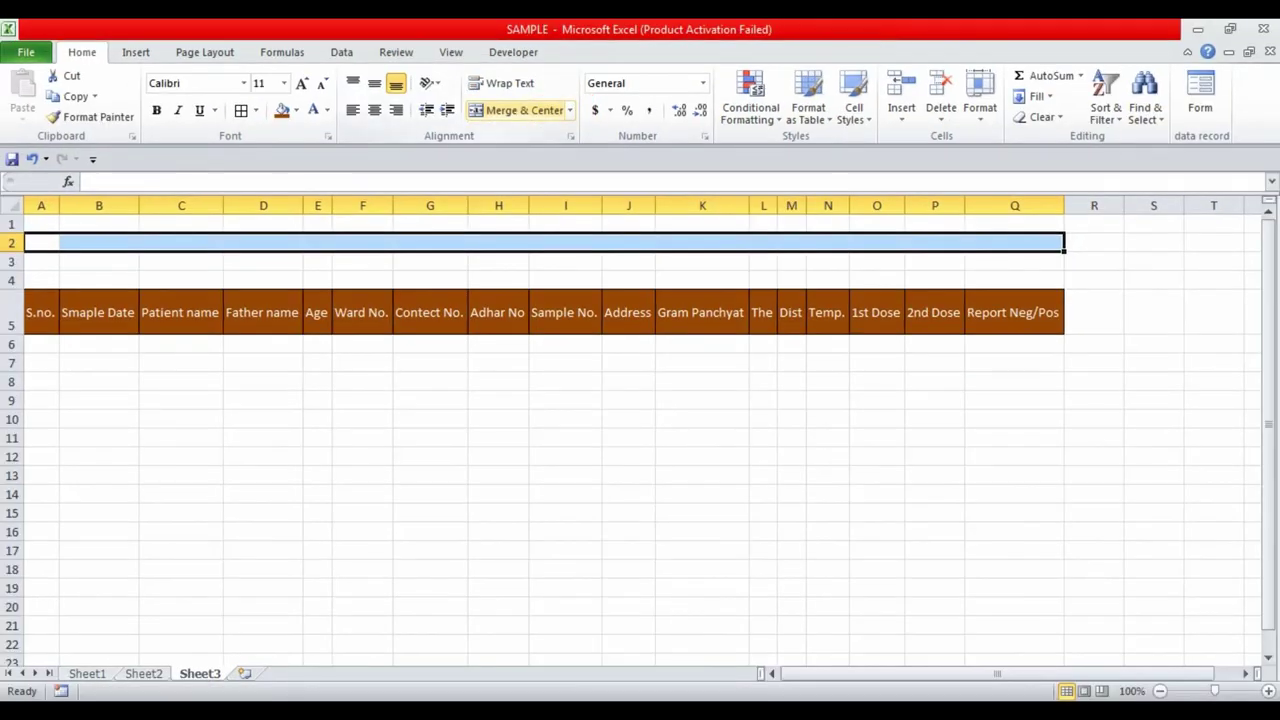
Merge and centre row 2 across columns A to Q.
left_click(570, 110)
left_click(510, 186)
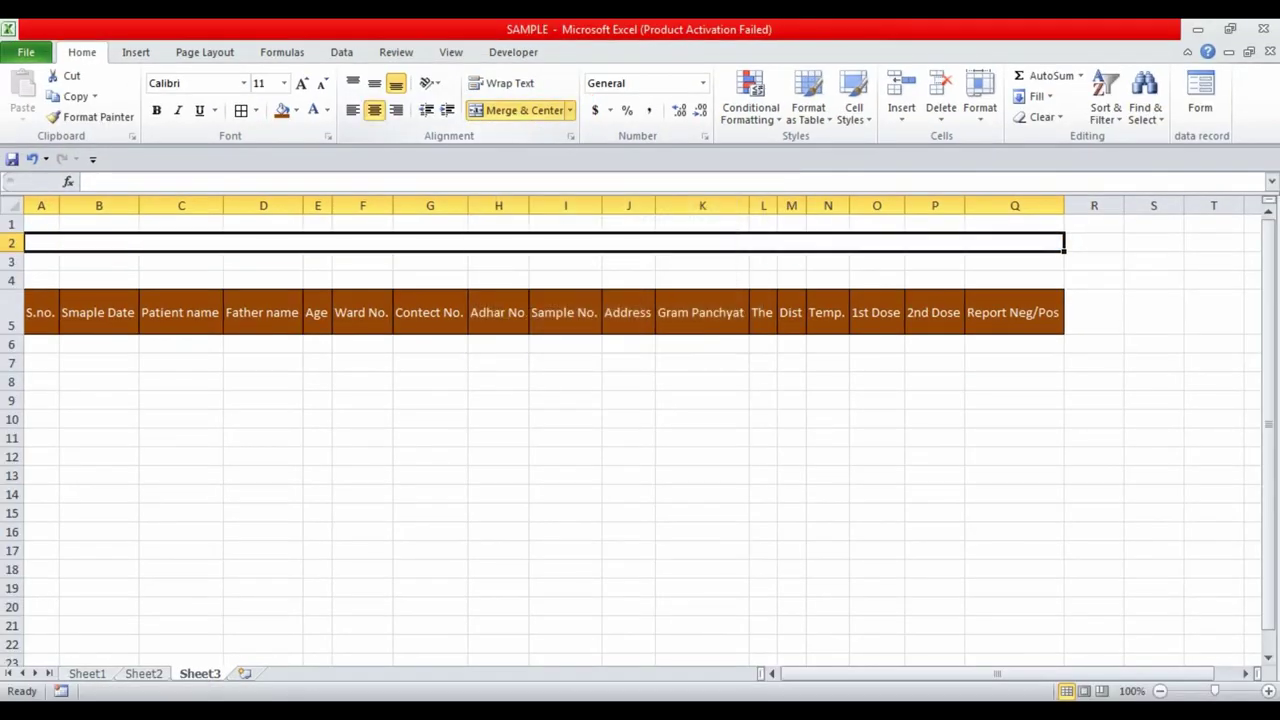
left_click(498, 399)
Type the title 'Covid-19 Survey Record' into the merged cell.
left_click(498, 242)
type("C")
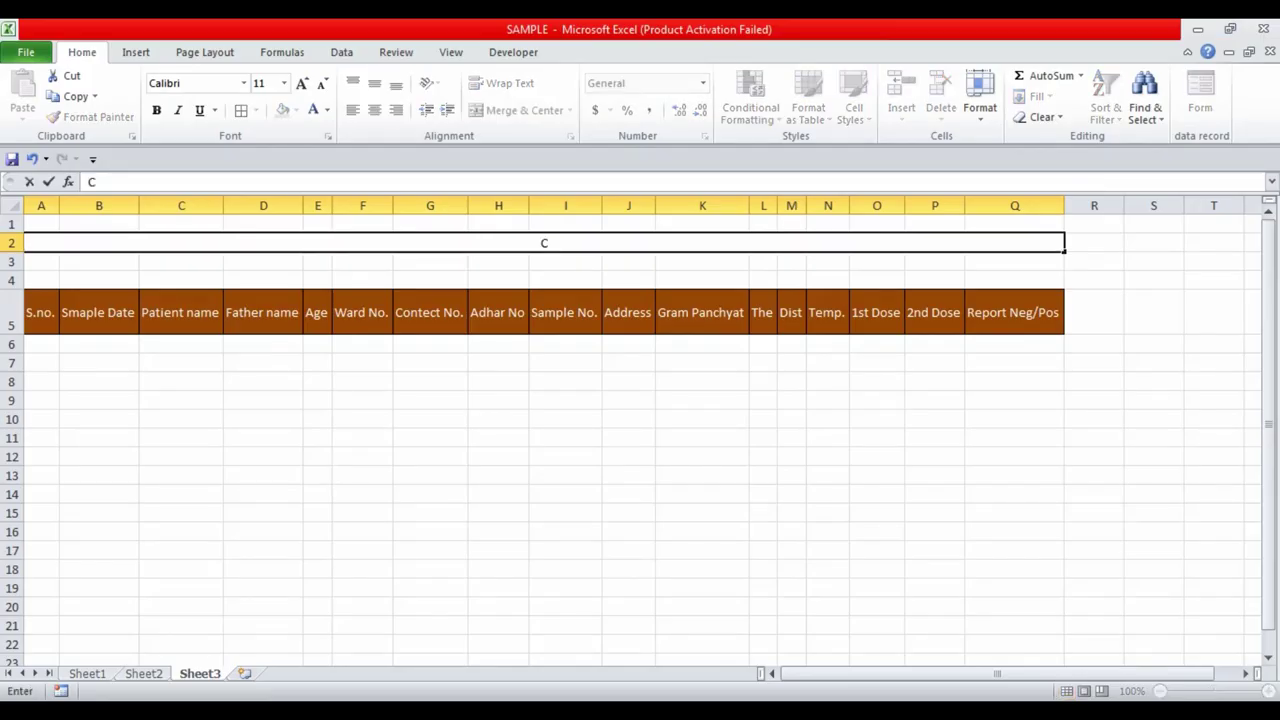
type("ovid-")
type("19 Sur")
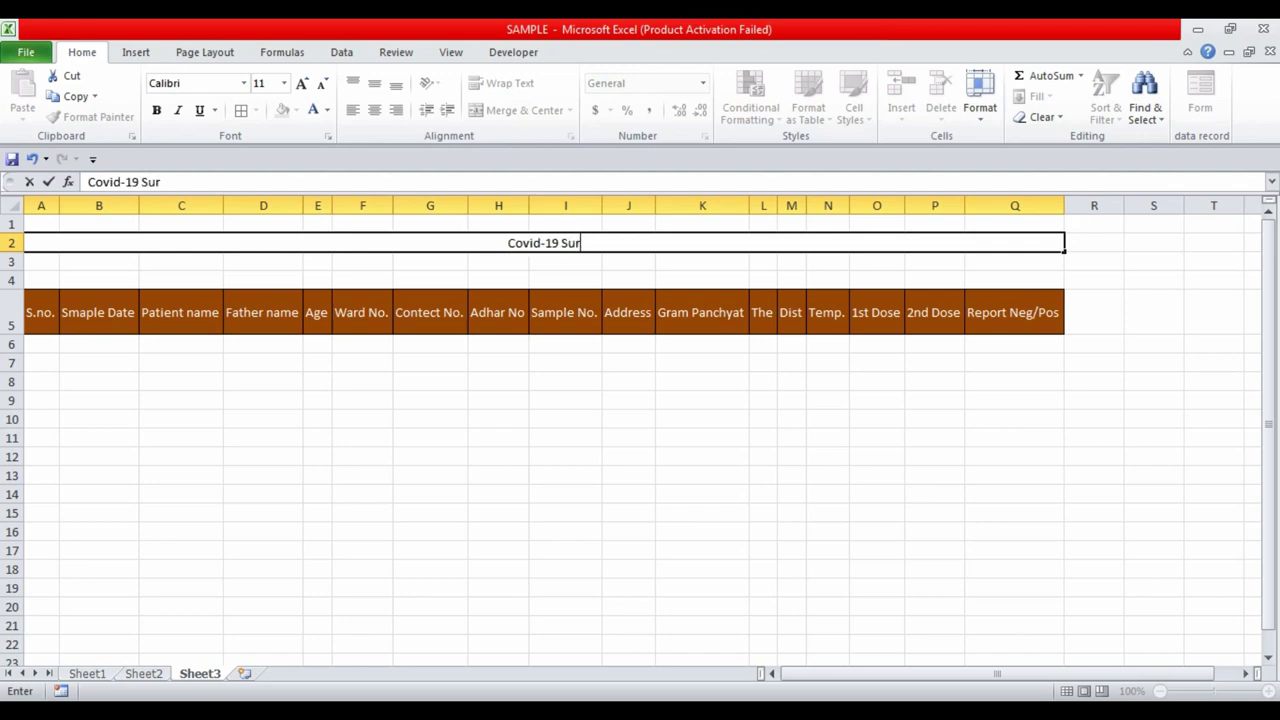
type("vey Re")
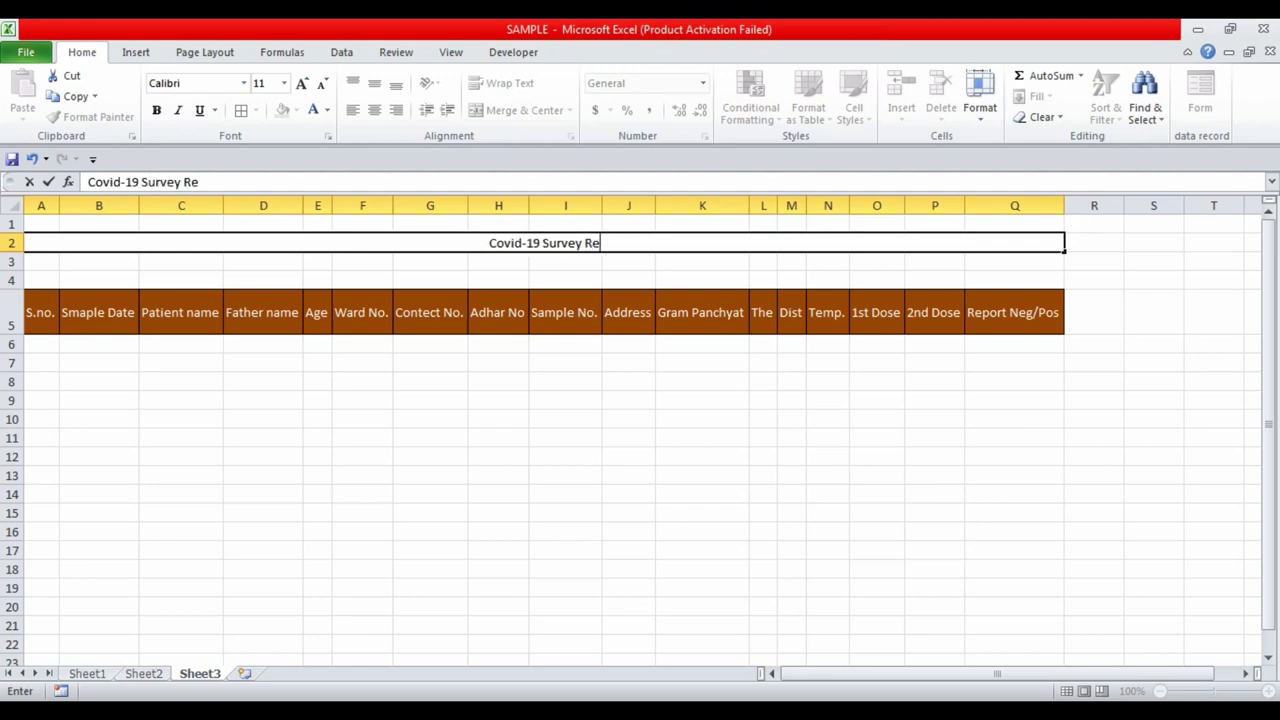
type("cord")
key("Return")
key("Up")
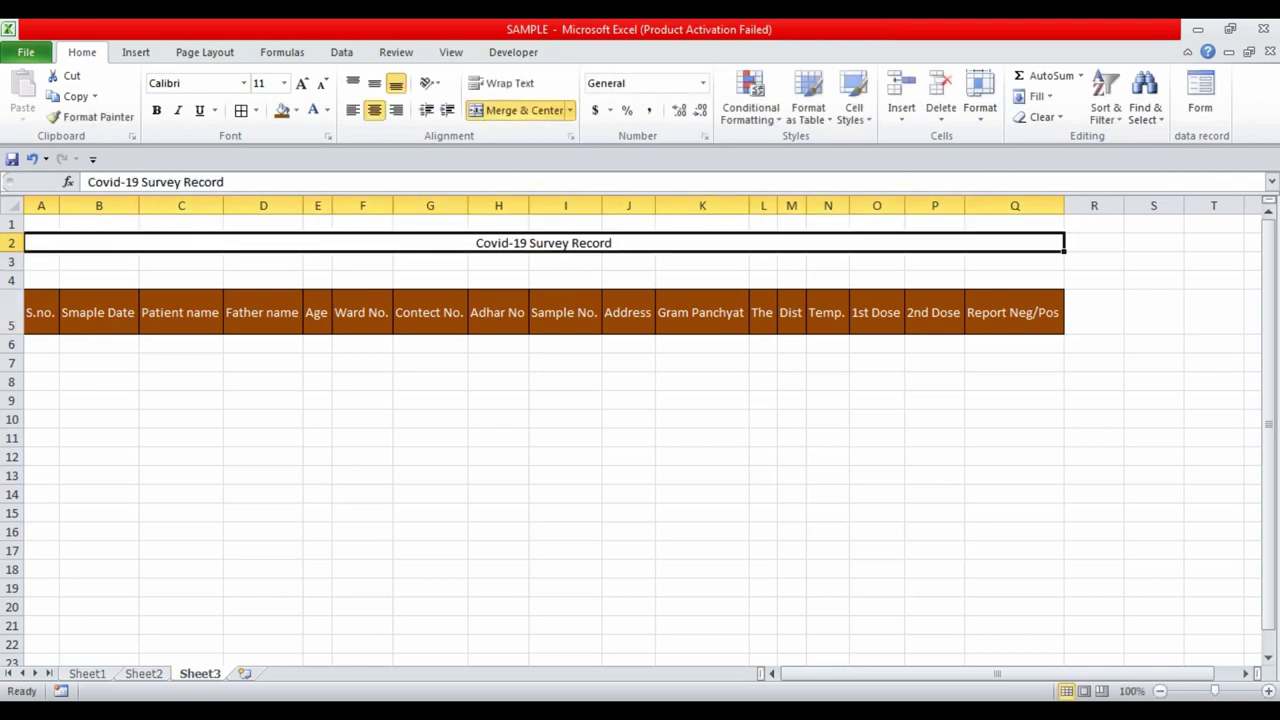
Make row 2 taller and set the title vertically centred in Aachen-Bold at 24 pt.
left_click_drag(12, 252, 12, 287)
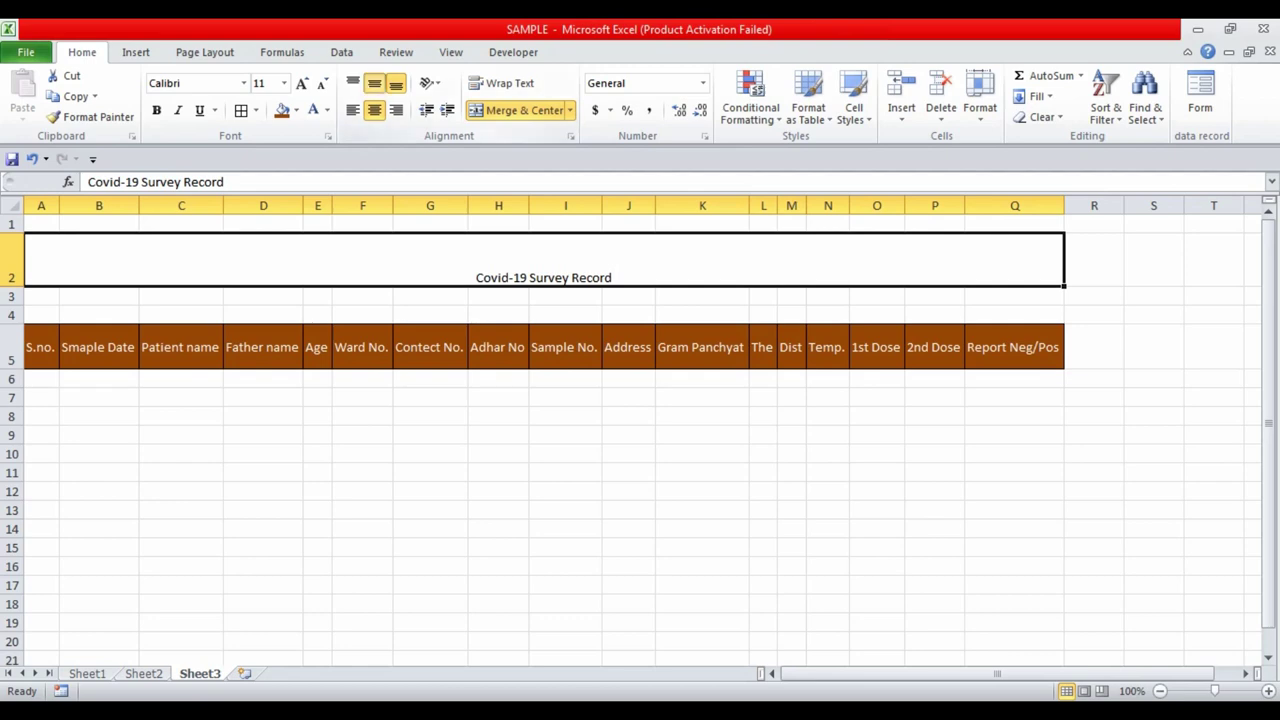
left_click(374, 83)
key("ctrl+1")
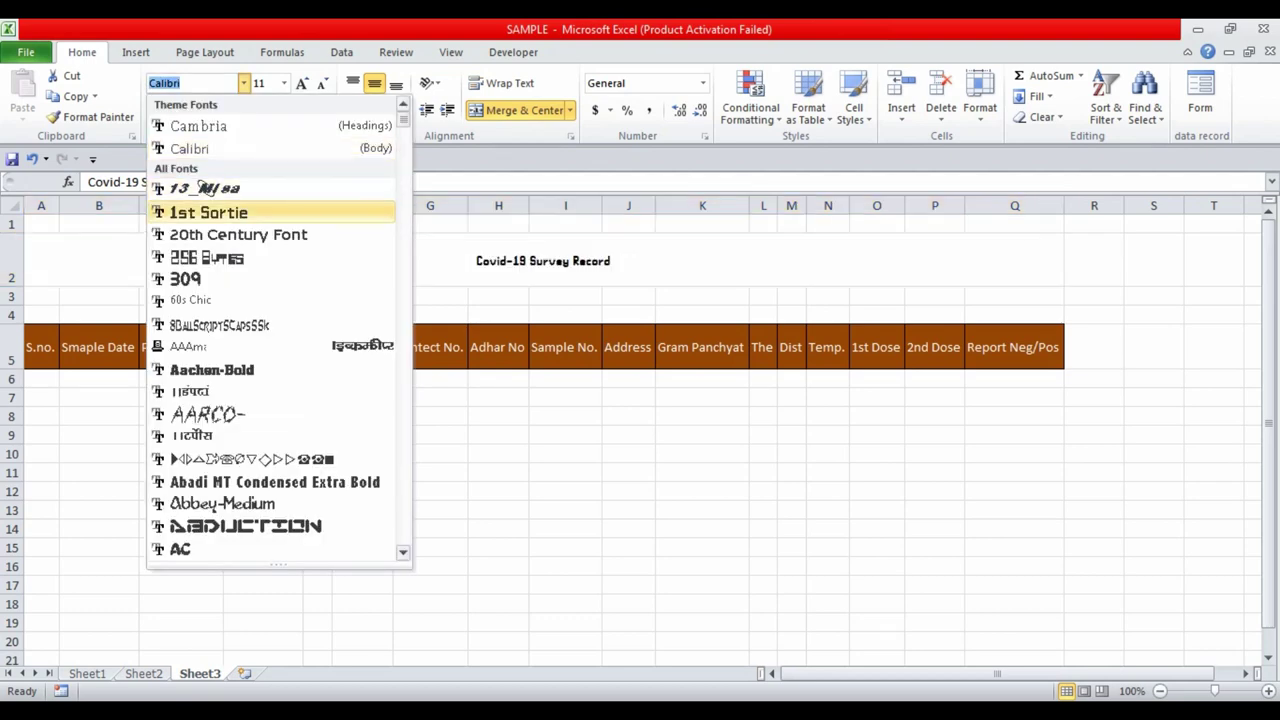
type("Aachen-Bold")
key("Return")
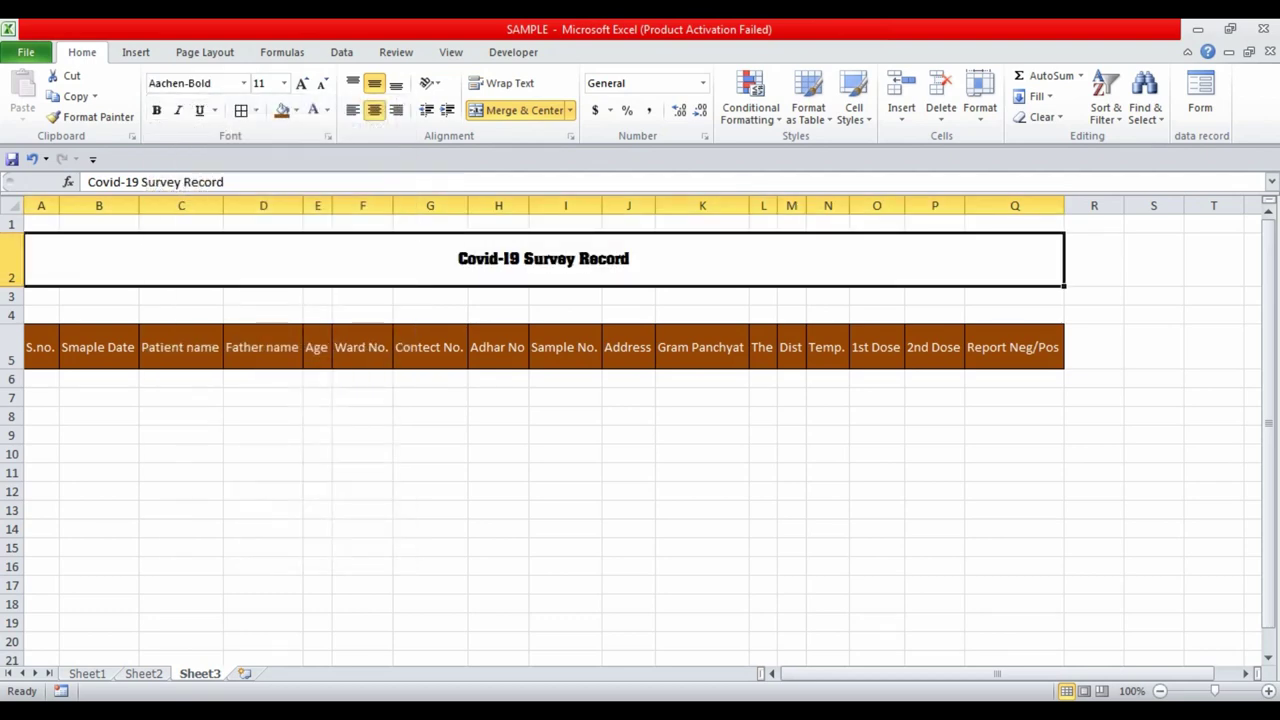
left_click(301, 83)
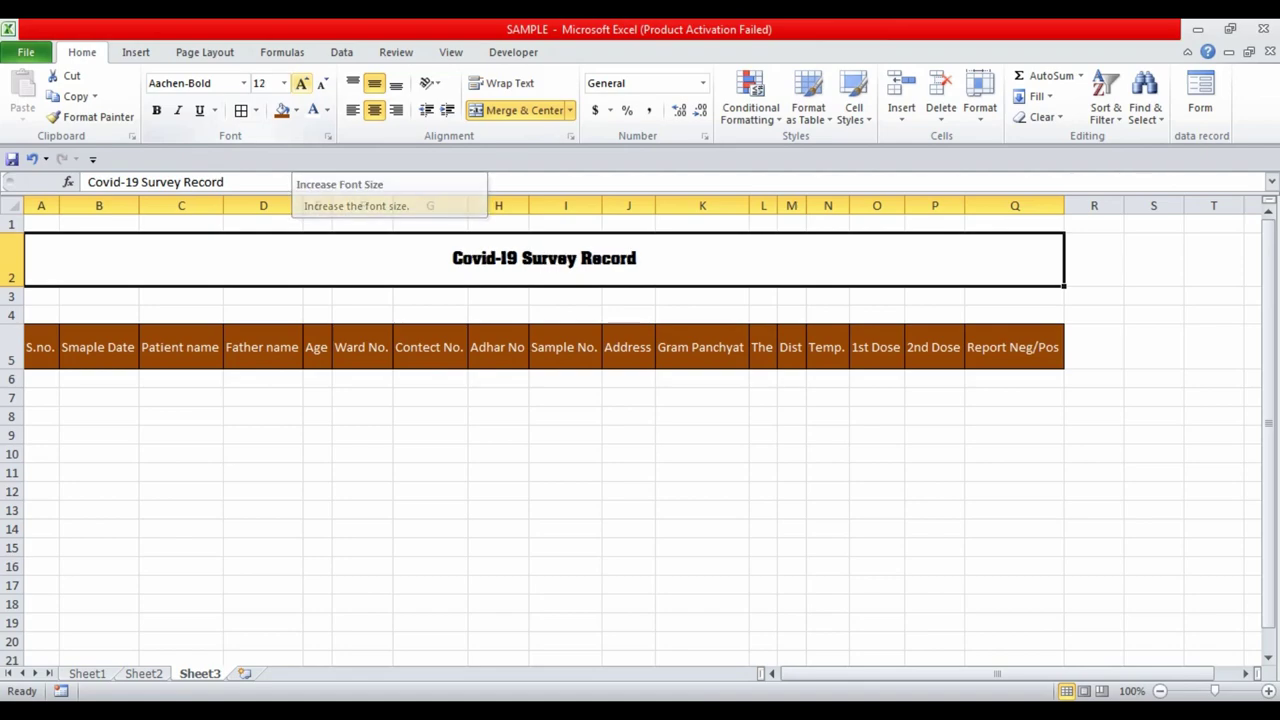
left_click(301, 83)
left_click(301, 83)
left_click(301, 83)
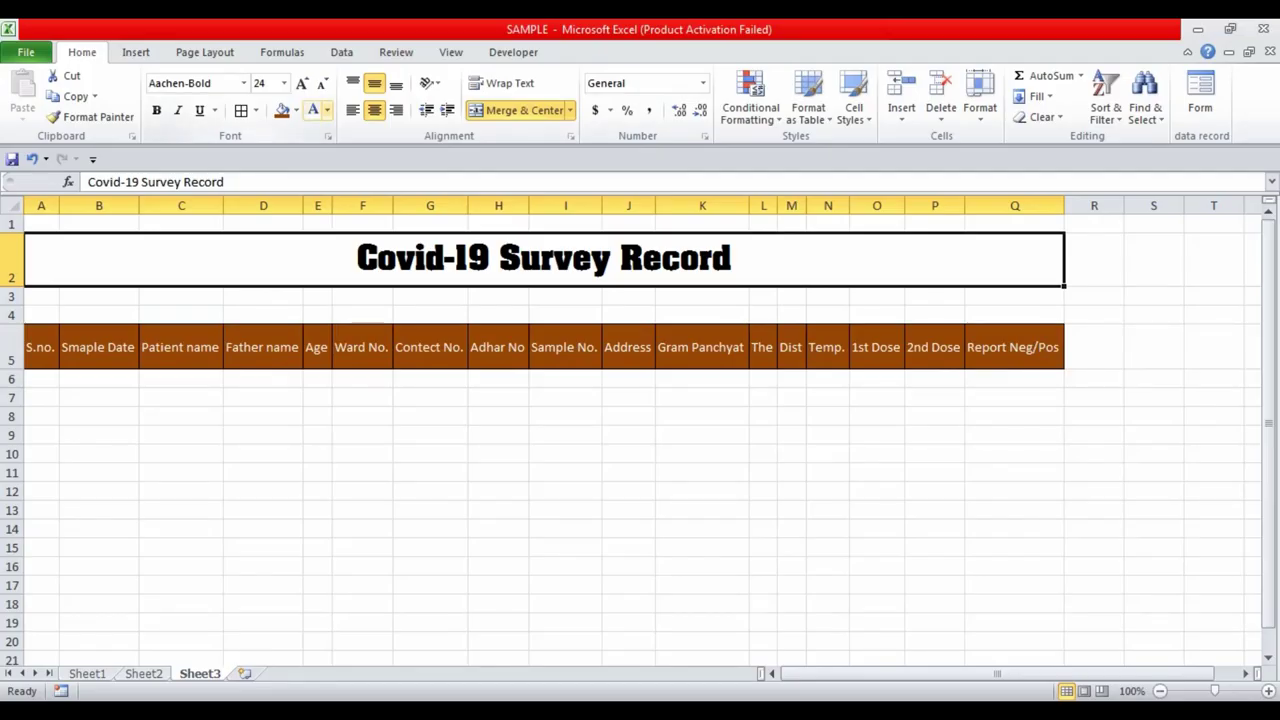
Colour the Covid-19 Survey Record title text purple.
left_click(327, 110)
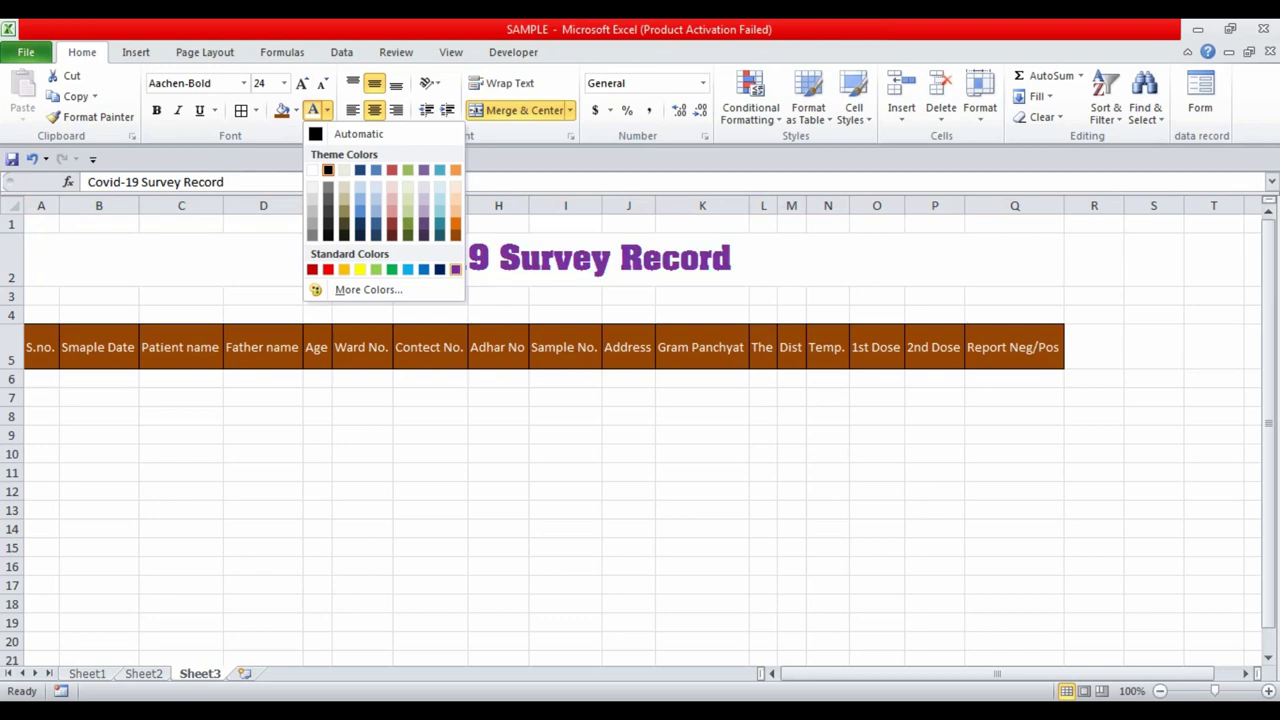
left_click(455, 269)
left_click(498, 397)
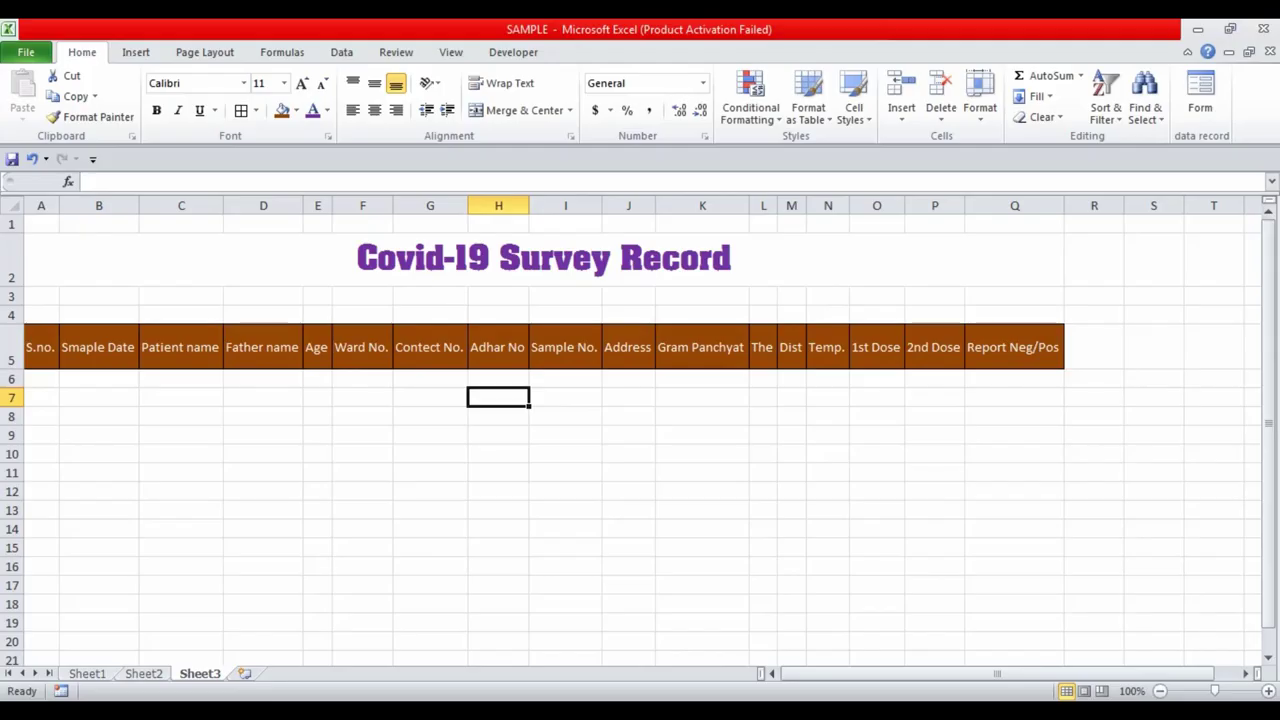
left_click(181, 434)
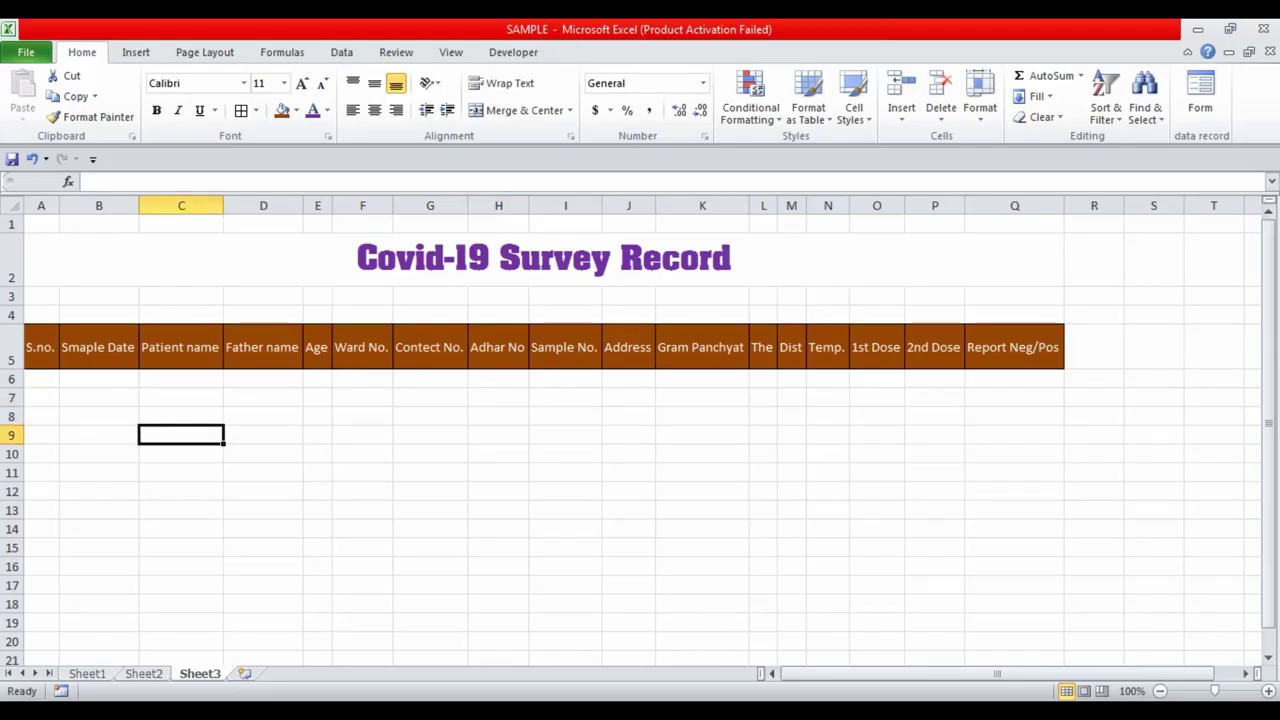
left_click(12, 296)
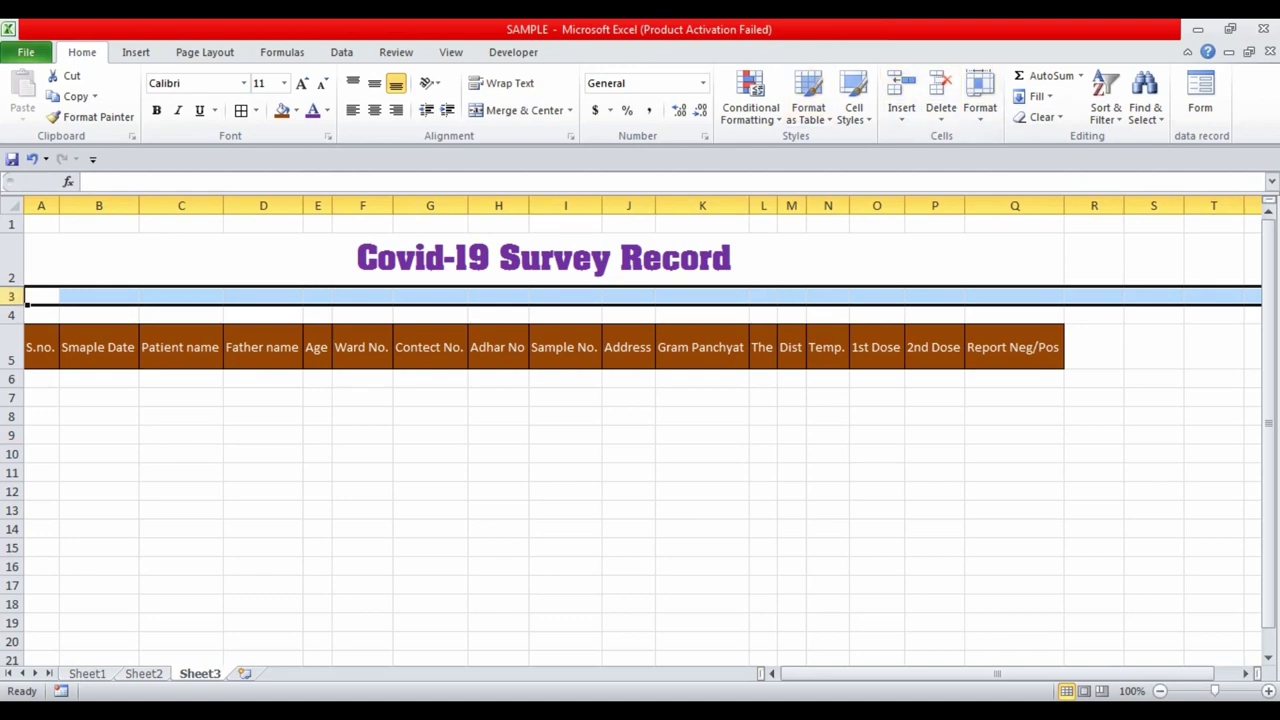
Insert a new blank row 3 between the title and the column headers.
left_click(901, 92)
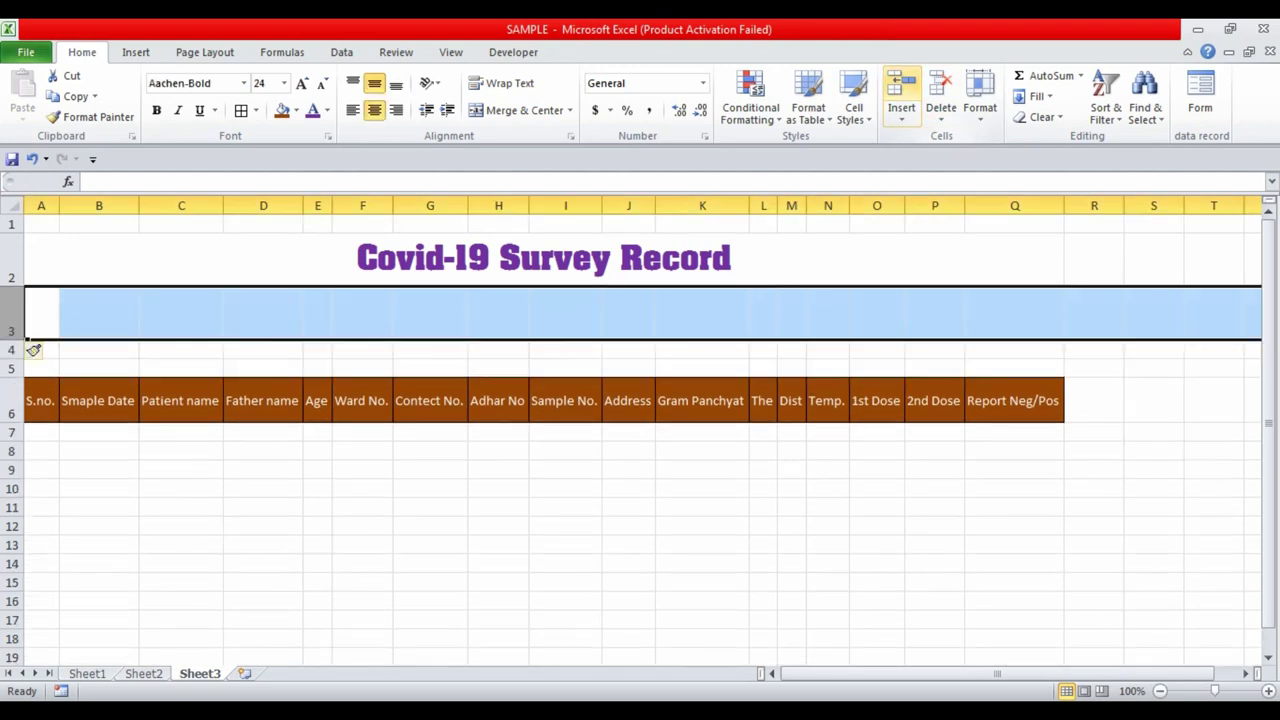
left_click(317, 506)
left_click(98, 313)
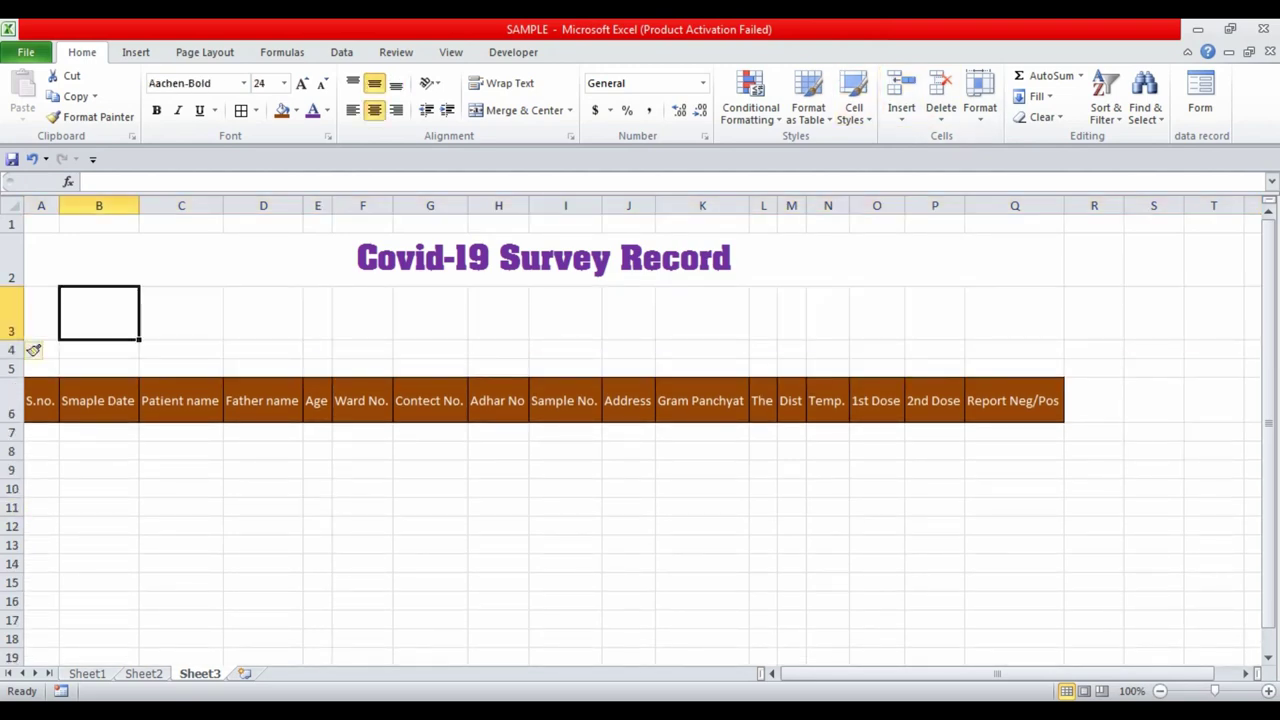
key("alt+Tab")
key("alt+Tab")
type("Na")
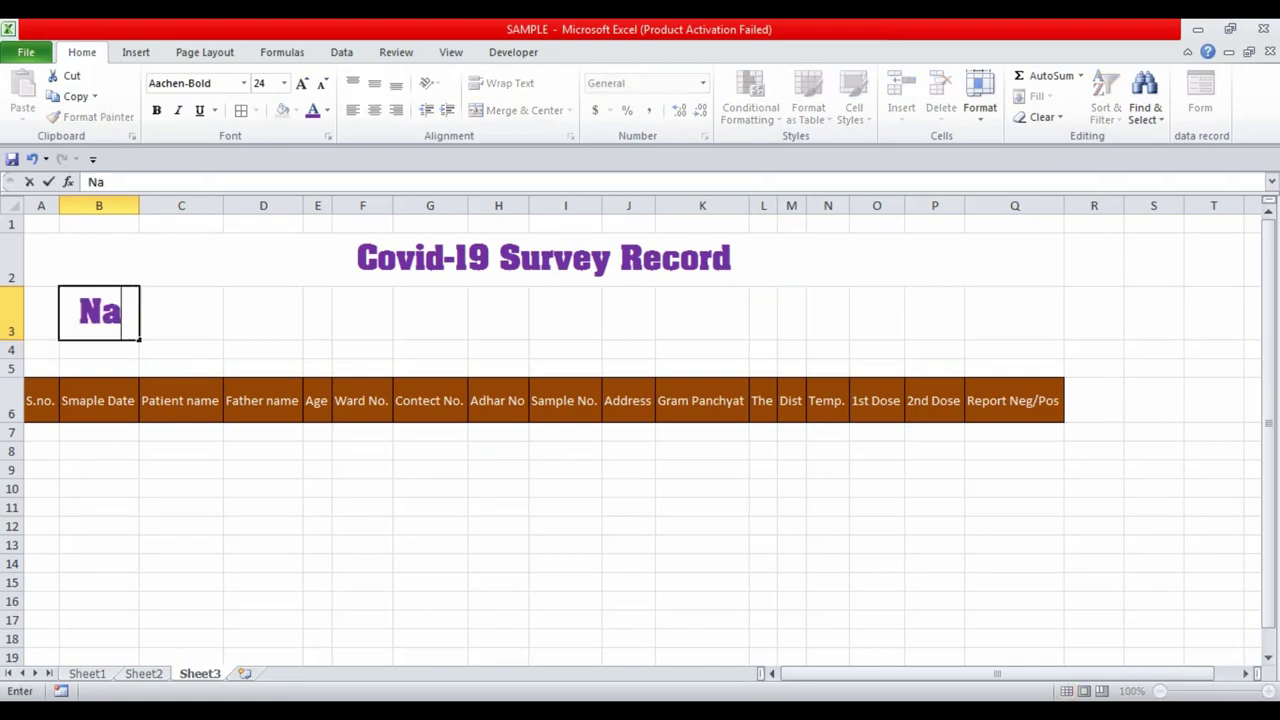
key("Escape")
Reduce row 3's text size and set its font colour back to black.
left_click(322, 83)
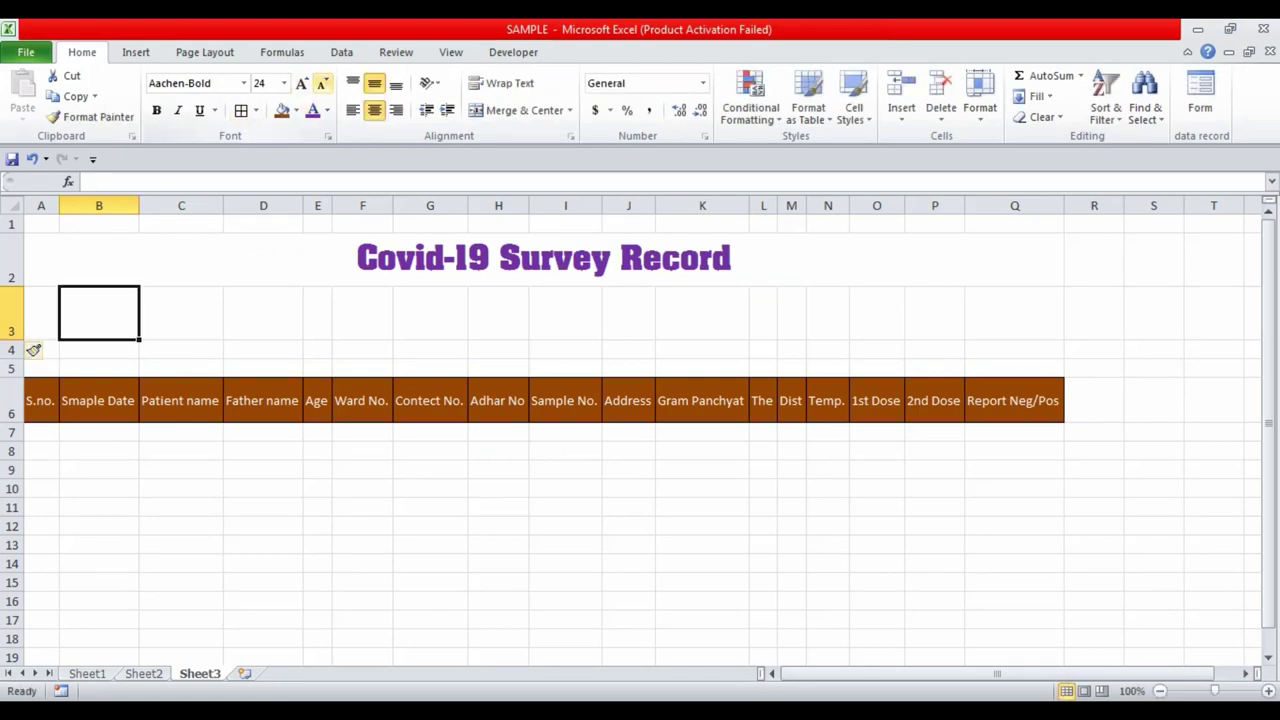
left_click(322, 83)
left_click(322, 83)
left_click(322, 83)
left_click(322, 83)
left_click(322, 83)
left_click(11, 313)
left_click(327, 111)
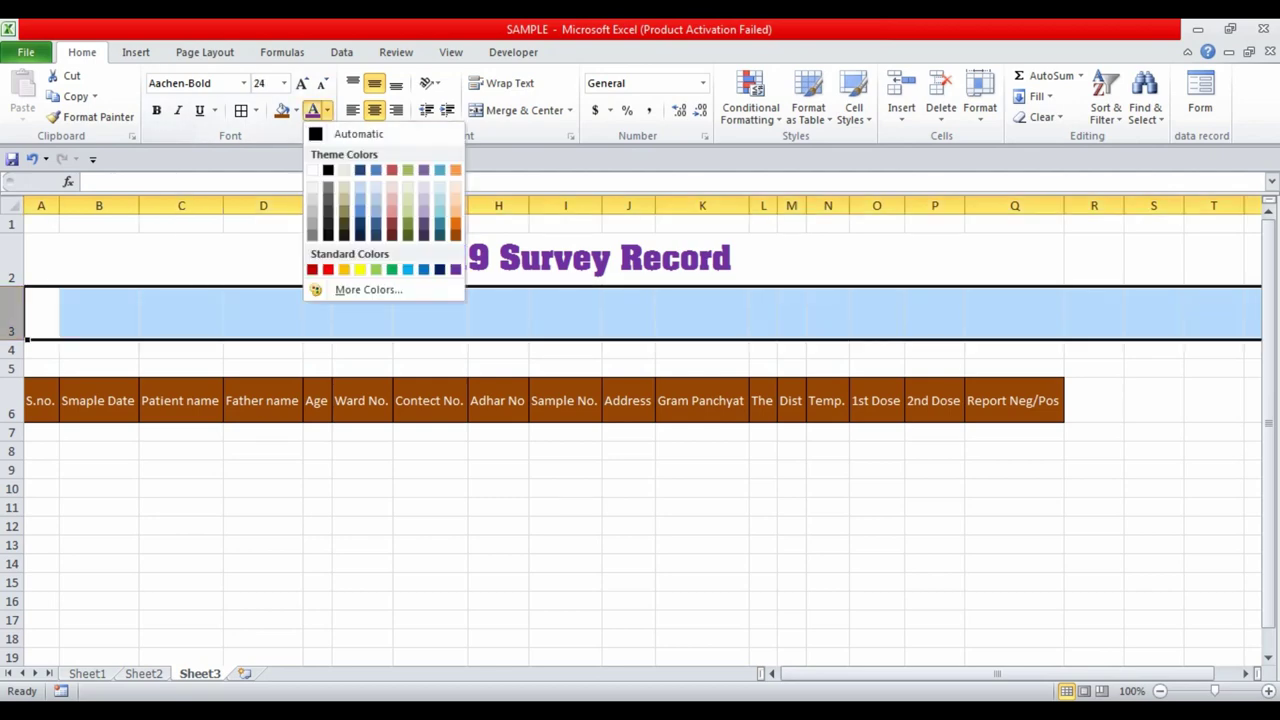
left_click(311, 269)
Enter the label 'Name of Surveyer' in cell B3.
left_click(99, 313)
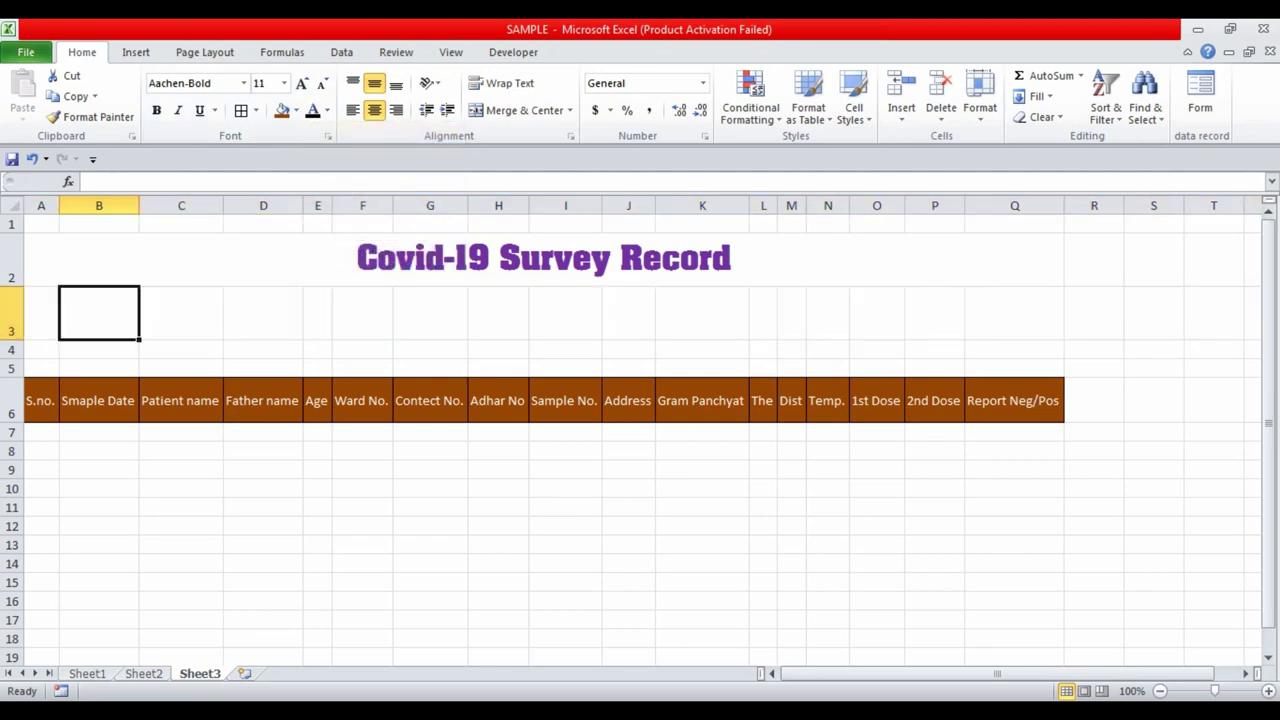
type("Name")
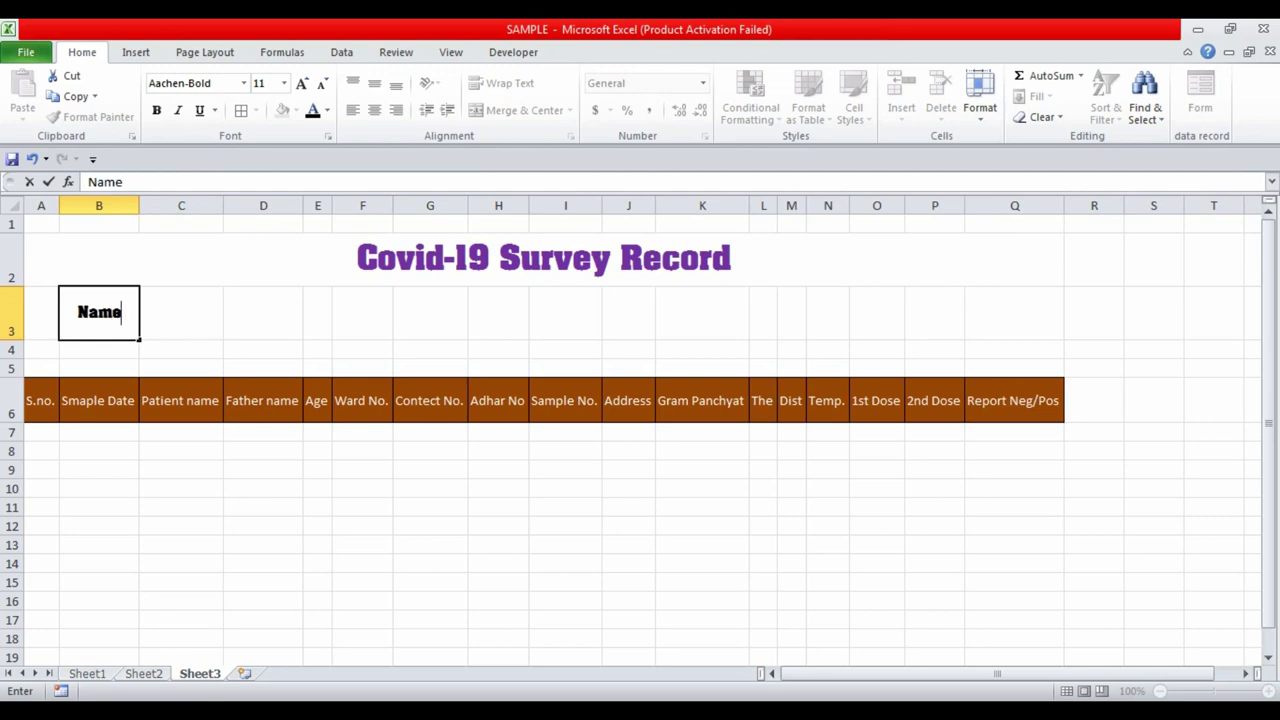
type("e")
key("BackSpace")
type("of S")
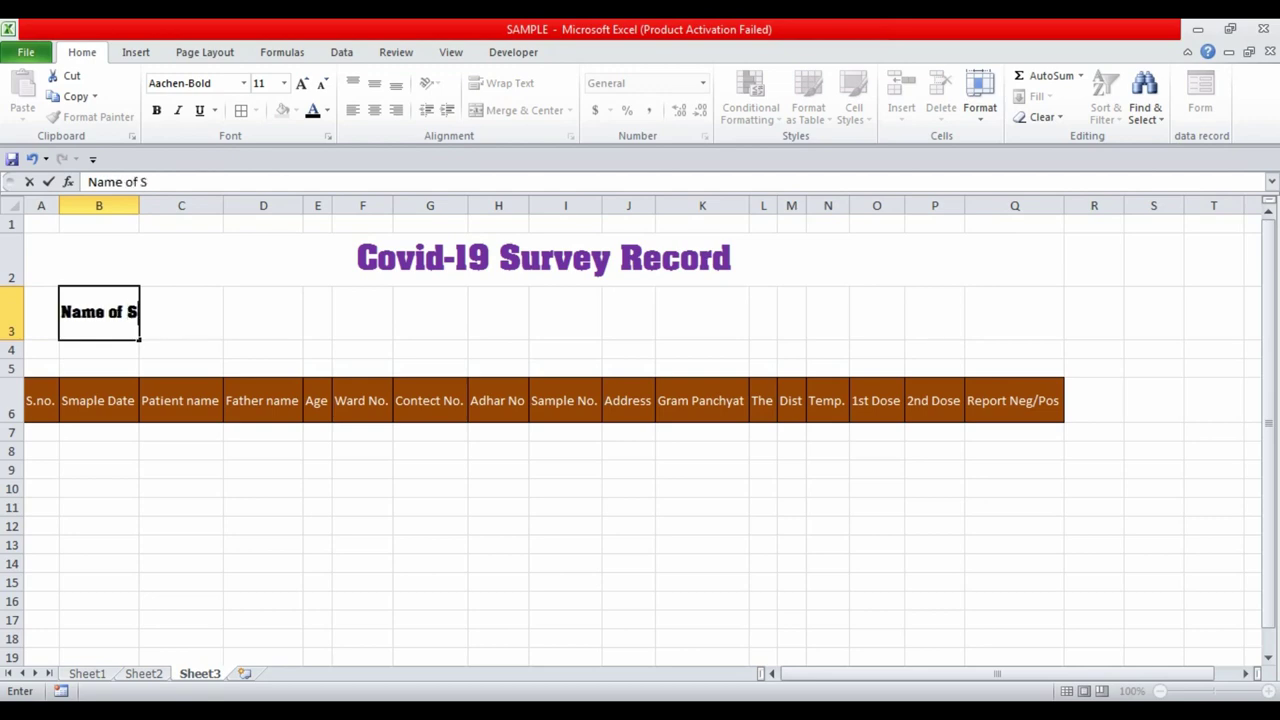
type("urv")
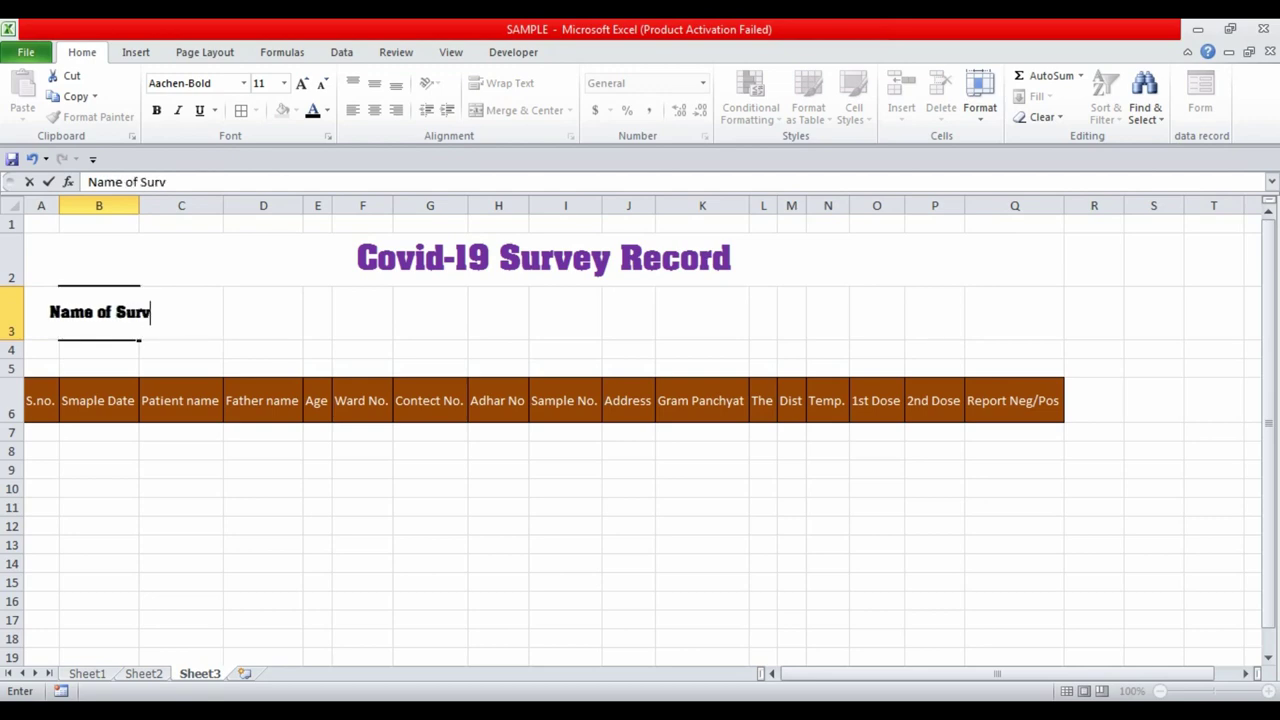
type("eyer")
key("ctrl+Return")
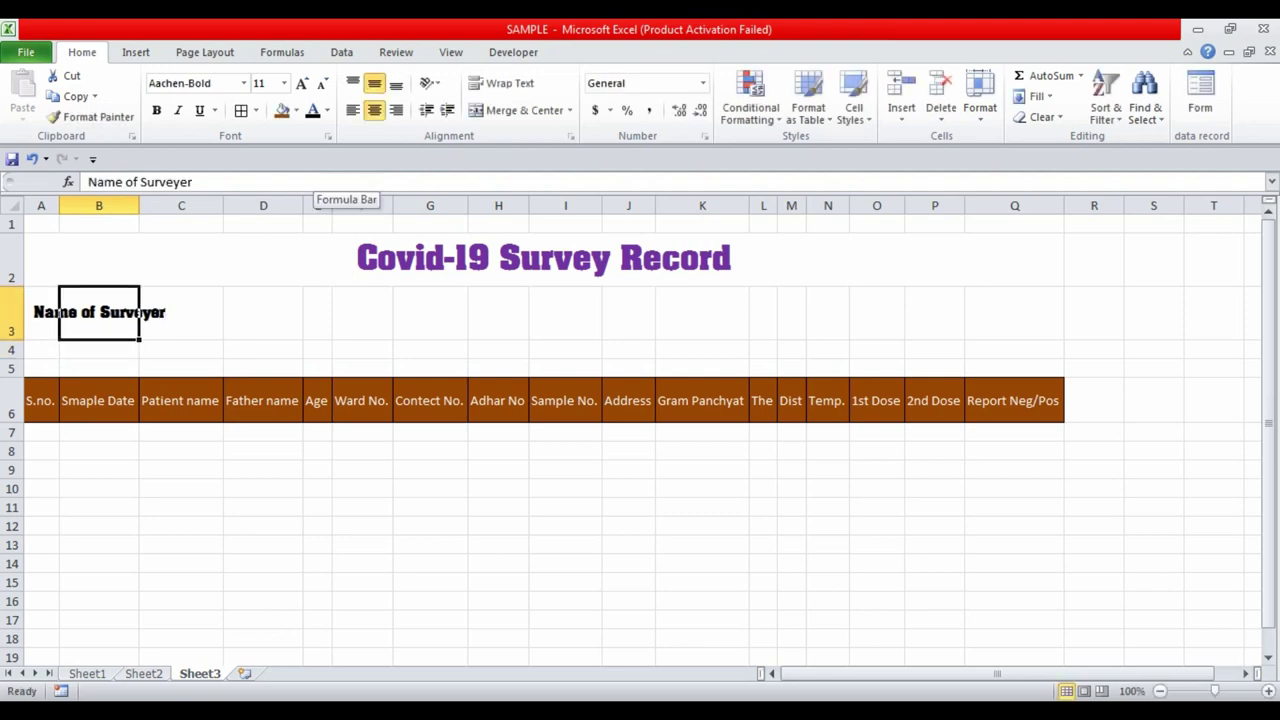
Set the B3 label to Cambria font, left-aligned.
left_click(243, 83)
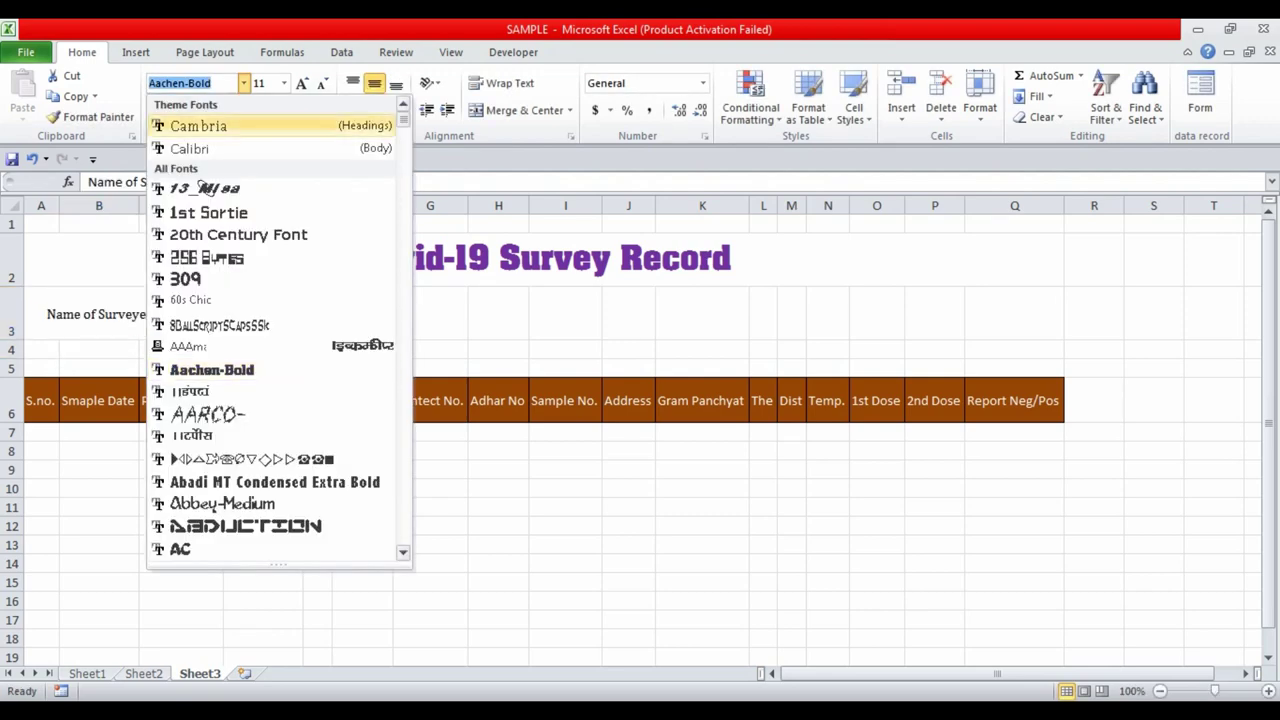
left_click(198, 126)
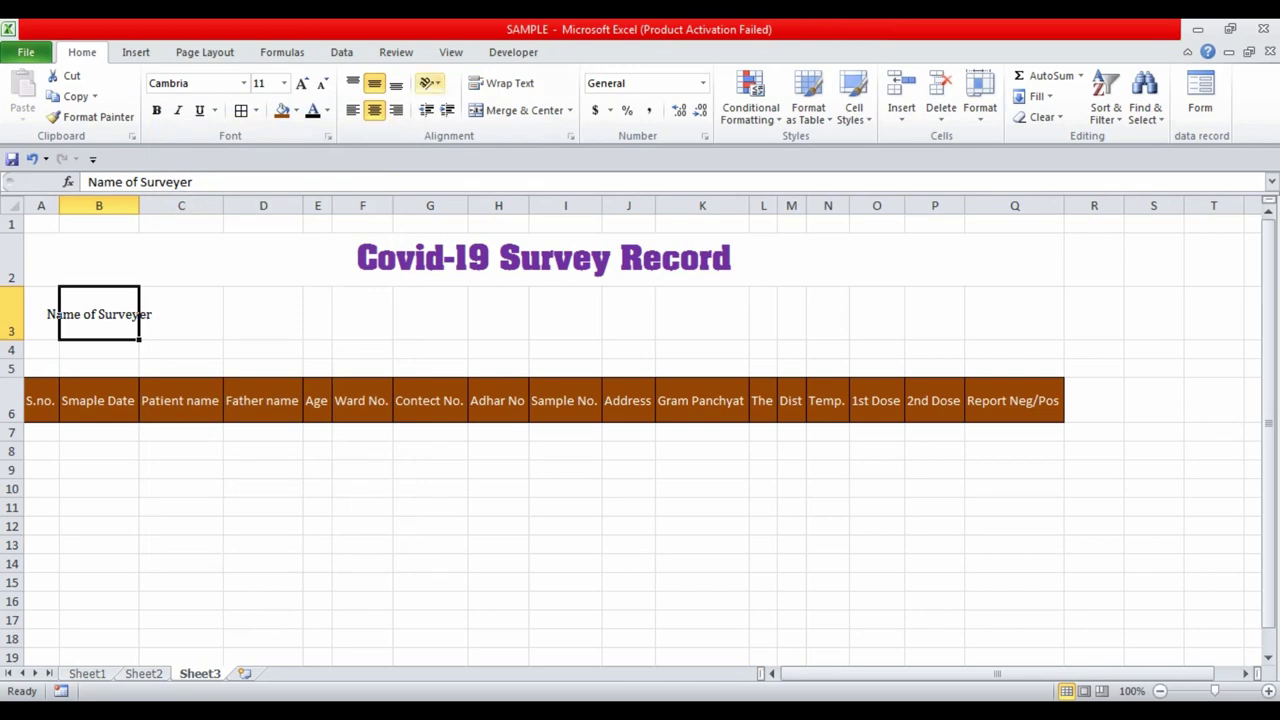
left_click(352, 110)
Add the label 'Desi.' in cell B4 beneath it.
key("Return")
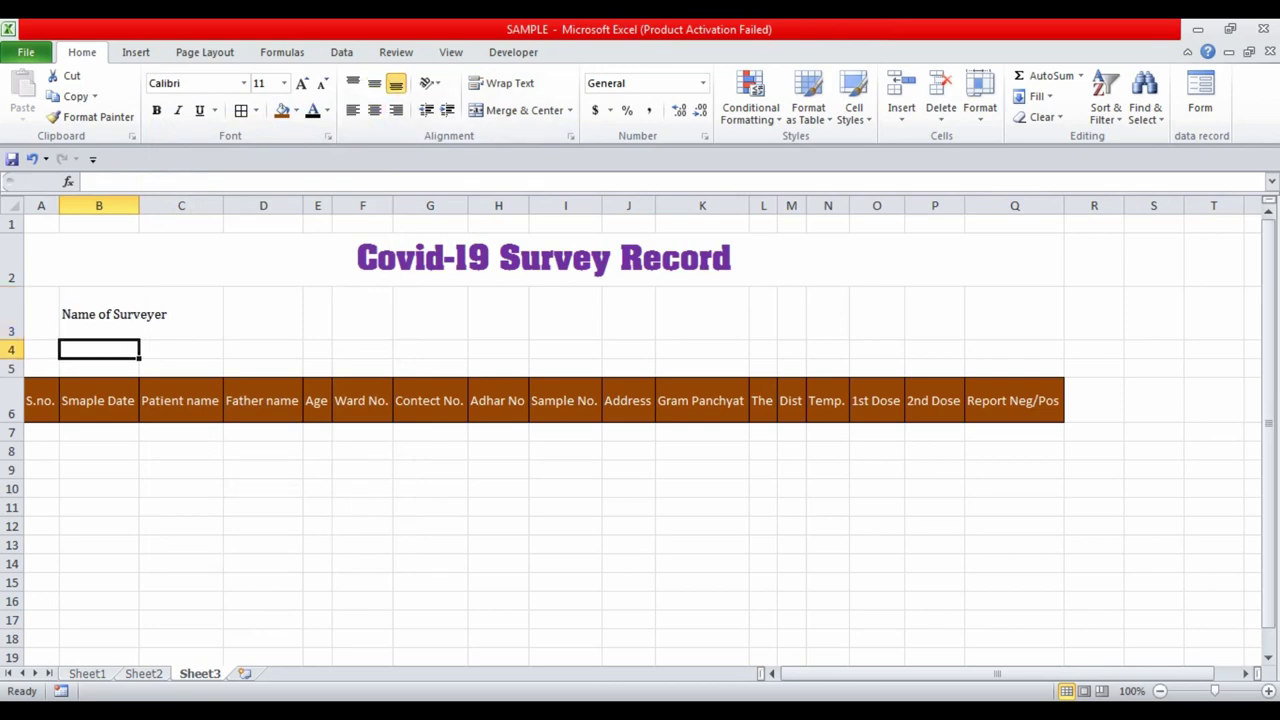
key("alt+Tab")
key("alt+Tab")
type("Desi")
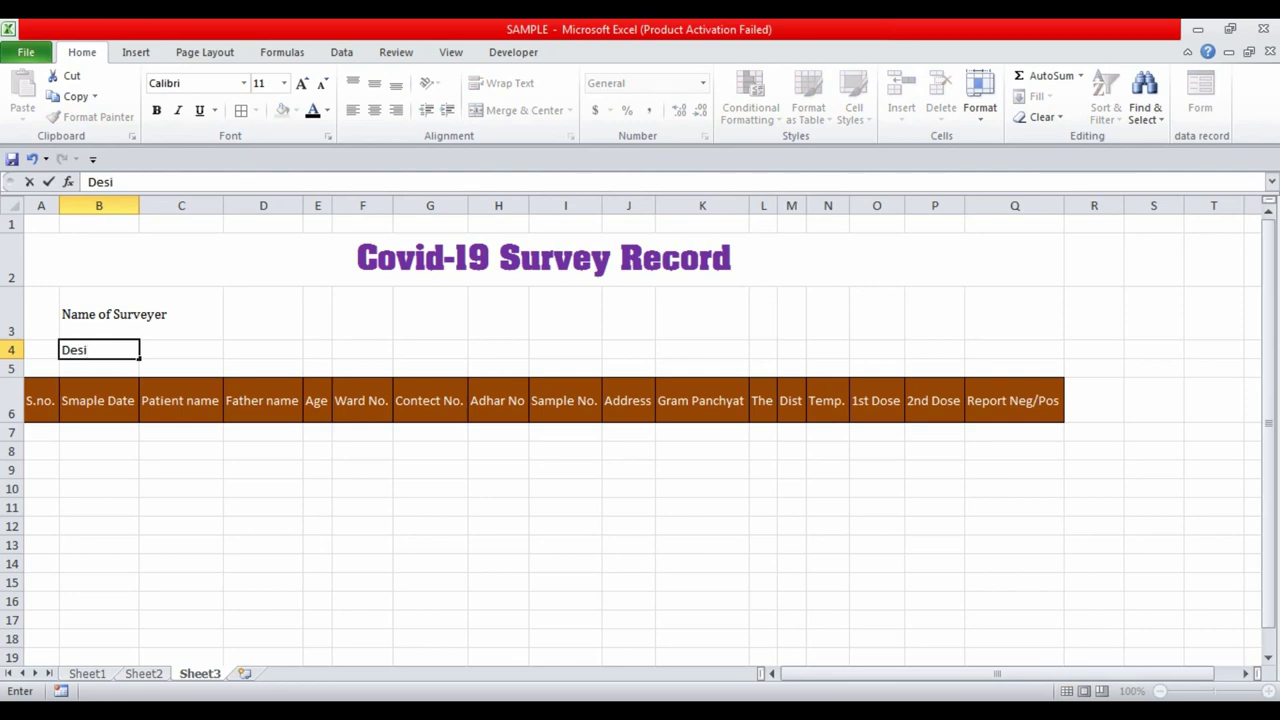
type(".")
key("Return")
key("Up")
key("Up")
key("Right")
key("Right")
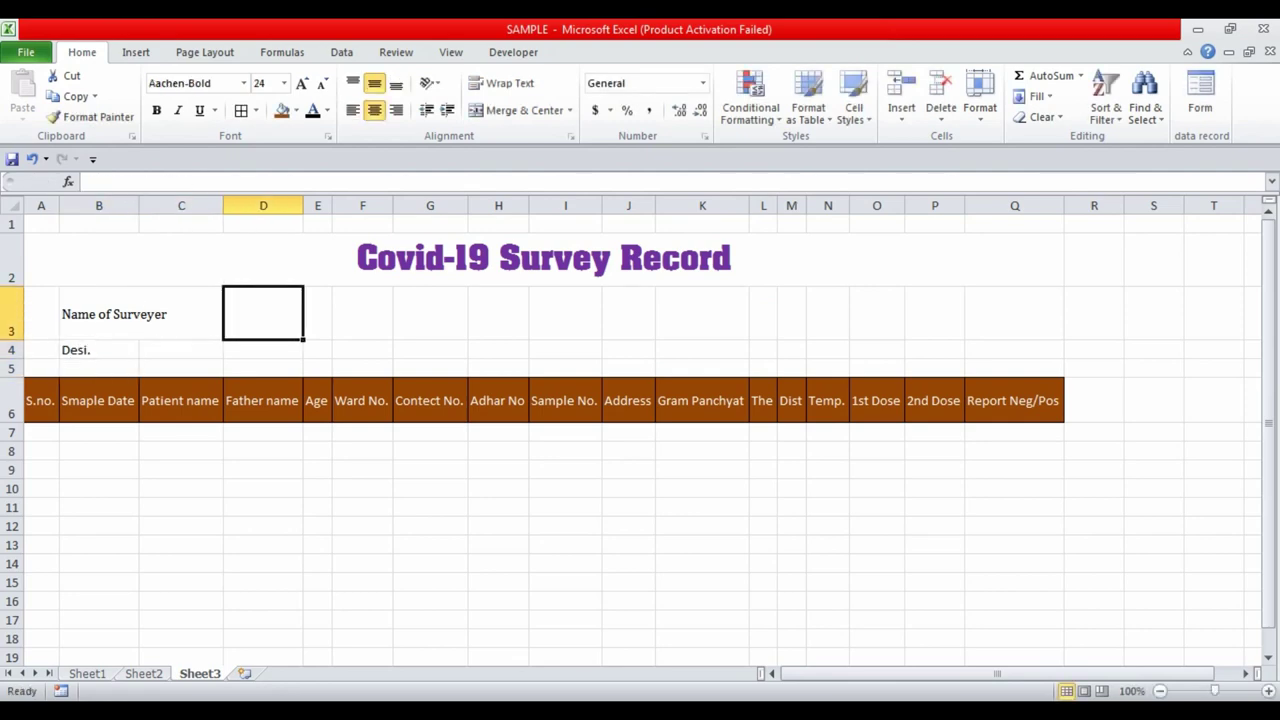
Enter the surveyor's full name in cell D3.
key("alt+Tab")
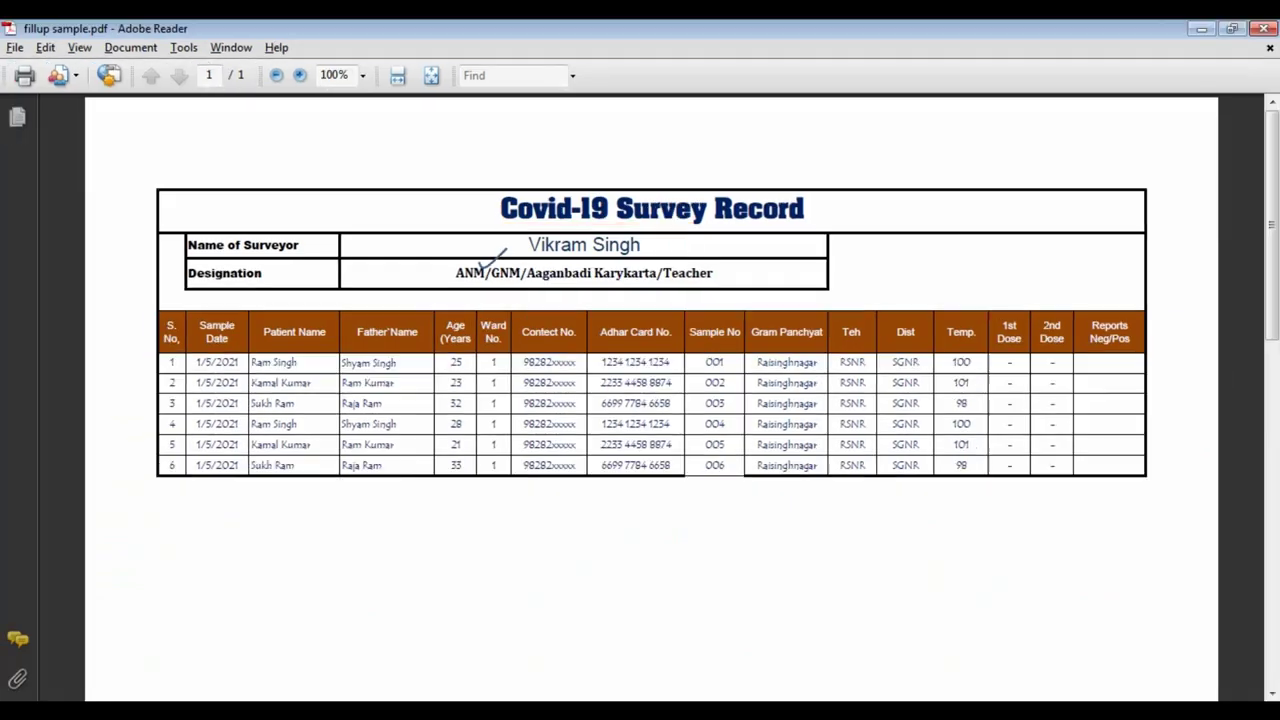
key("alt+Tab")
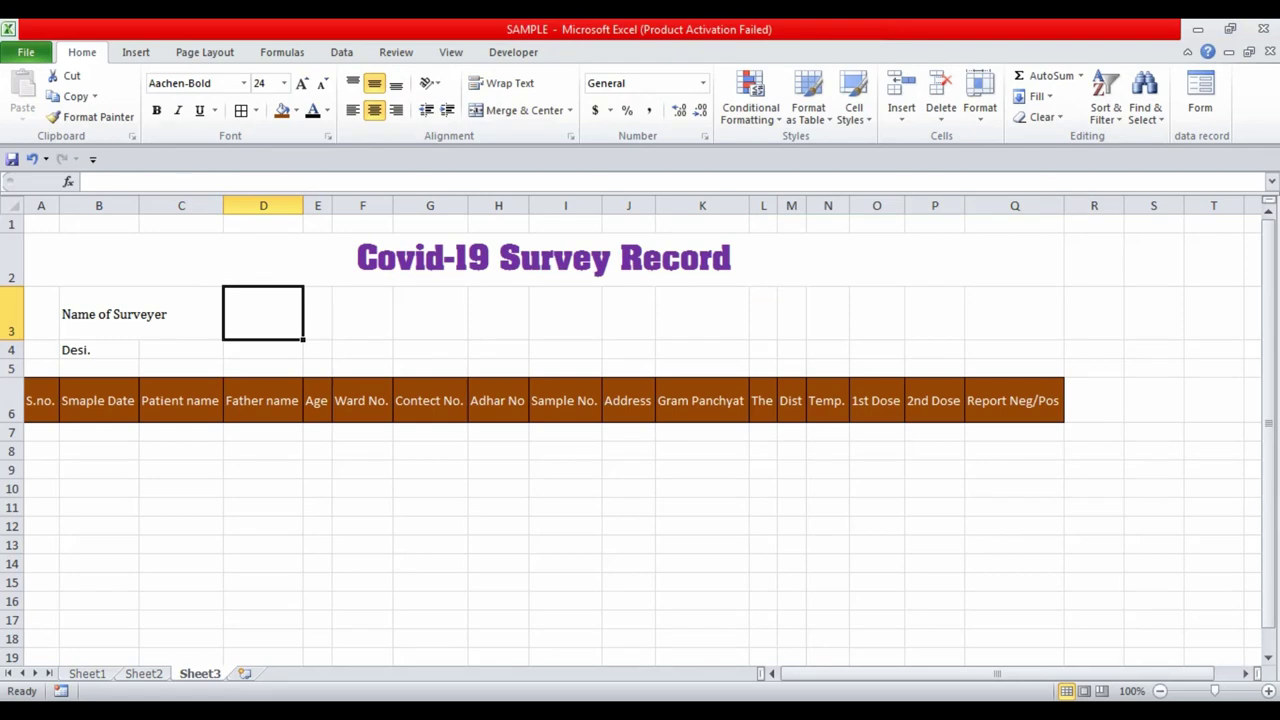
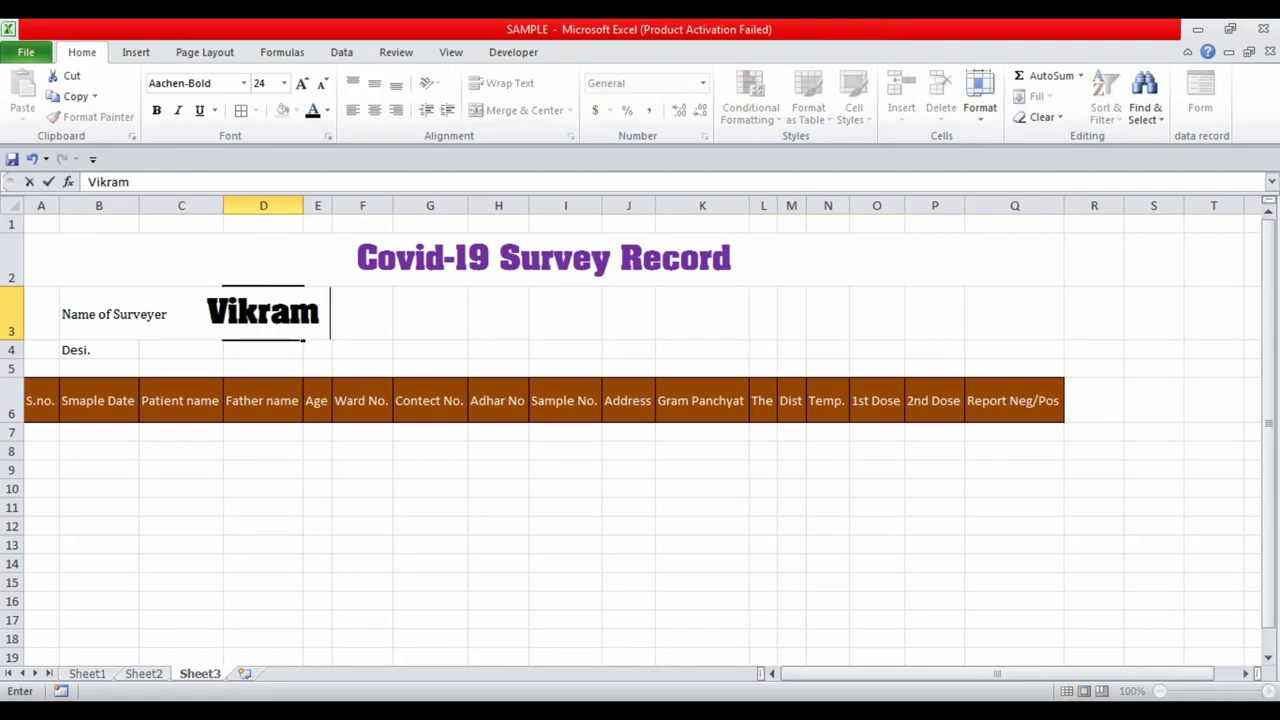
key("Return")
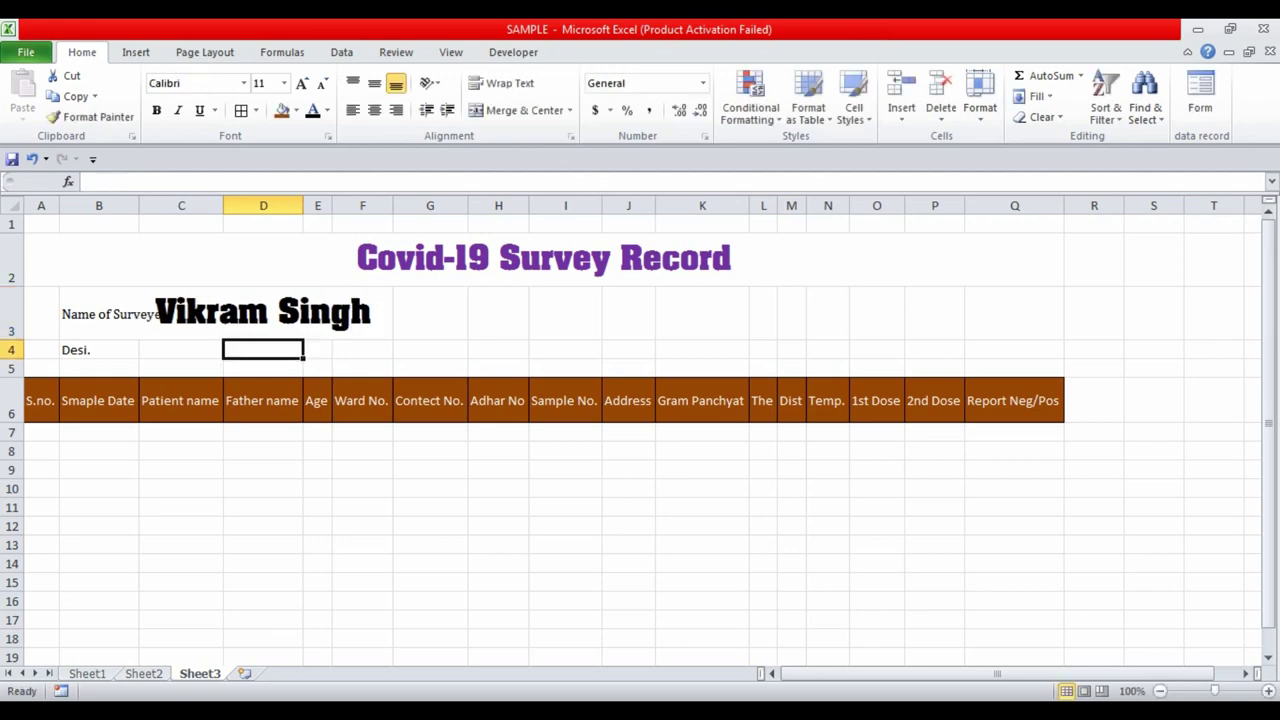
Left-align the surveyor's name in D3 and reduce it to size 20.
left_click(263, 313)
key("ctrl+z")
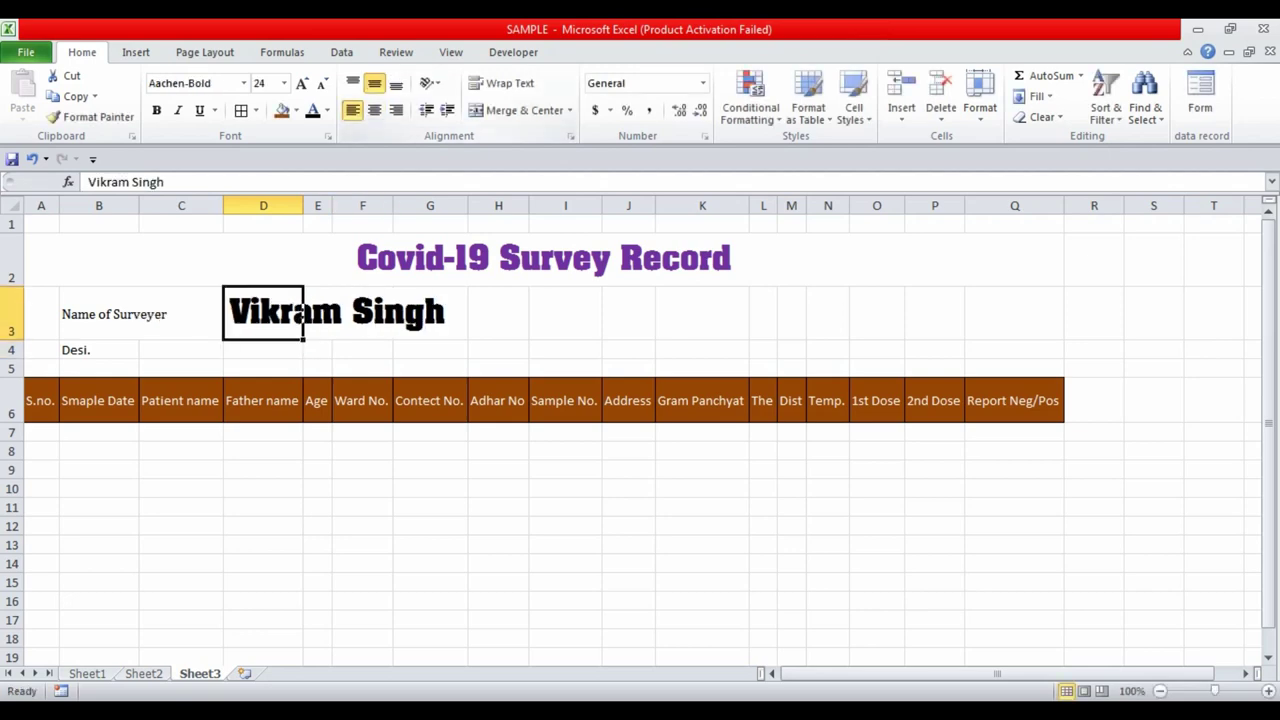
left_click(314, 466)
left_click(297, 312)
left_click(322, 83)
left_click(322, 83)
key("alt+Tab")
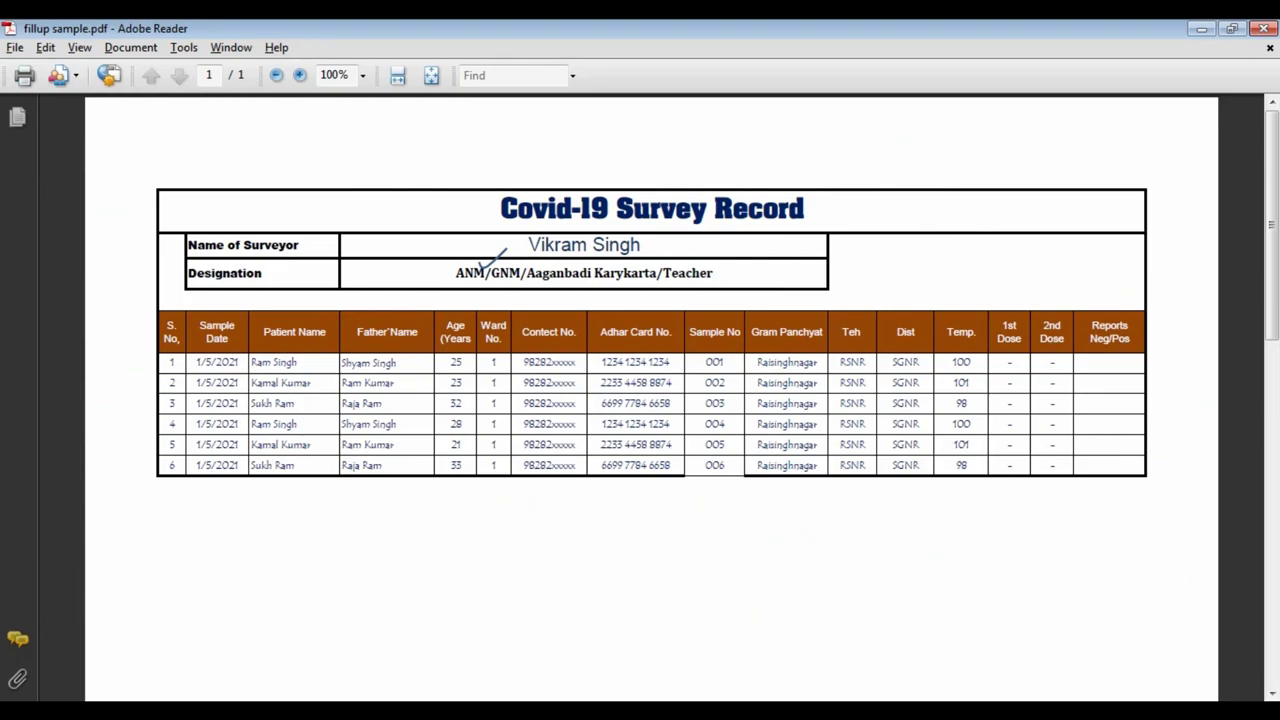
key("alt+Tab")
key("Return")
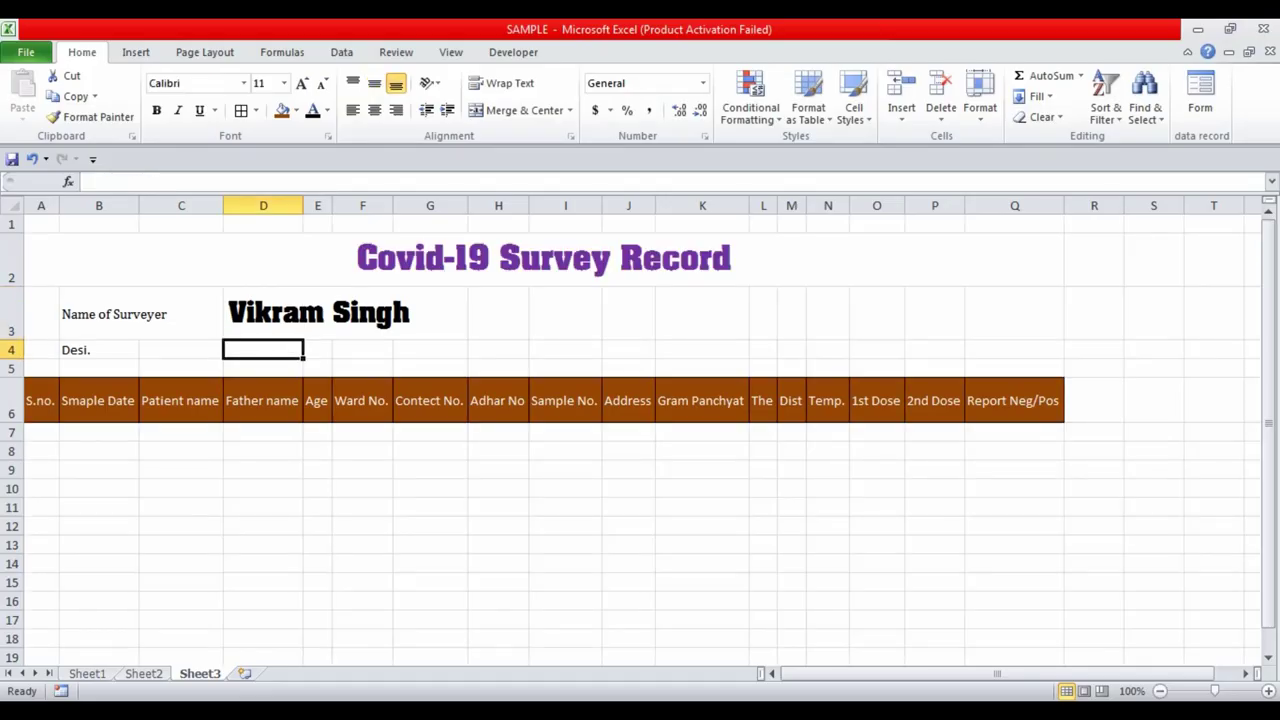
type("ANM")
key("Return")
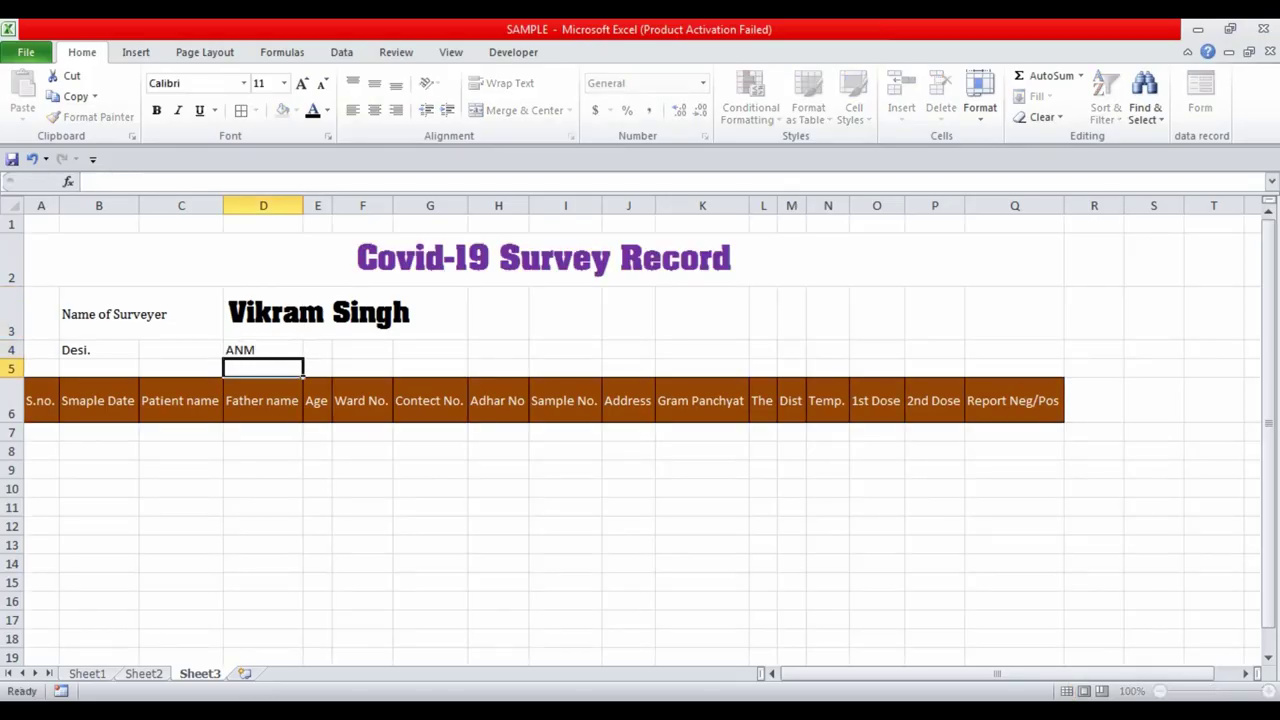
left_click(263, 350)
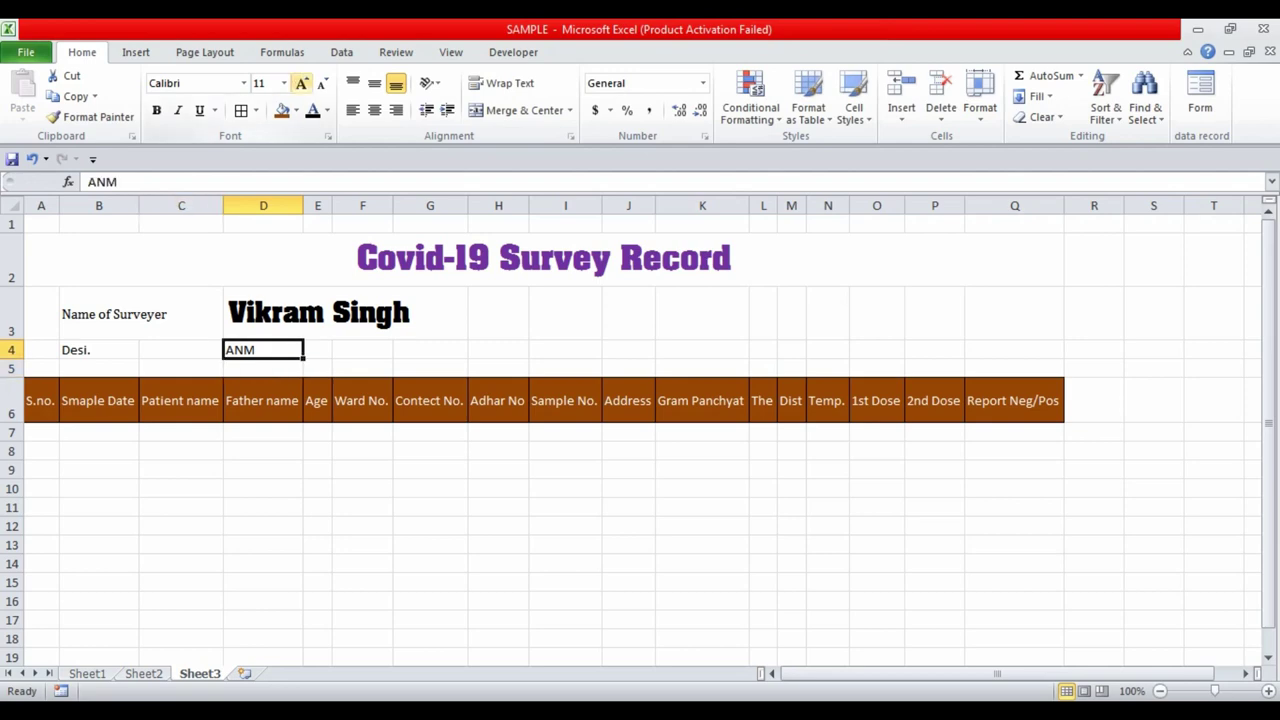
left_click(302, 83)
left_click(302, 83)
left_click(302, 83)
left_click(430, 353)
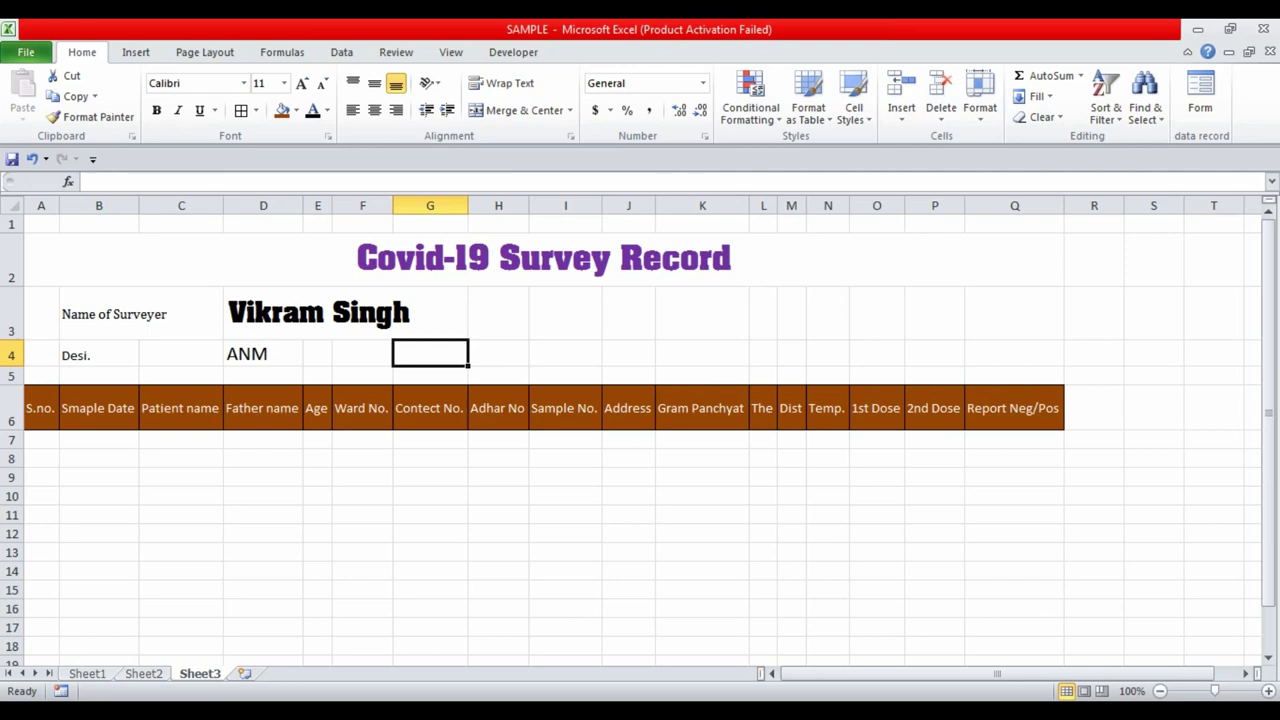
key("alt+Tab")
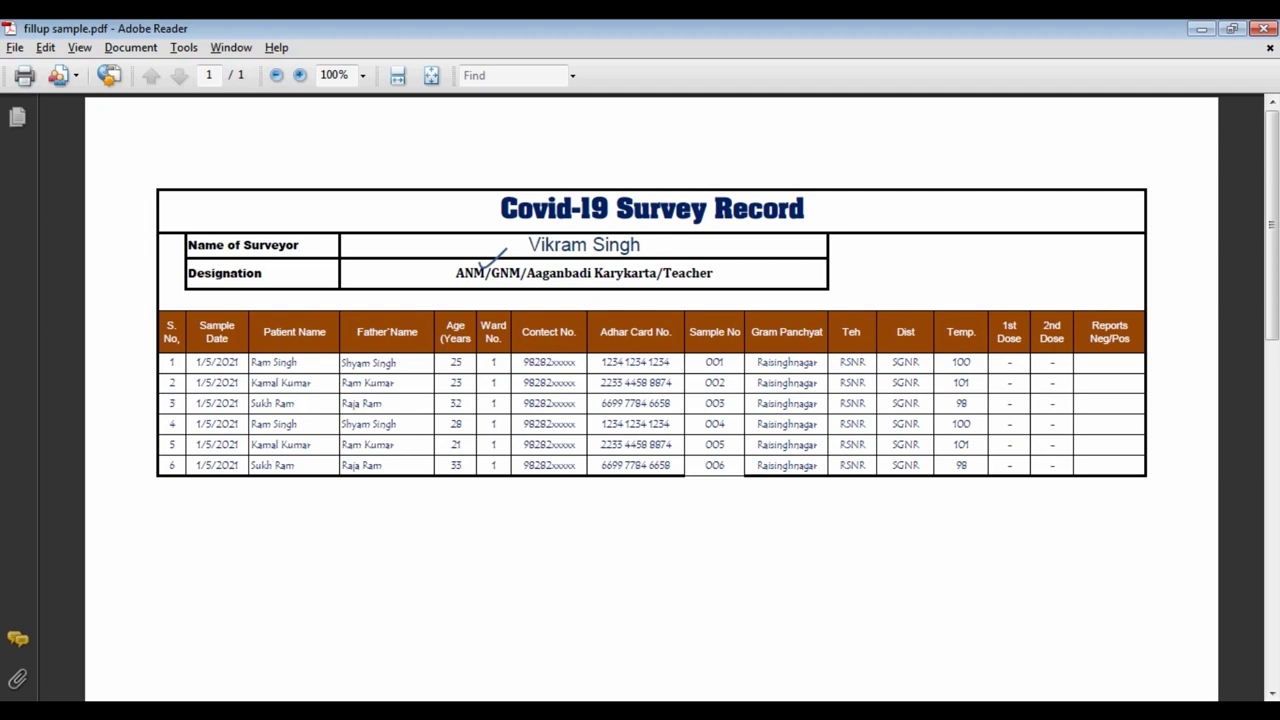
key("alt+Tab")
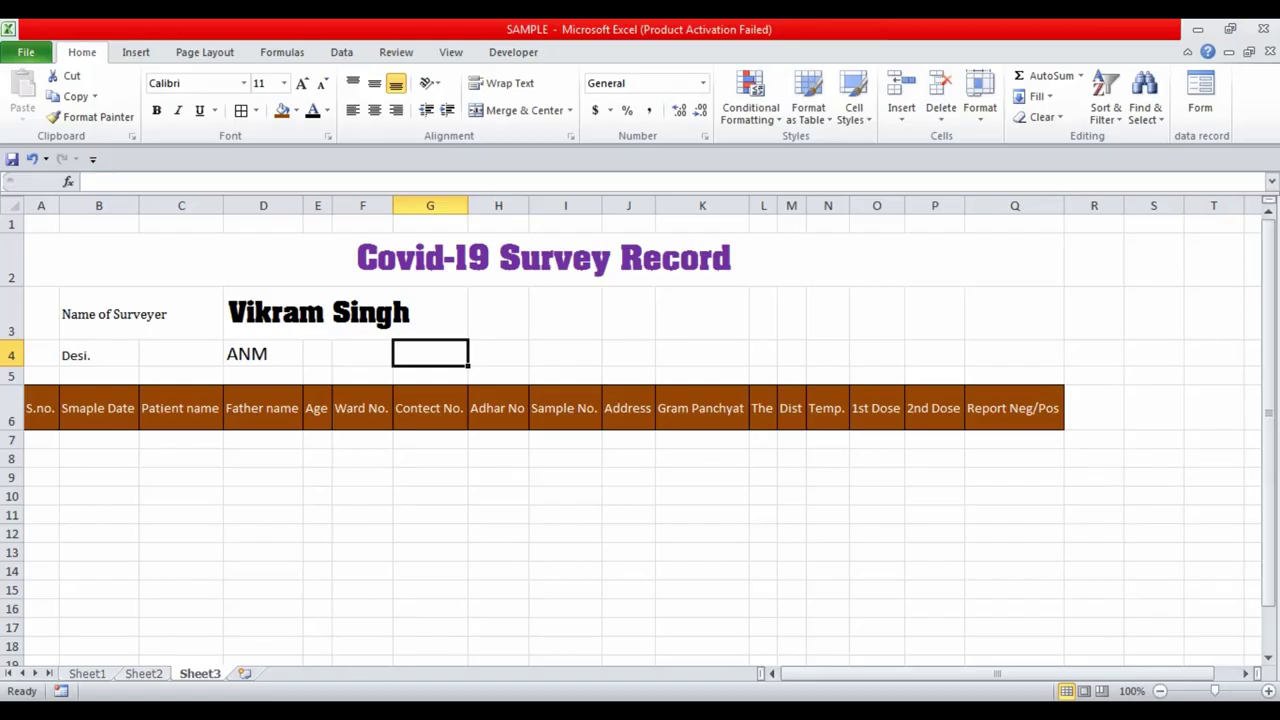
left_click(317, 515)
key("alt+Tab")
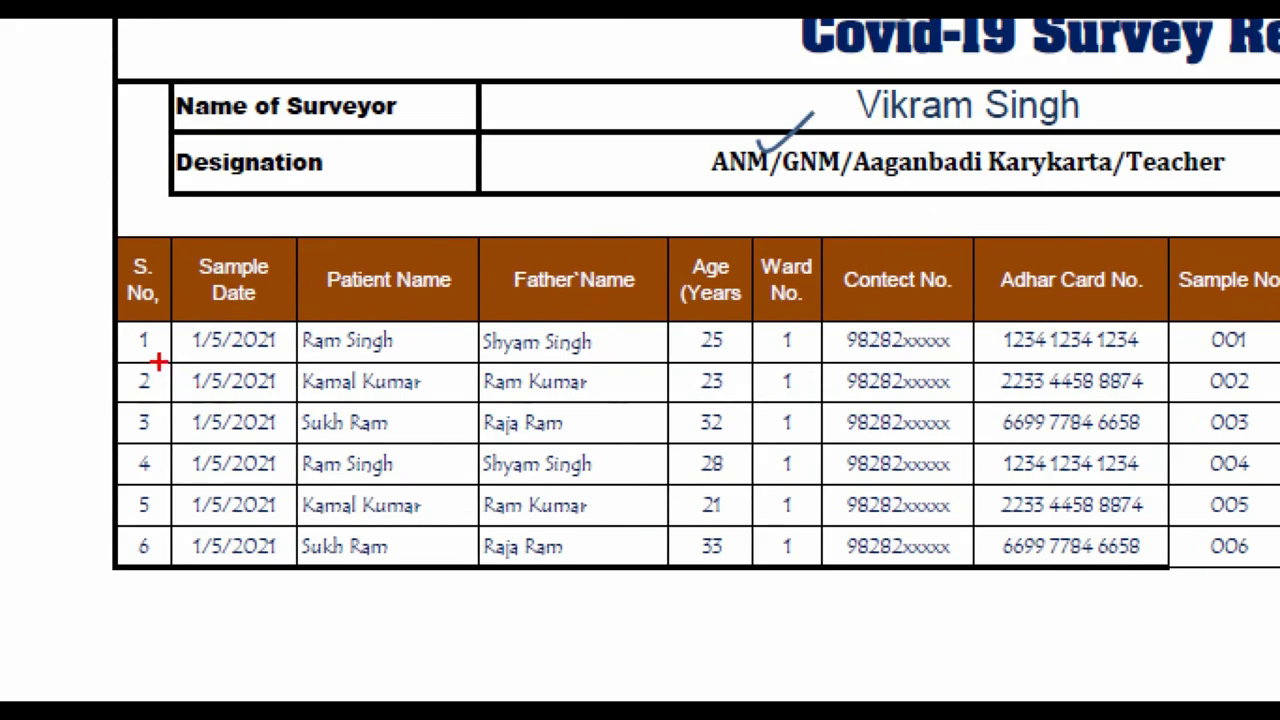
key("alt+Tab")
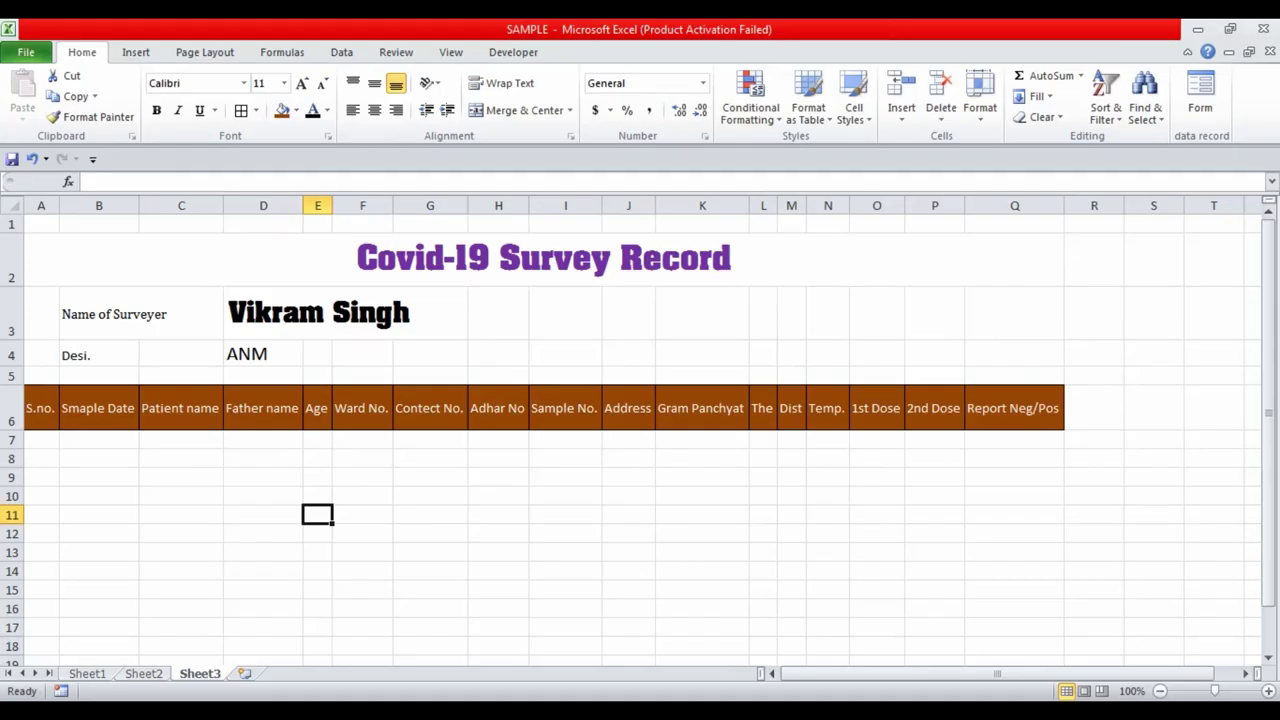
Enter serial number 1 in A7 and sample date 01-05-2021 in B7.
left_click(41, 440)
type("1")
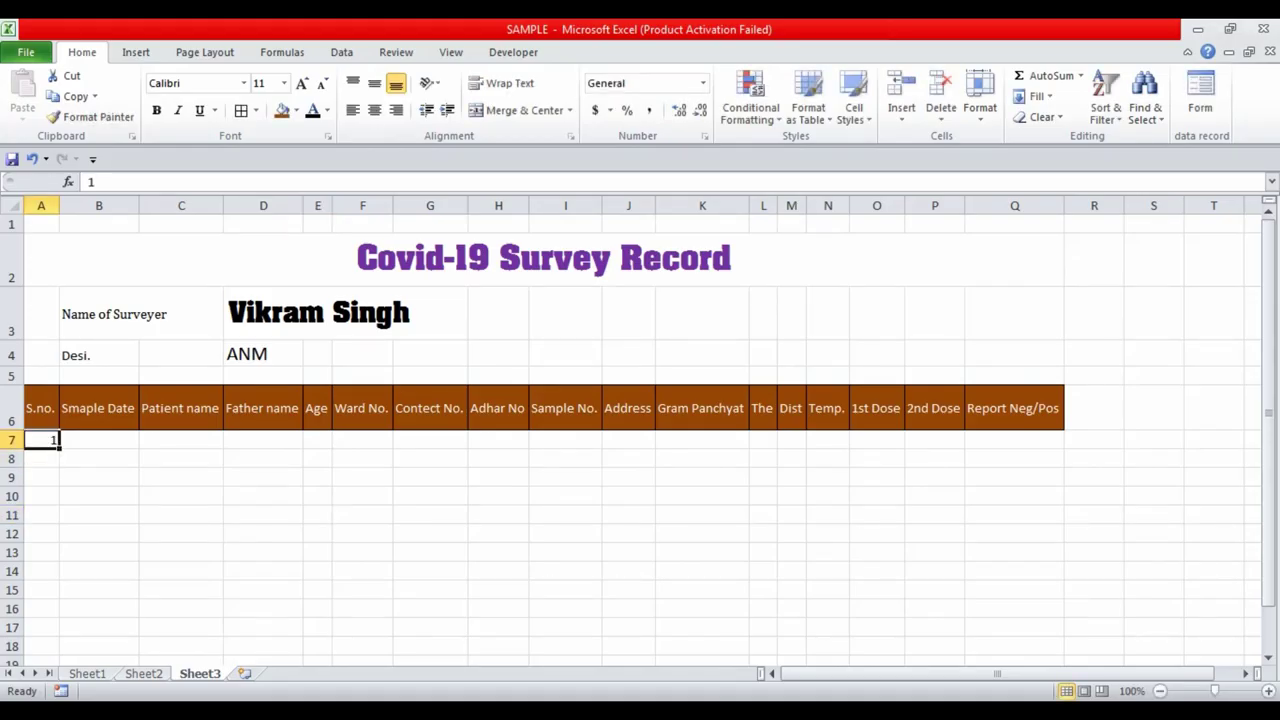
key("Tab")
key("alt+Tab")
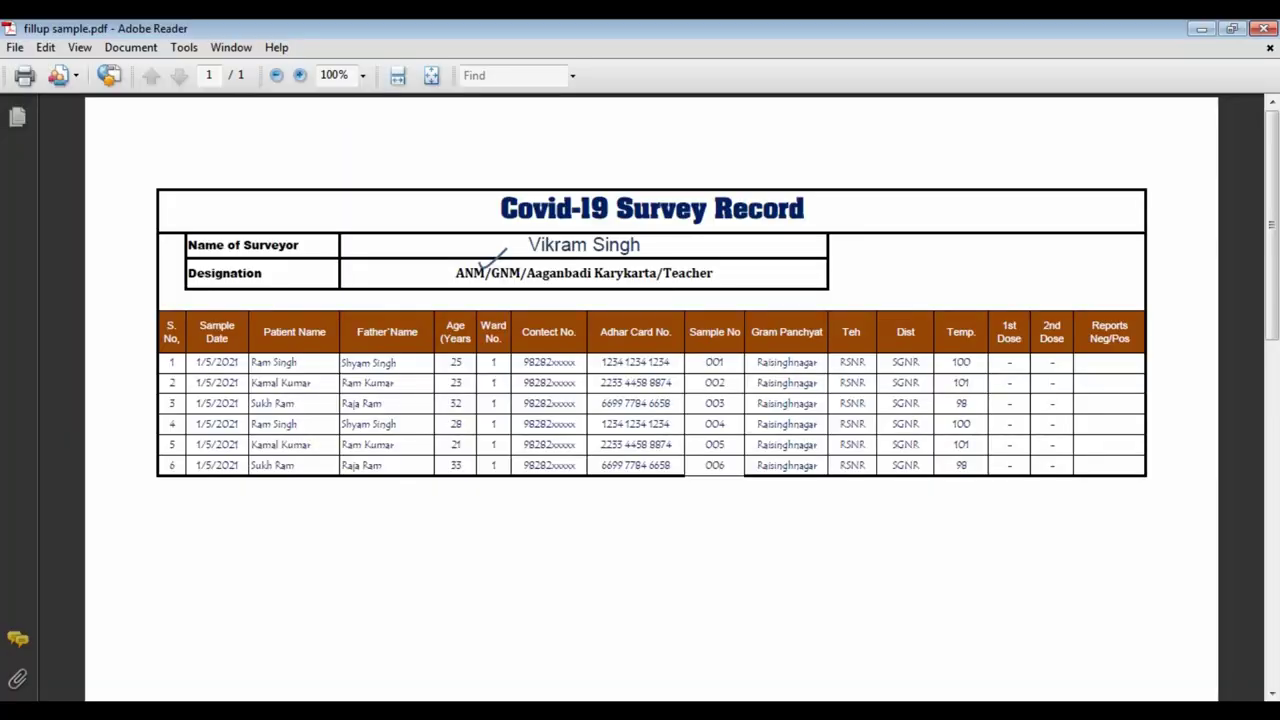
key("alt+Tab")
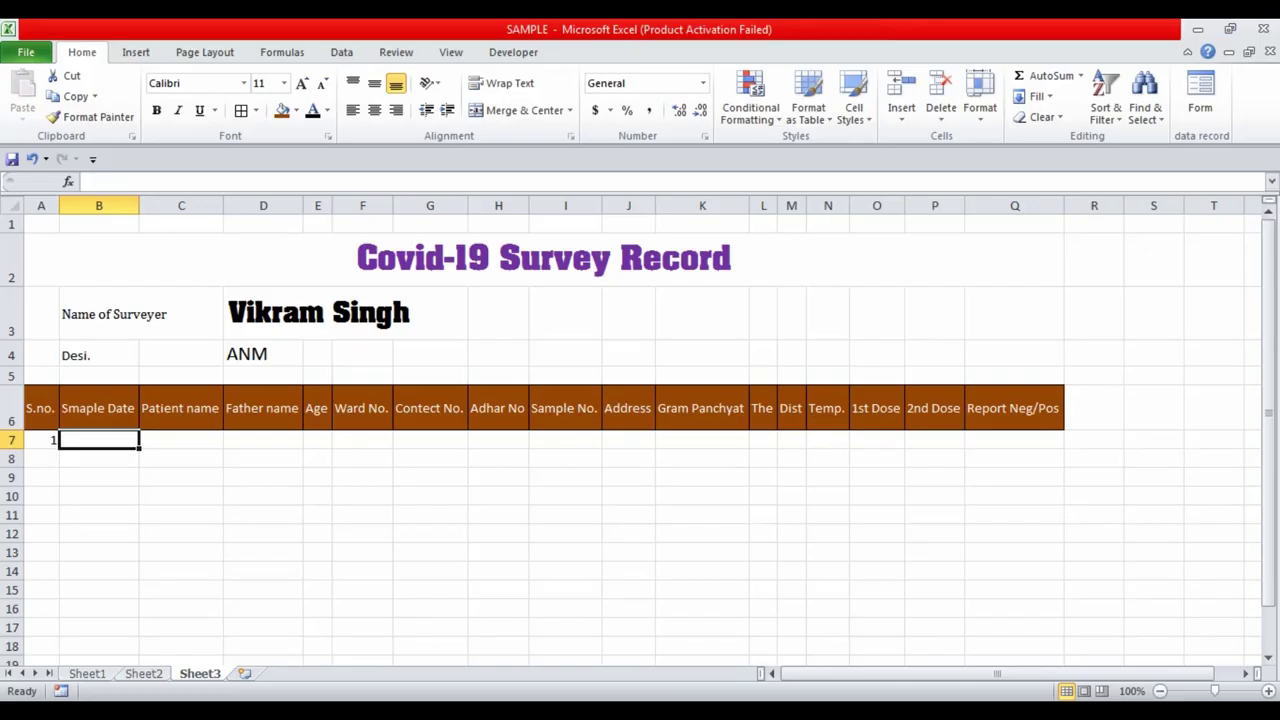
type("01-05-202")
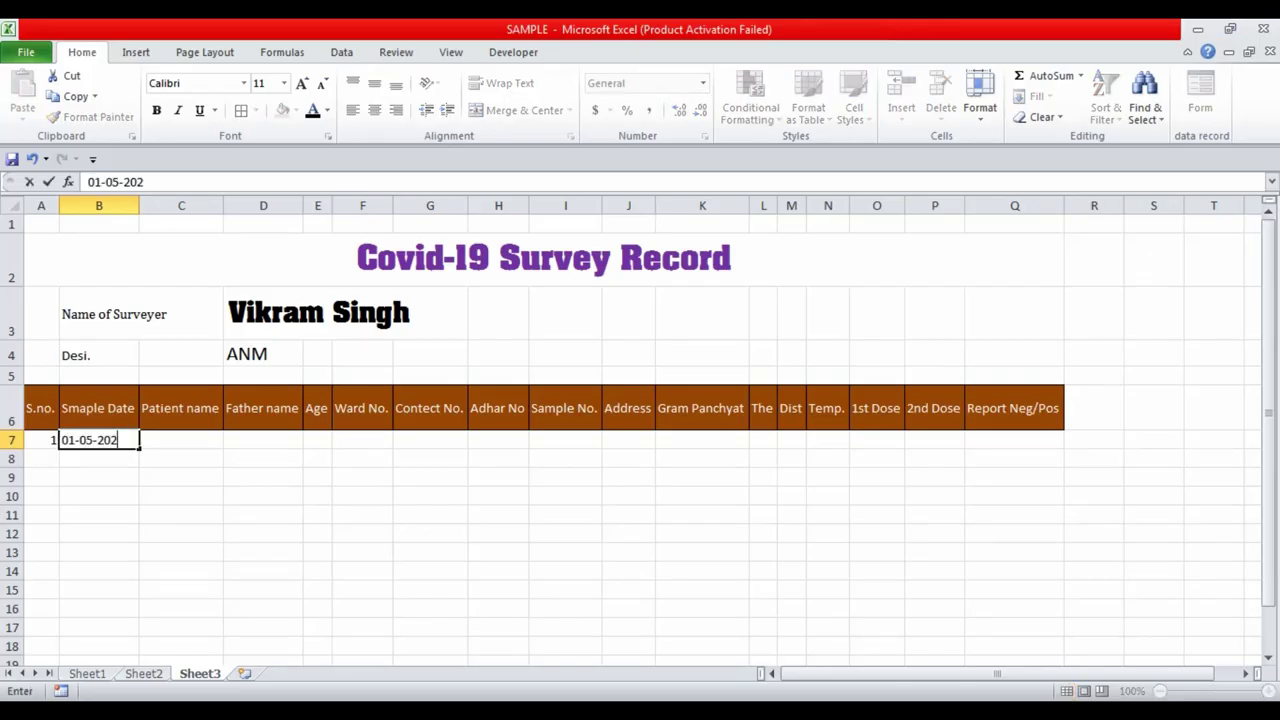
type("1")
key("Return")
left_click(99, 440)
key("Tab")
Enter the patient's name and the father's name in row 7.
key("alt+Tab")
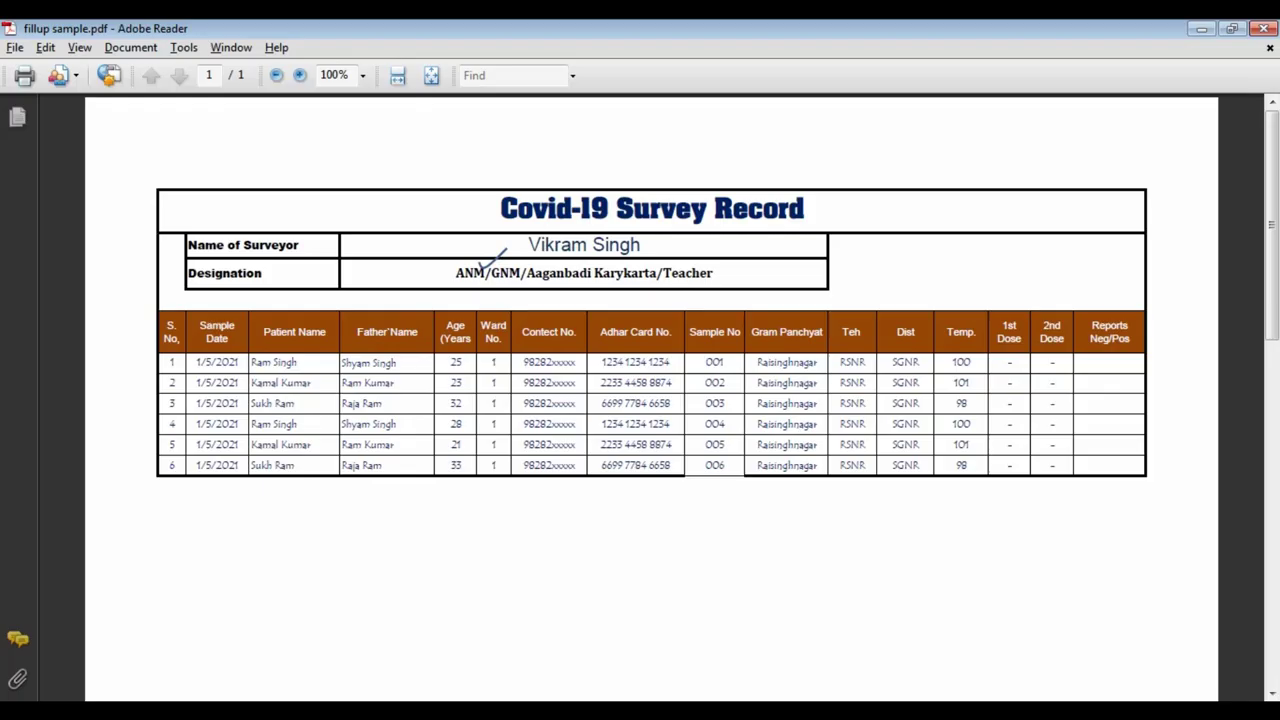
key("alt+Tab")
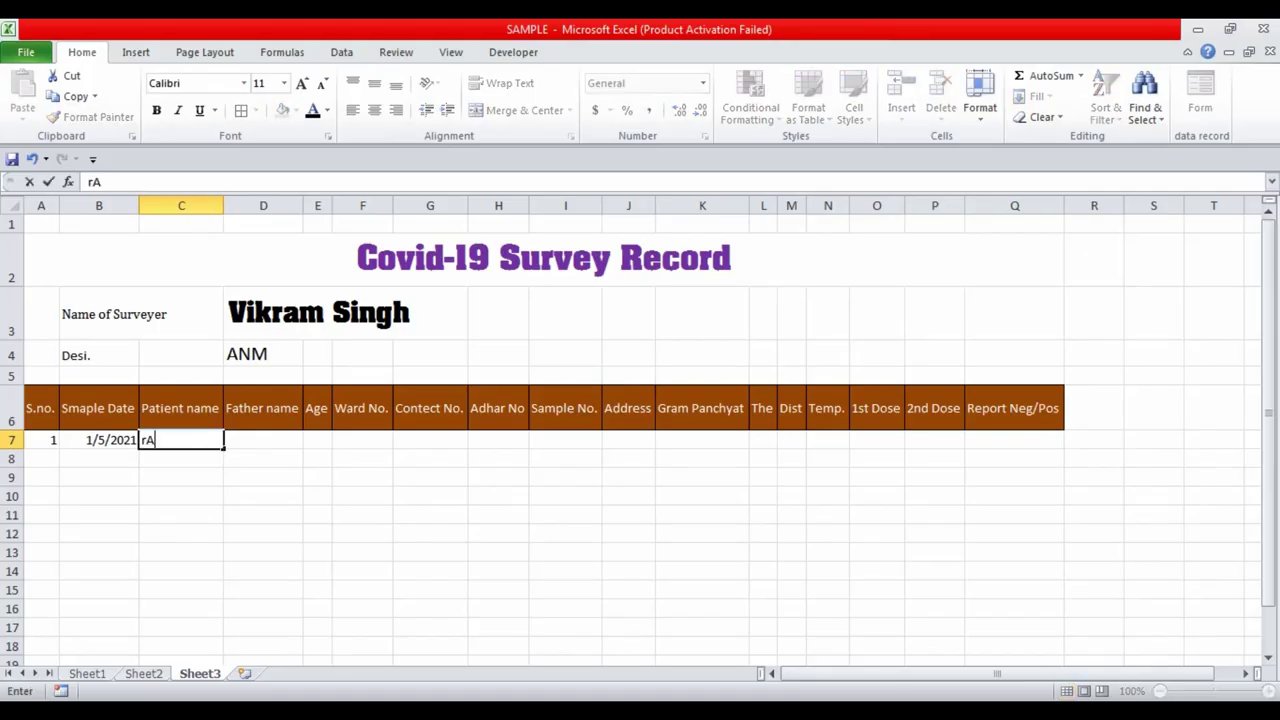
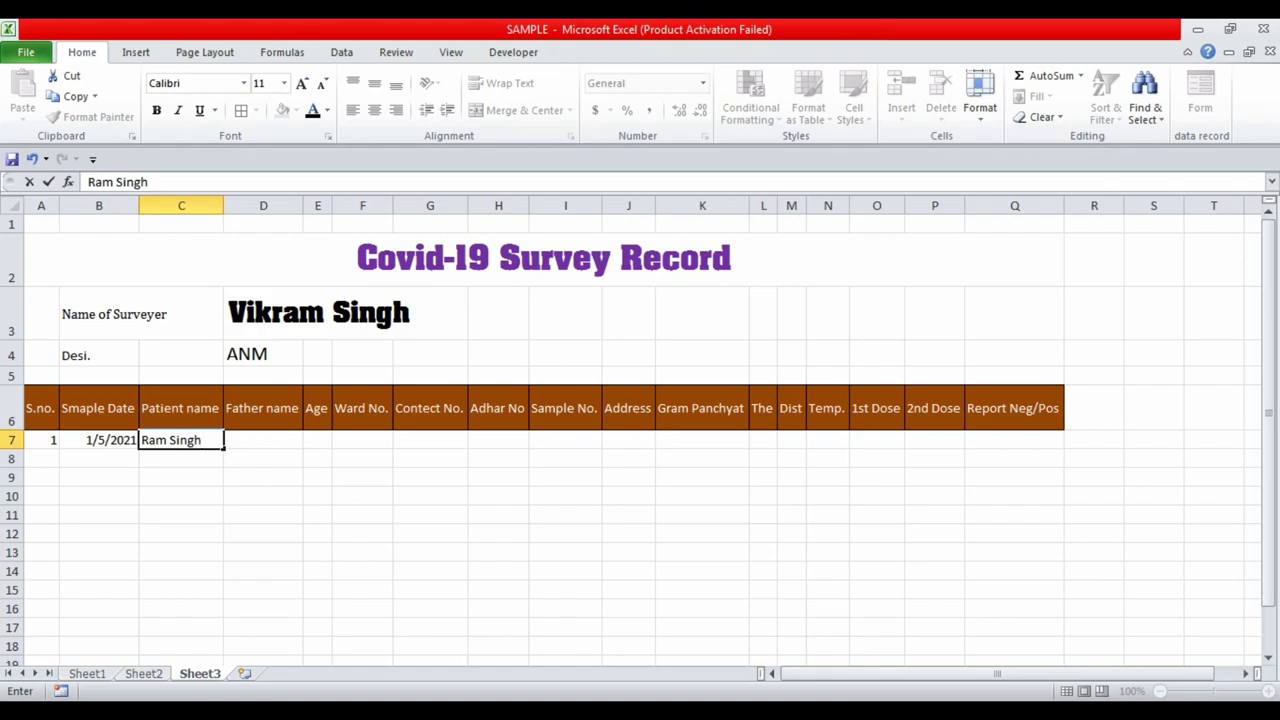
key("Tab")
key("alt+Tab")
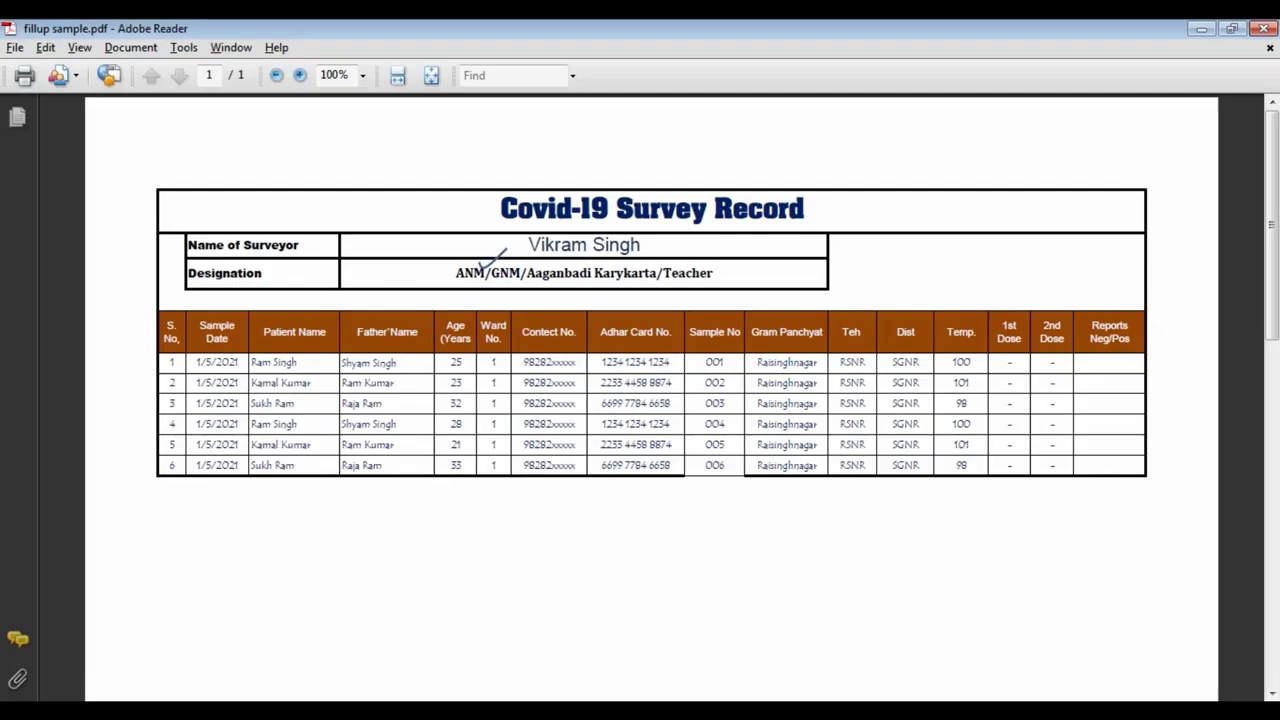
key("alt+Tab")
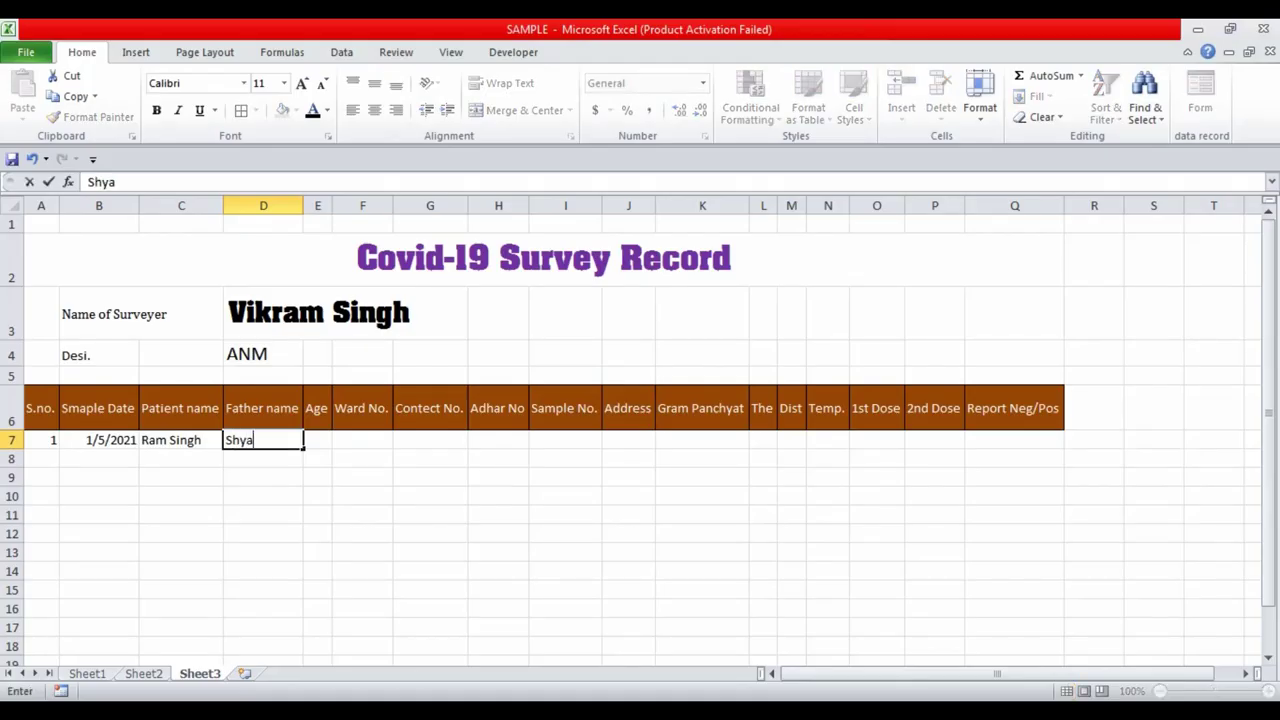
key("Return")
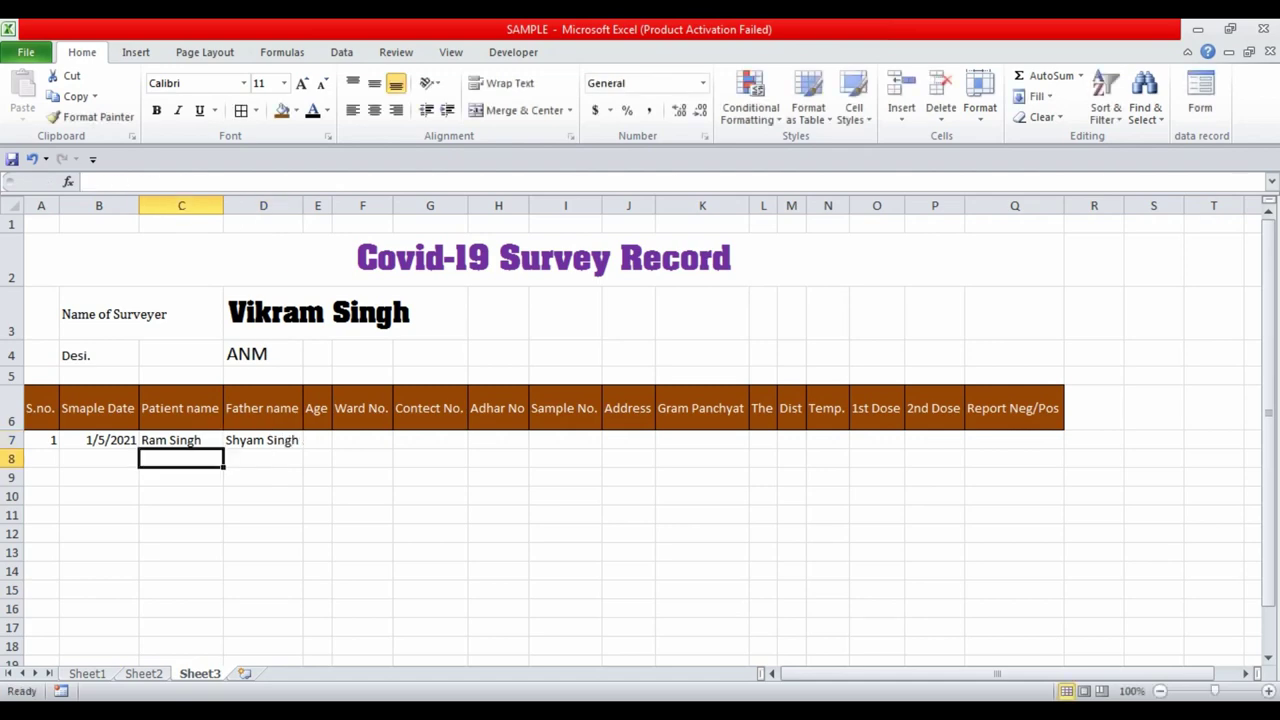
Enter age 25 and the patient's contact number in row 7.
left_click(317, 440)
key("alt+Tab")
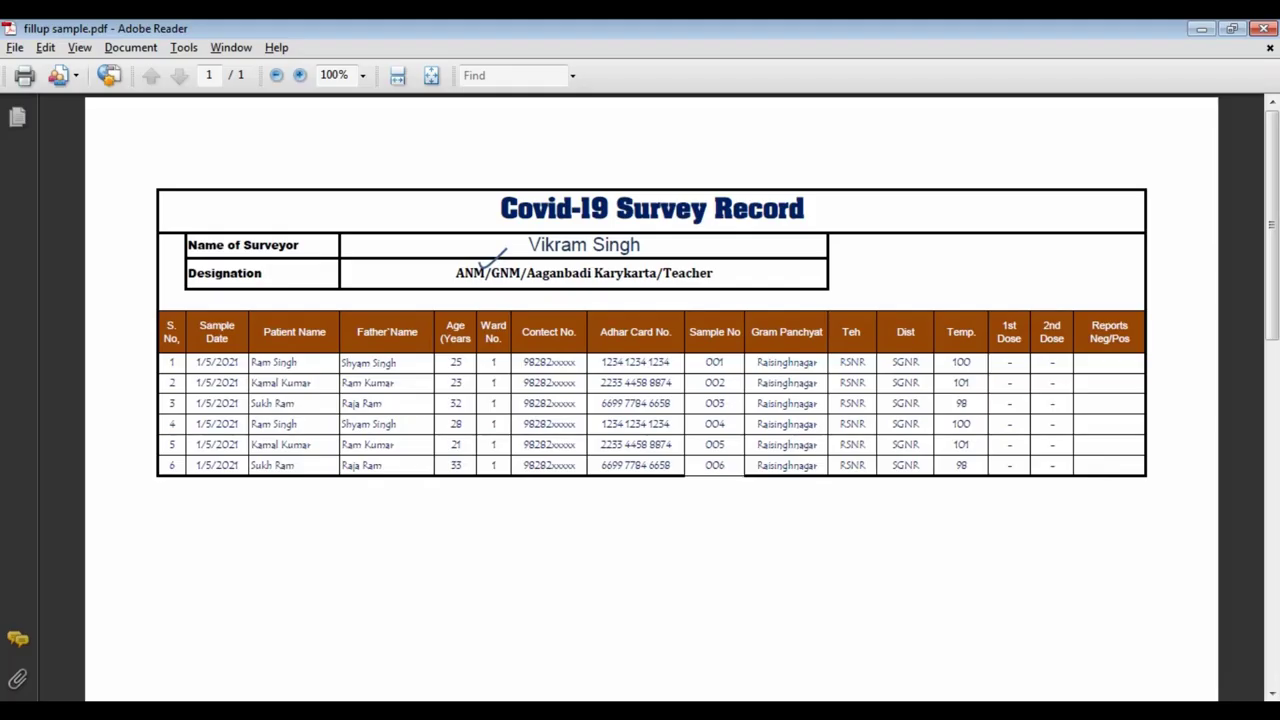
key("alt+Tab")
type("25")
key("alt+Tab")
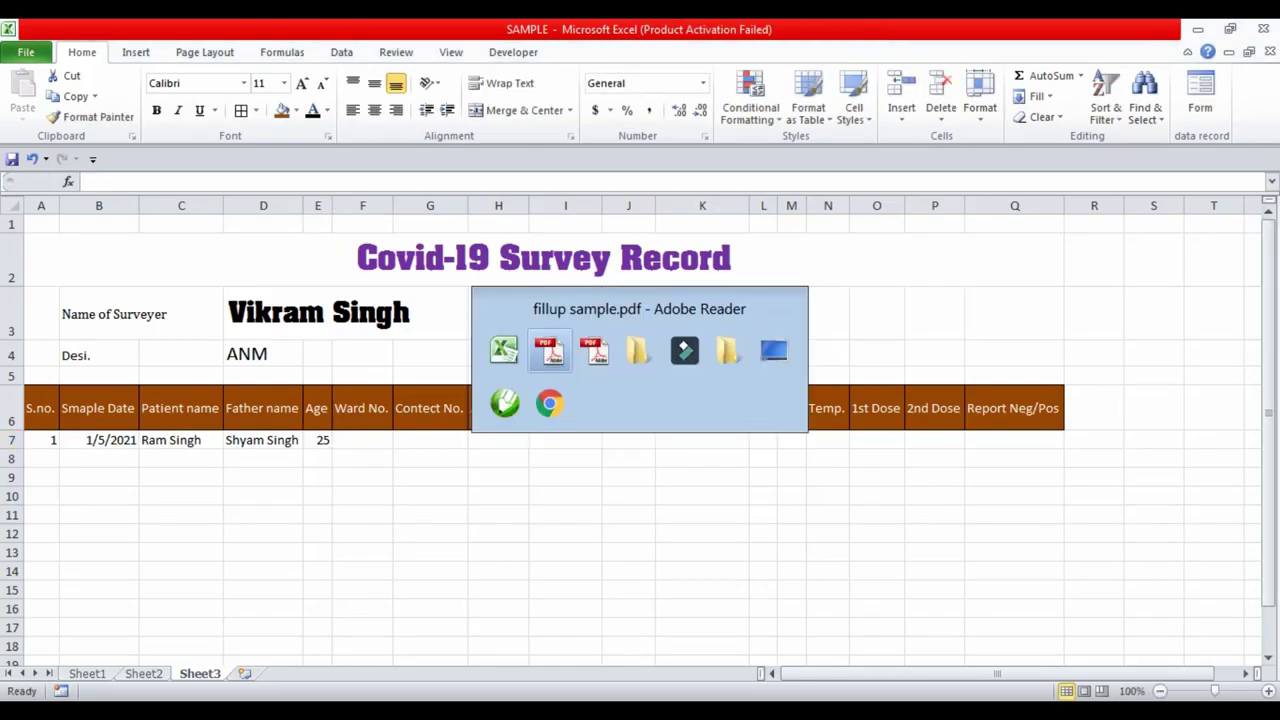
key("alt+Tab")
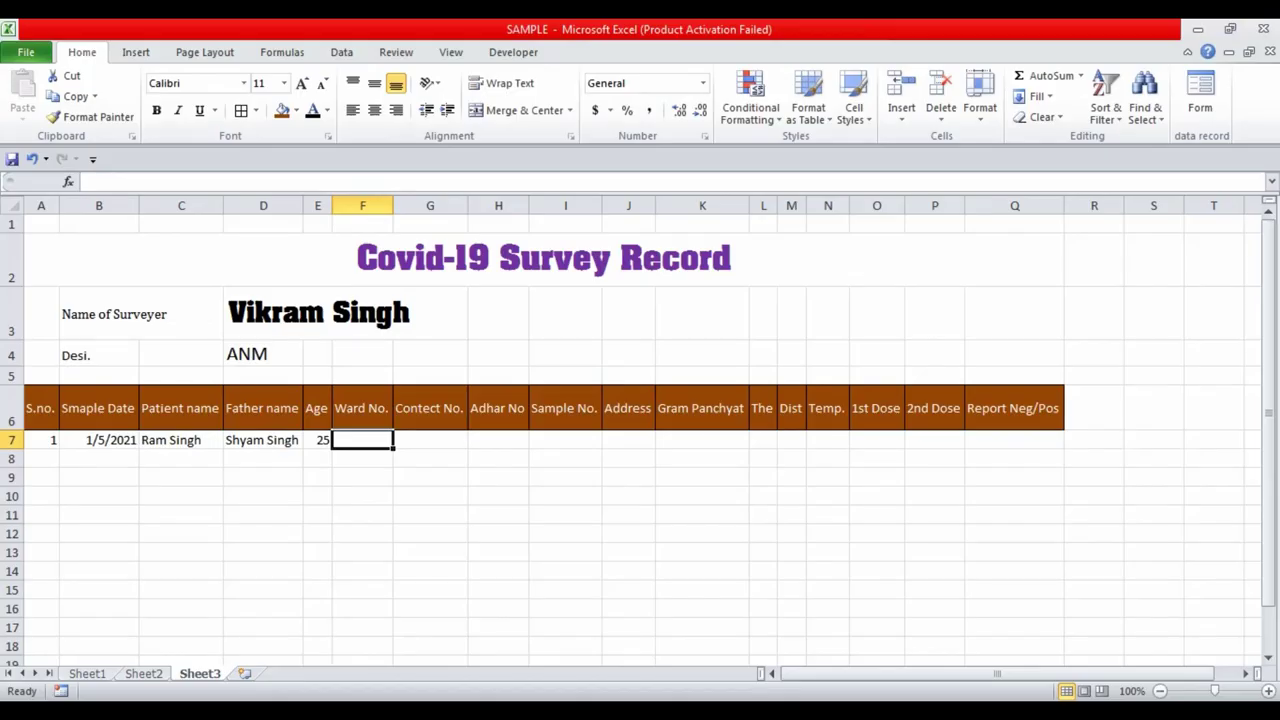
left_click(430, 440)
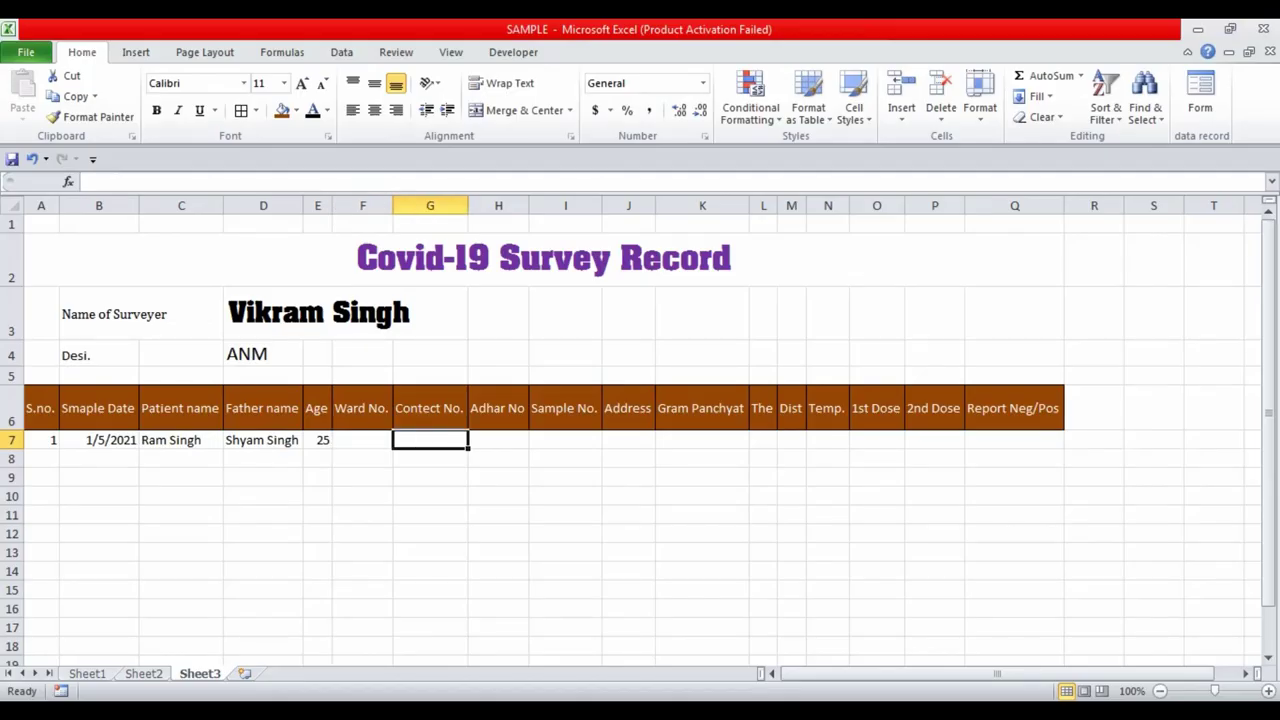
type("982829")
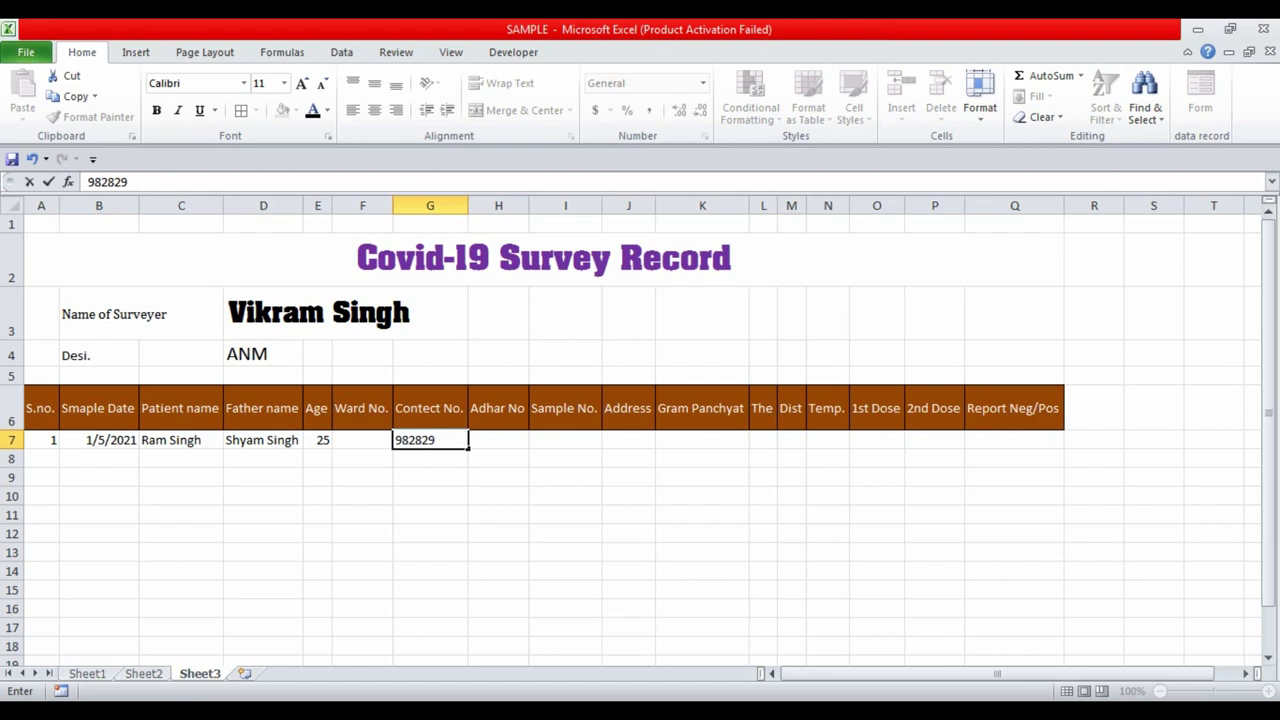
type("xxxx")
key("ctrl+Return")
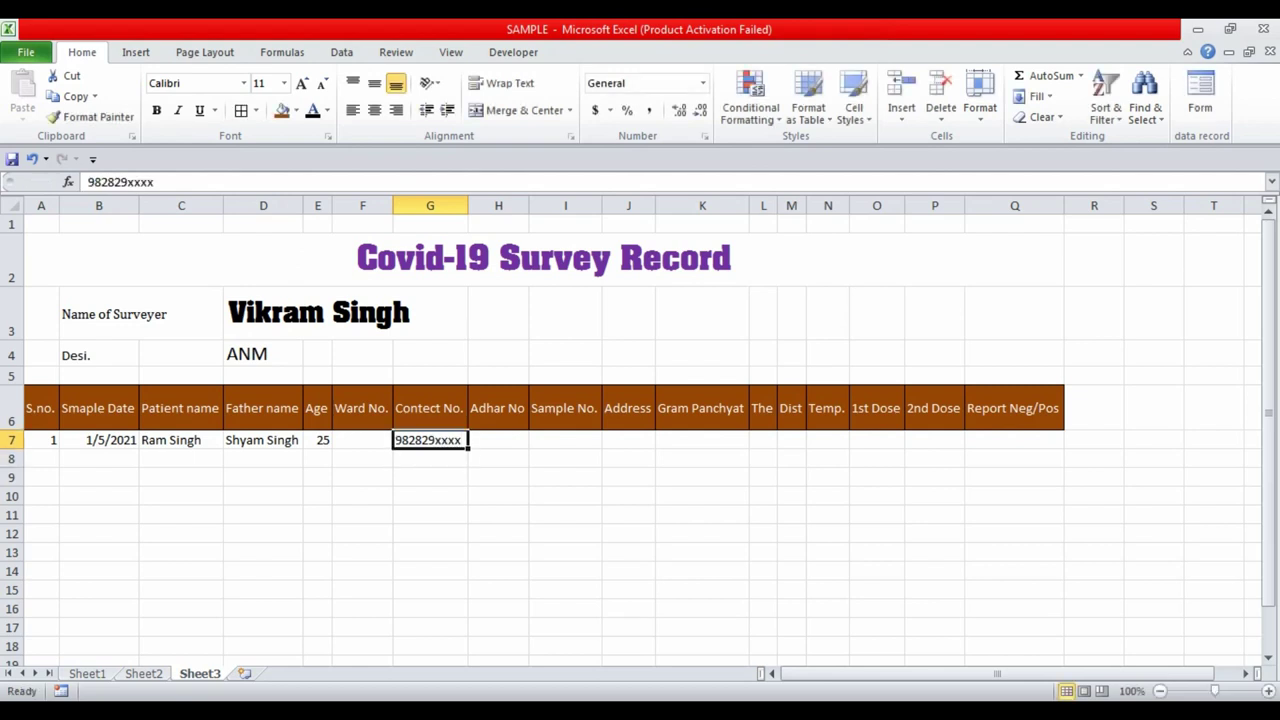
Widen the Adhar No column H to fit long numbers.
left_click(498, 440)
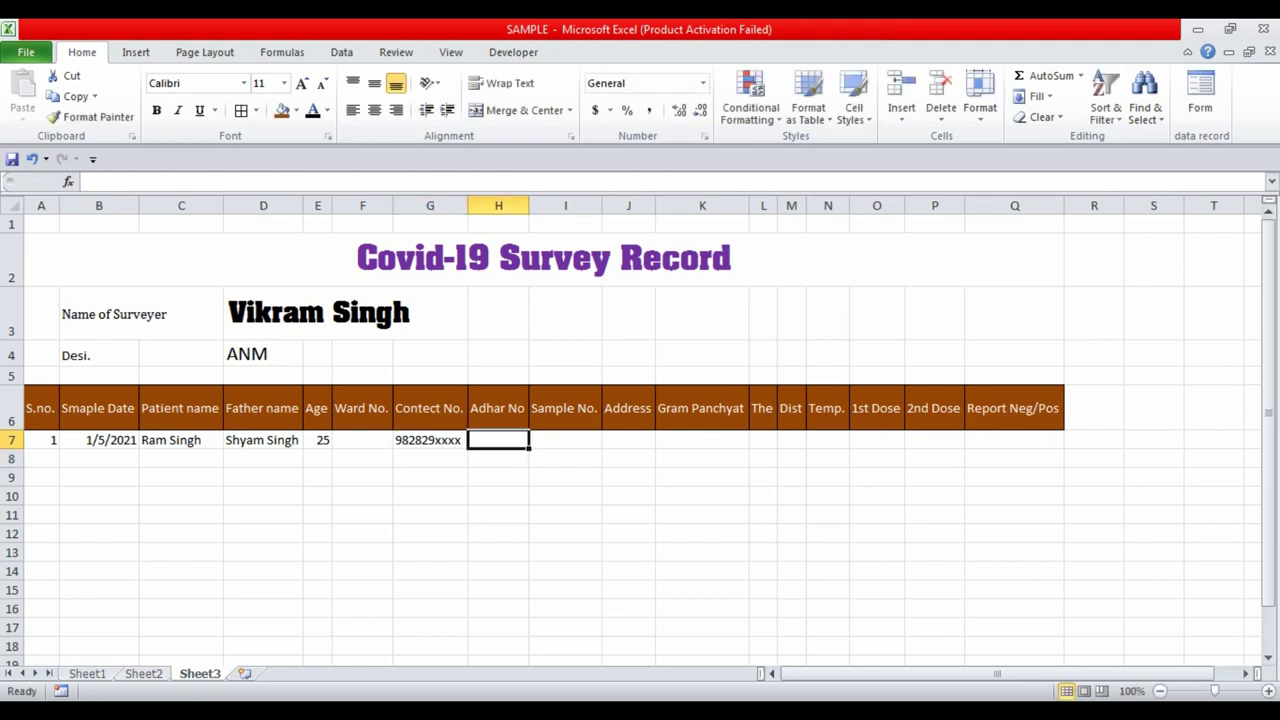
left_click_drag(529, 205, 591, 205)
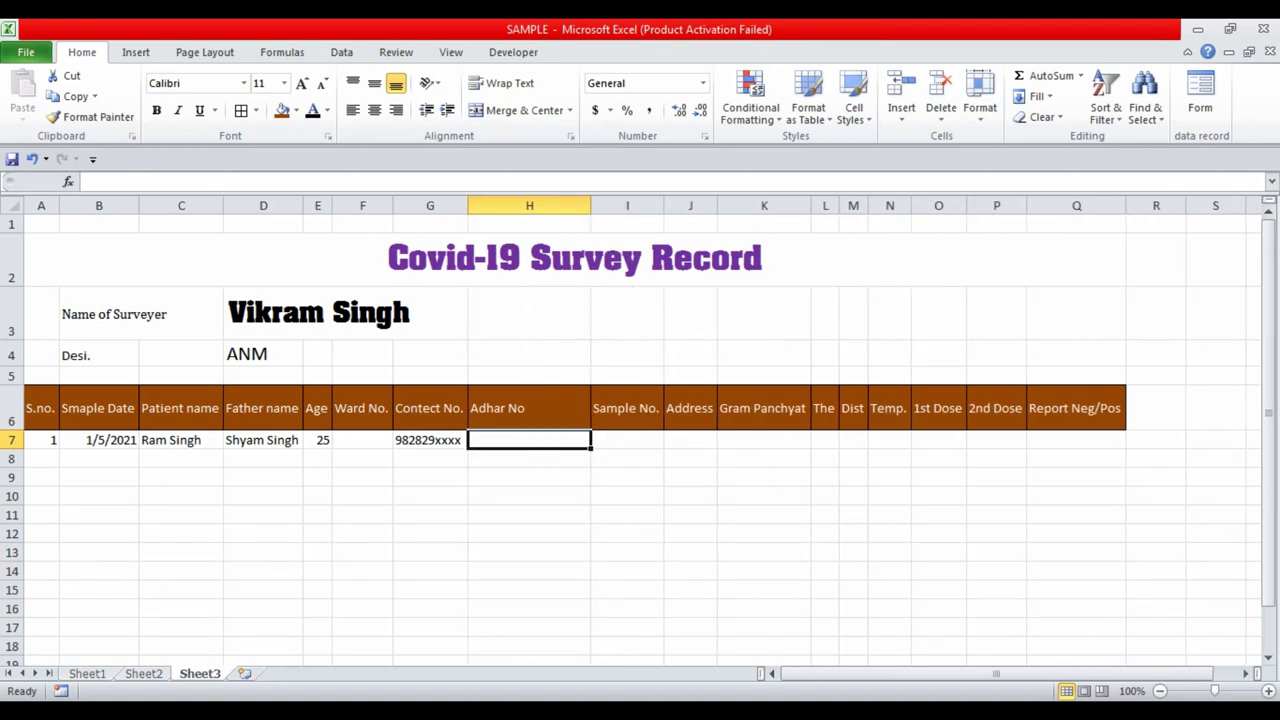
key("alt+Tab")
key("alt+Tab")
Enter the patient's 12-digit Aadhaar number in H7, where it displays in scientific notation.
type("1234")
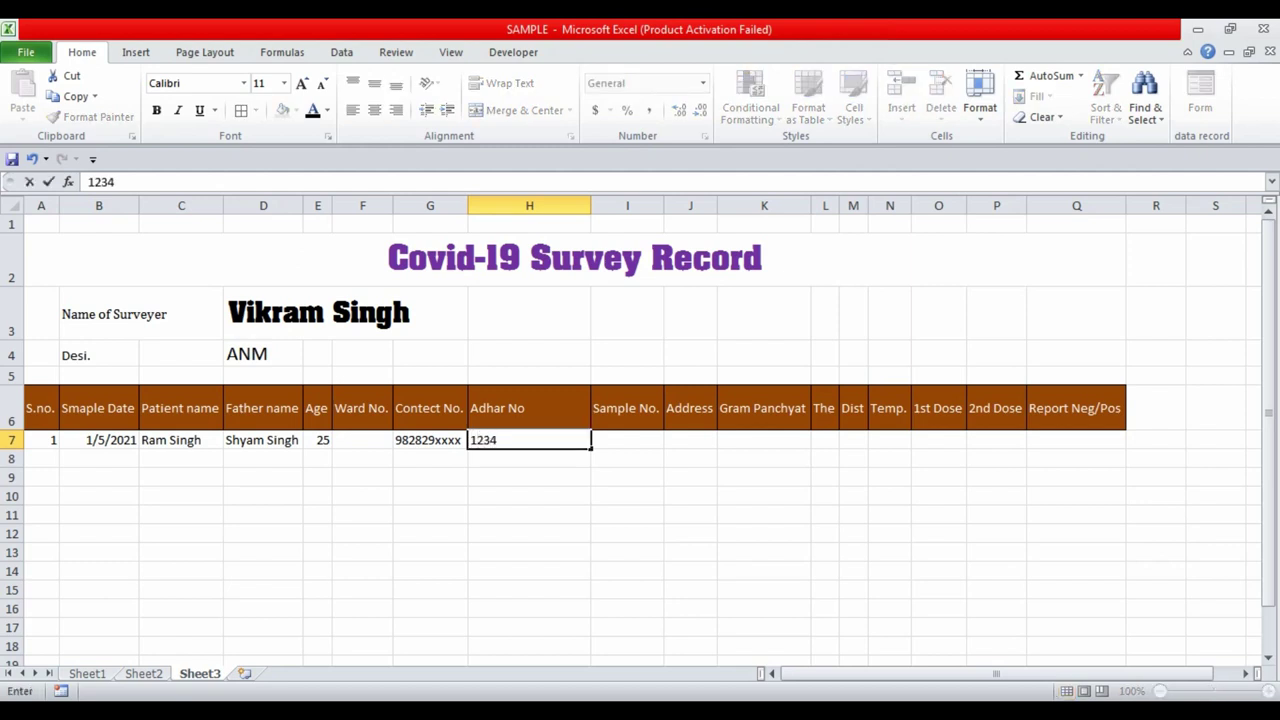
type("1234123")
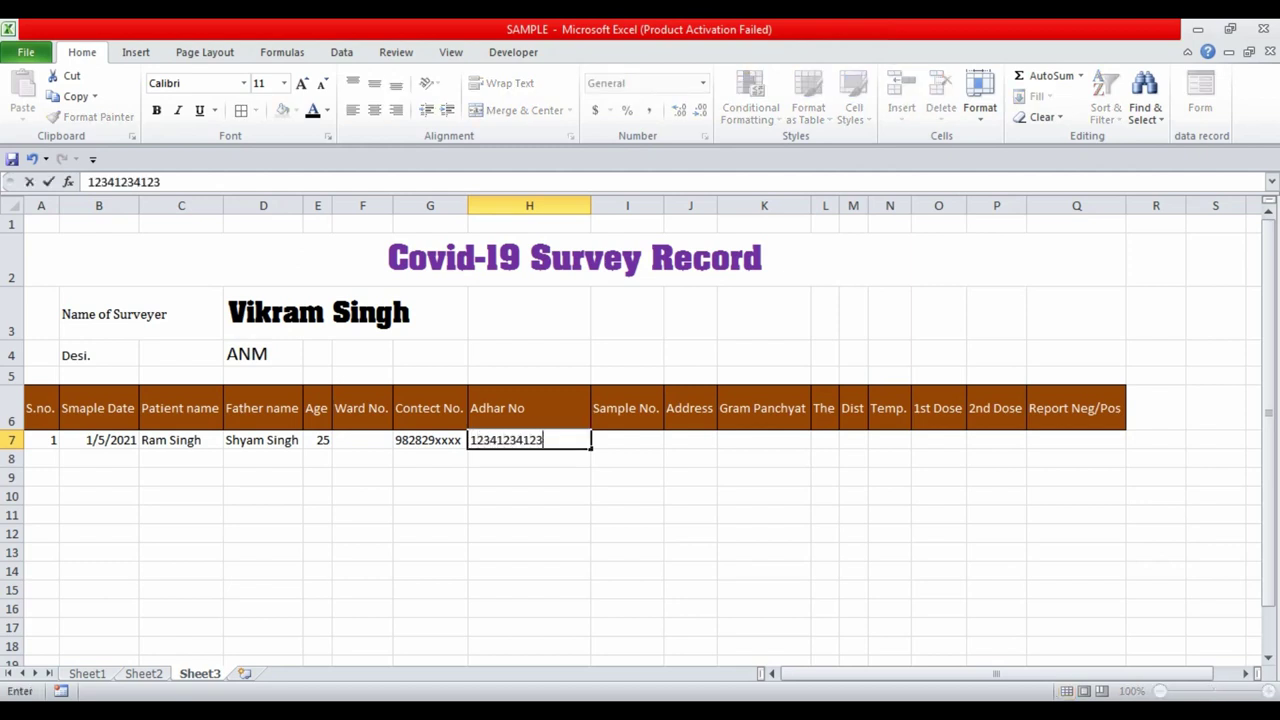
type("4")
key("Return")
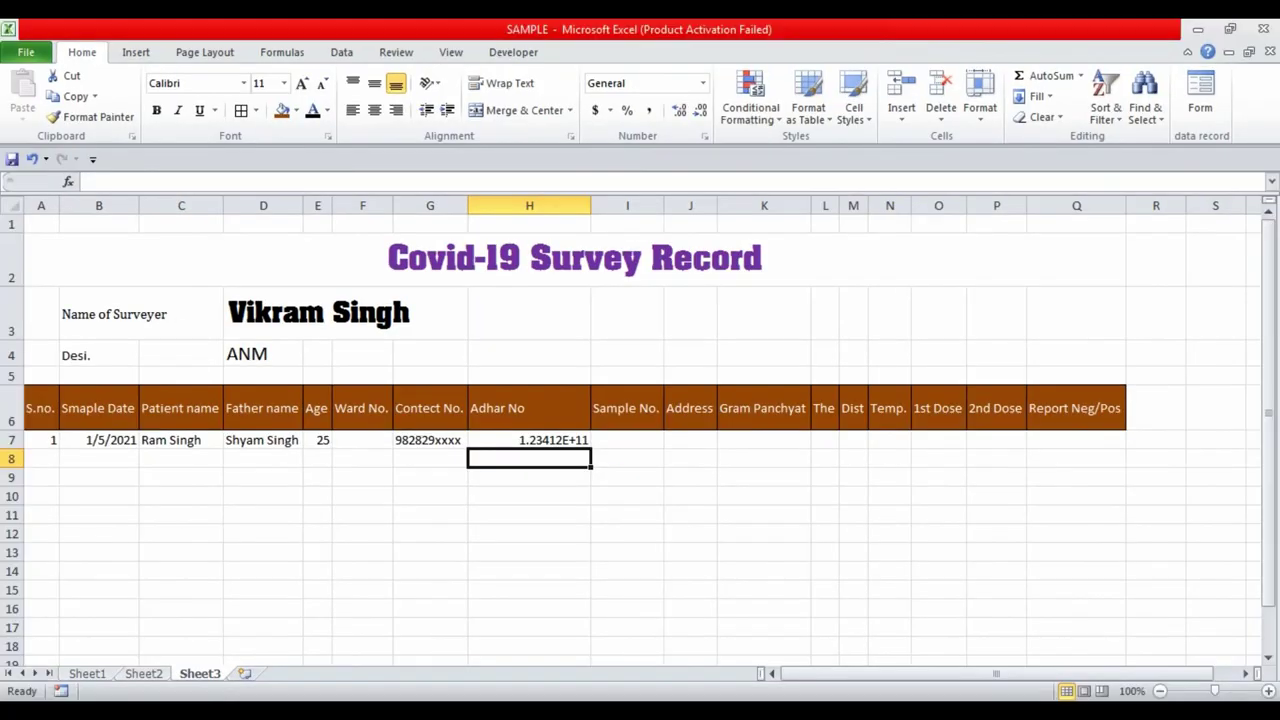
left_click(529, 440)
type("1")
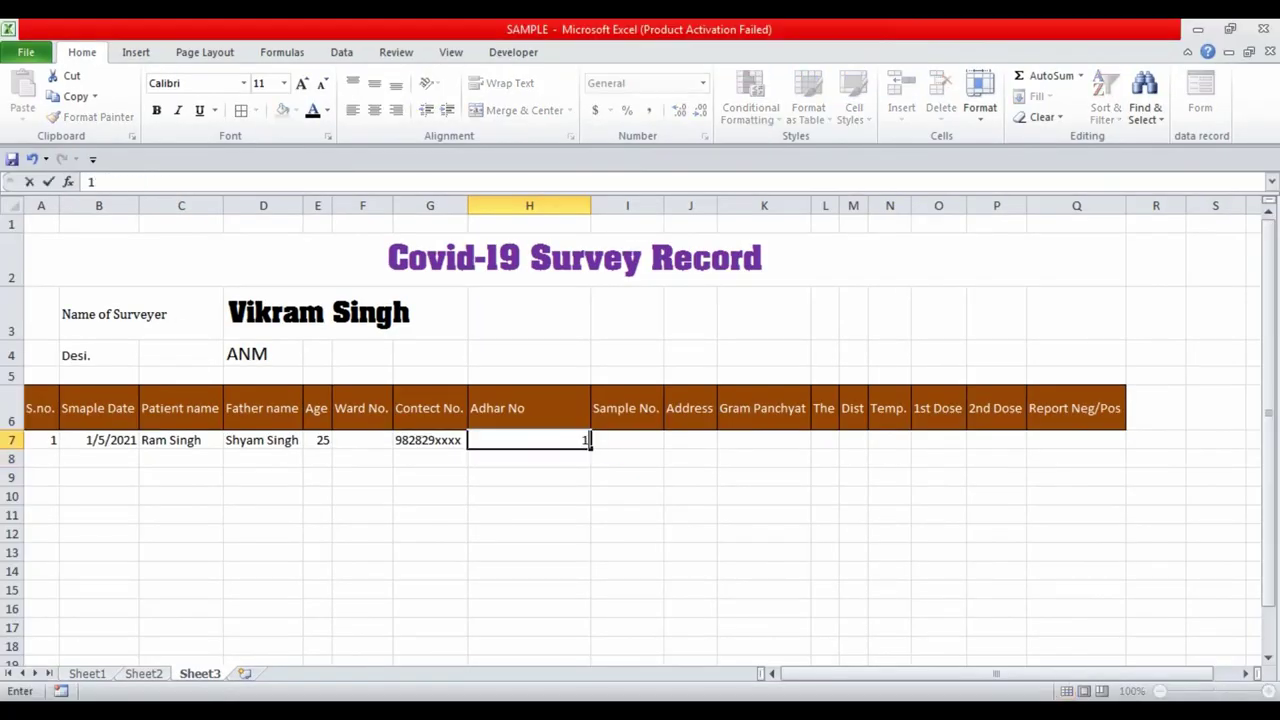
type("234123")
type("41234")
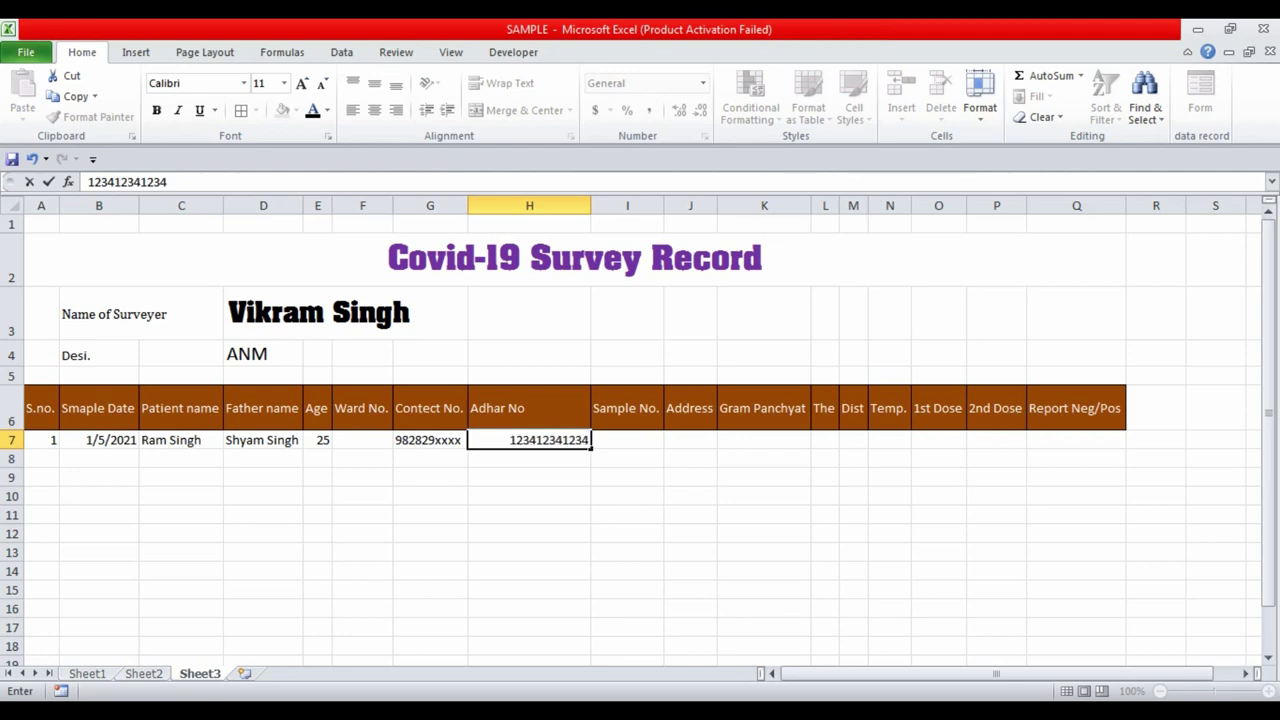
type("1")
key("Return")
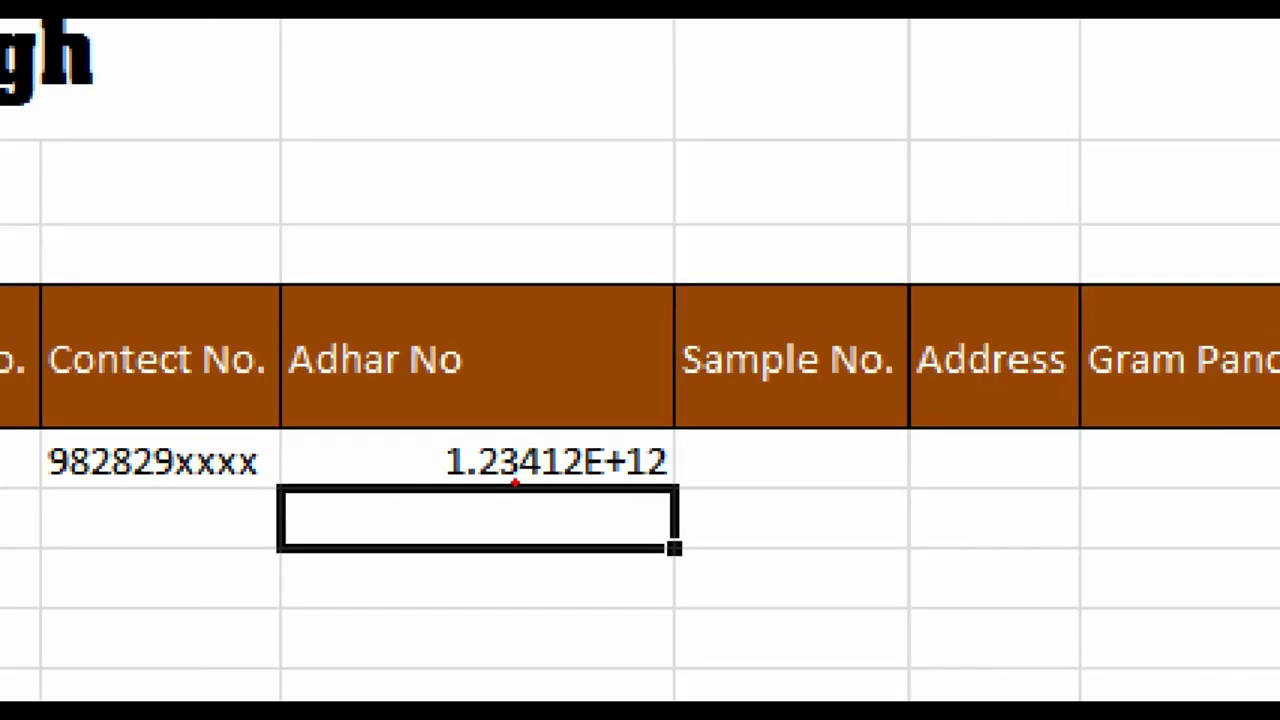
left_click(542, 446)
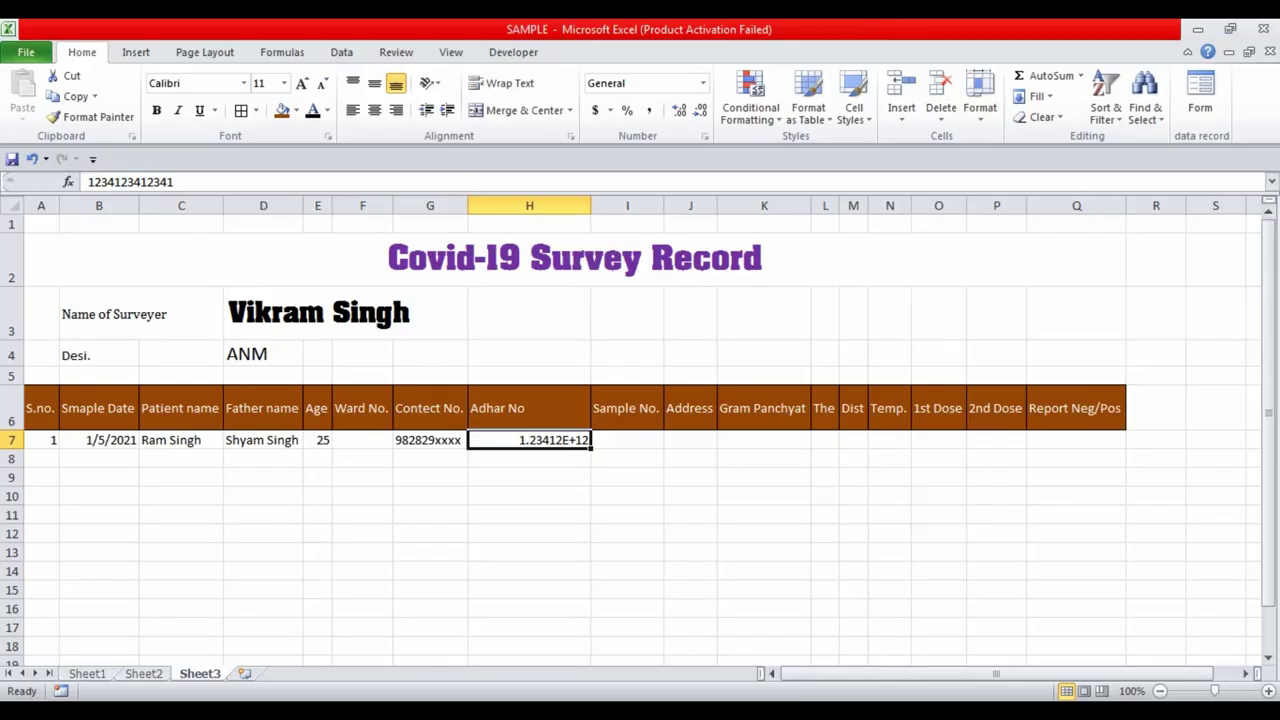
Retype the Aadhaar number in H7 as three space-separated four-digit groups.
type("1")
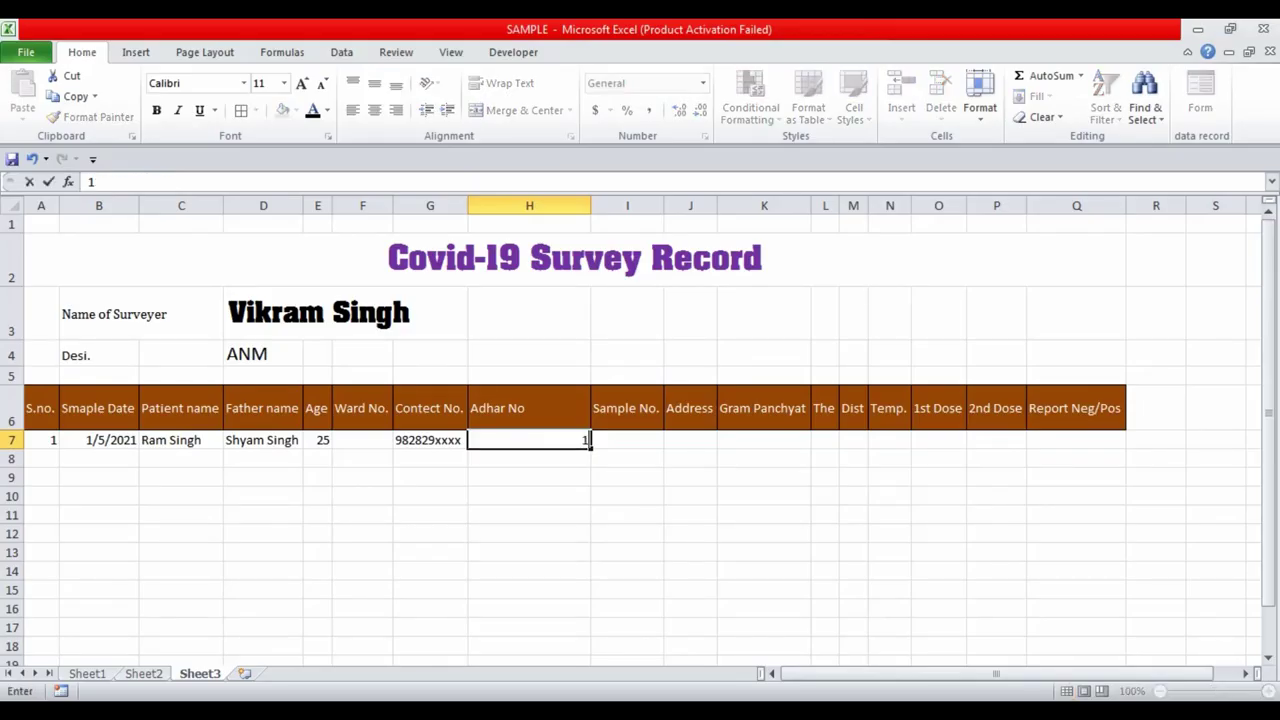
type("234")
type(" 123")
type("4 123")
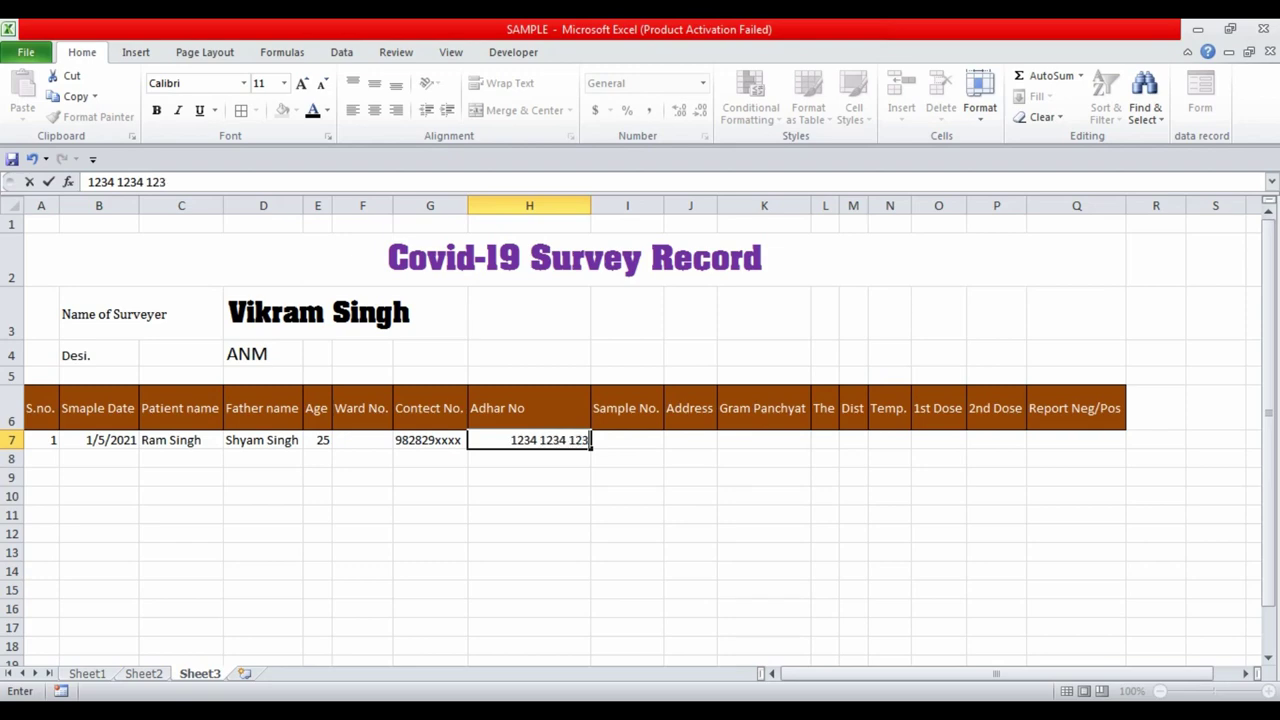
type("4")
key("Return")
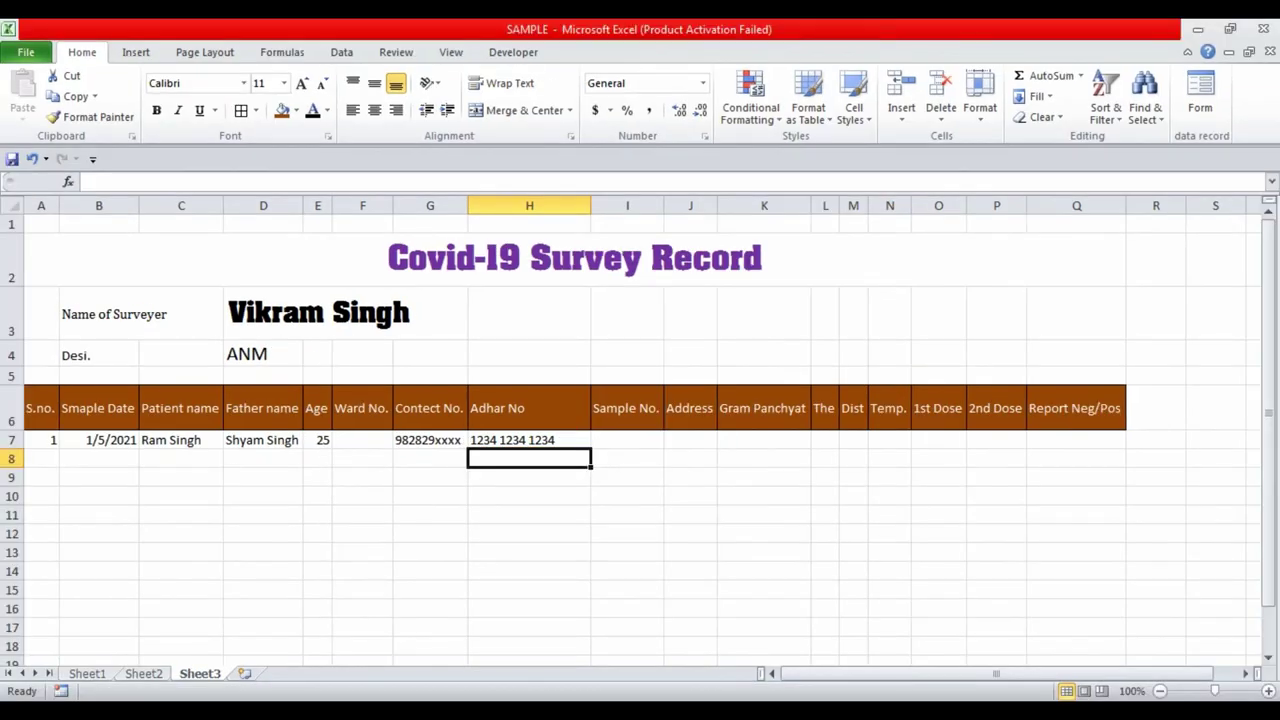
type("1")
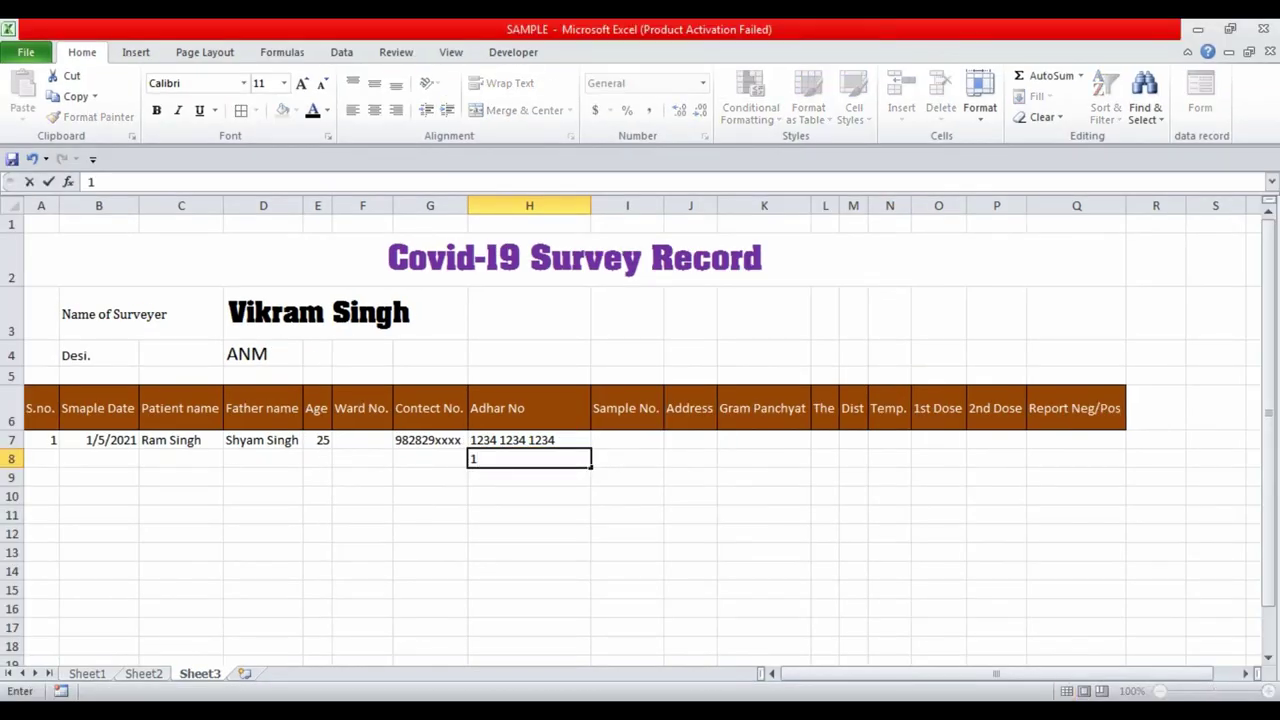
key("Escape")
key("Up")
scroll(640, 430, "down", 1)
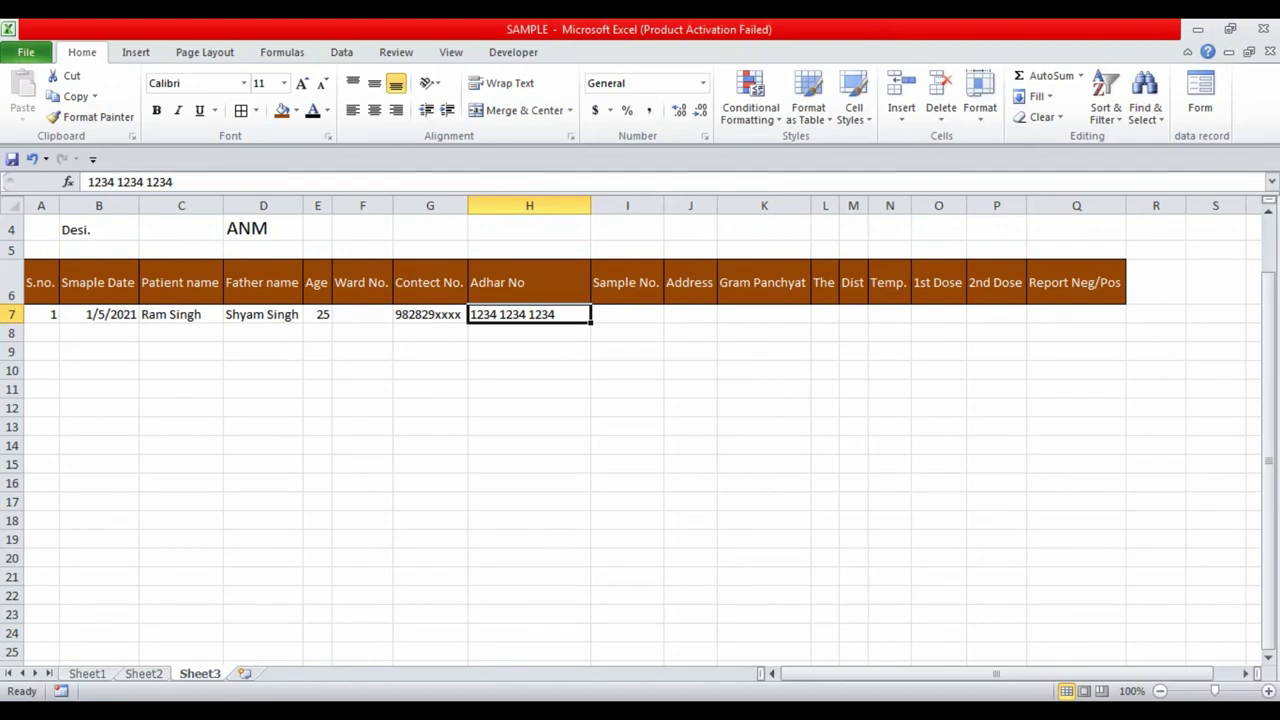
Apply Number format with 0 decimal places to the entire Adhar No column H.
left_click(529, 205)
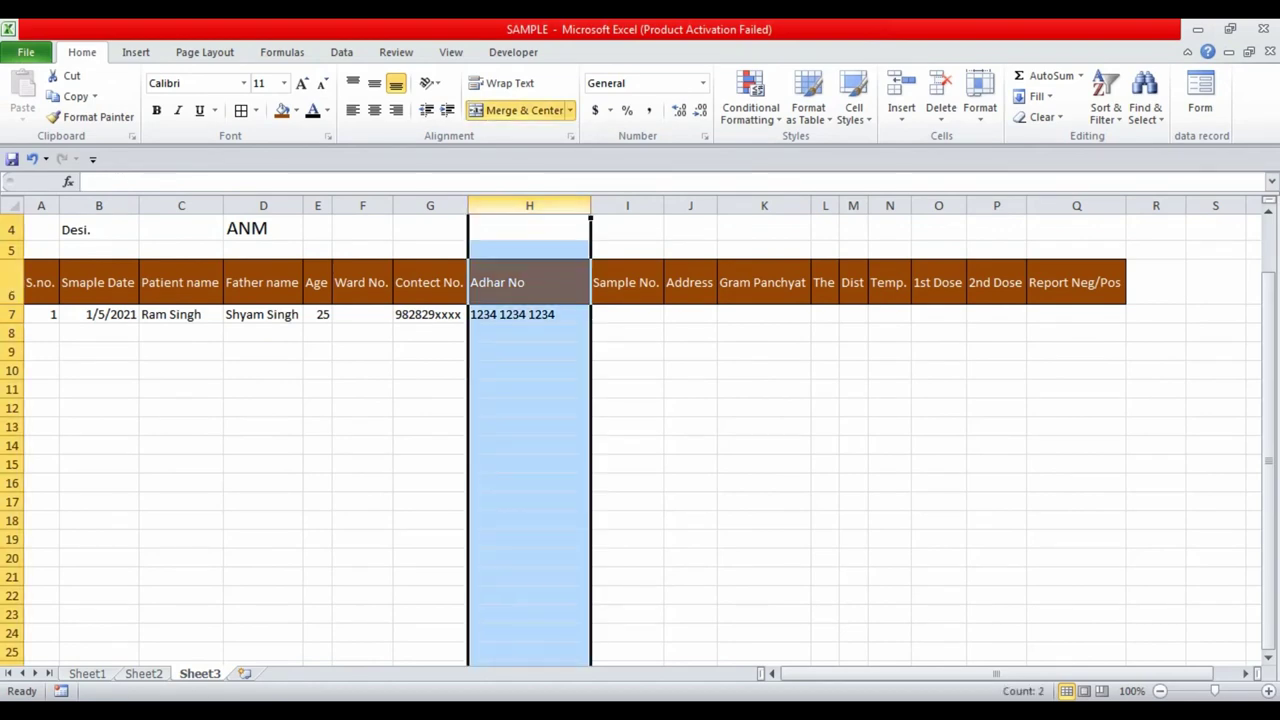
right_click(524, 375)
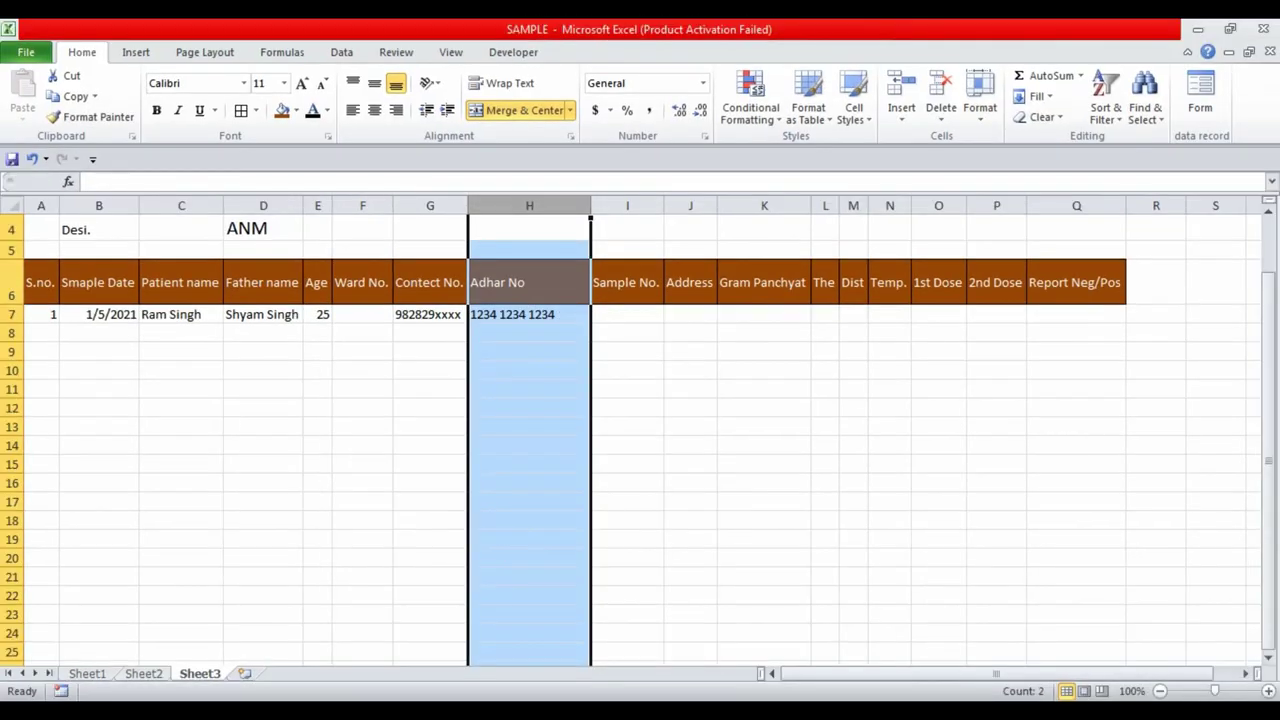
right_click(540, 392)
left_click(604, 580)
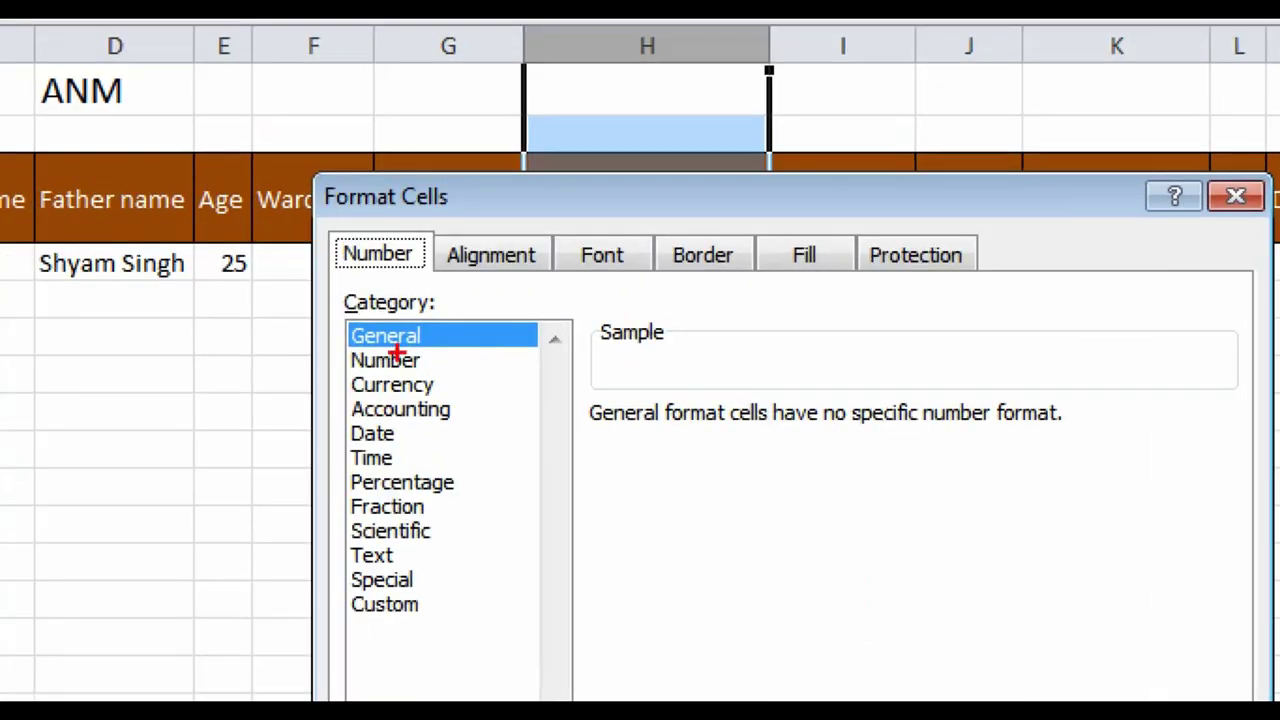
left_click_drag(359, 351, 456, 372)
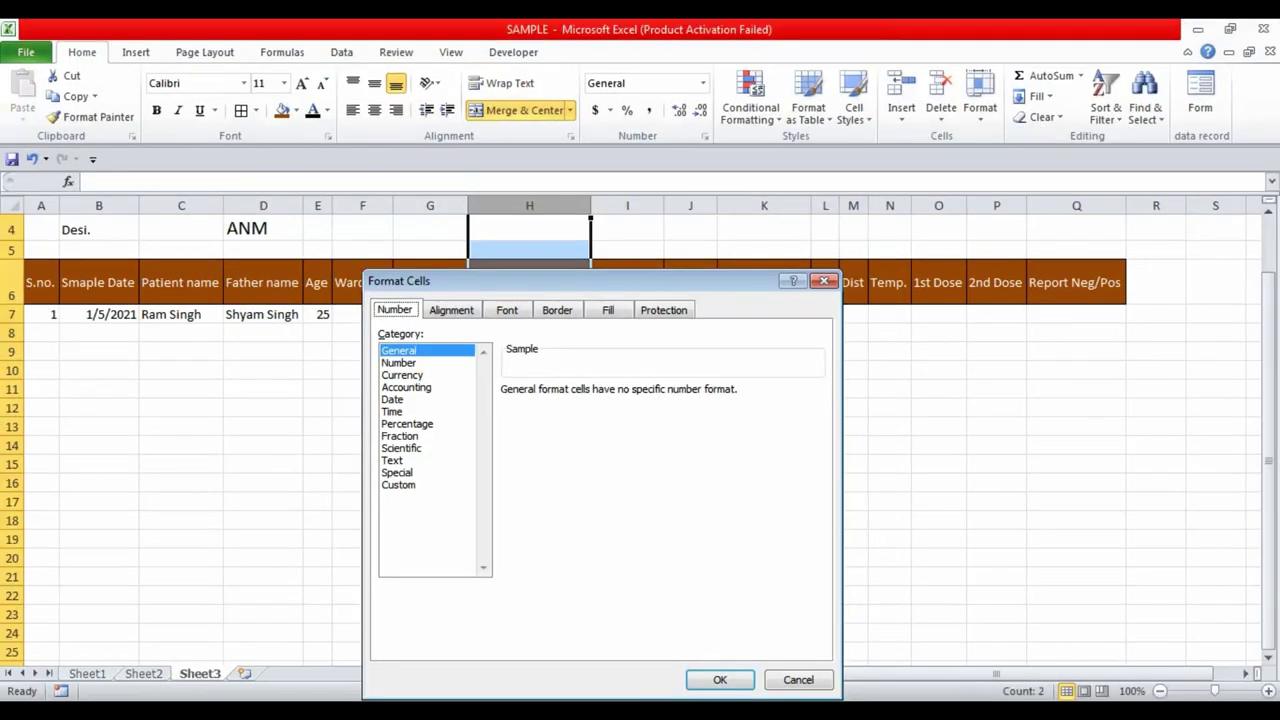
left_click(399, 362)
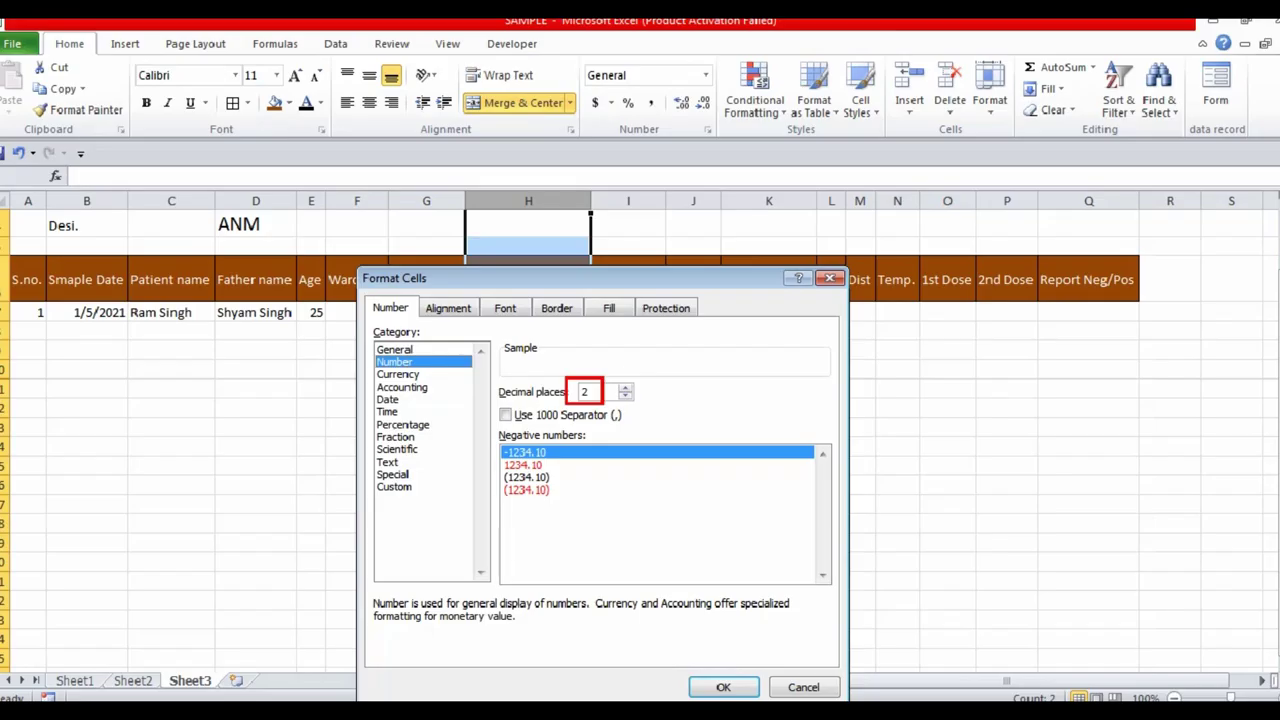
key("BackSpace")
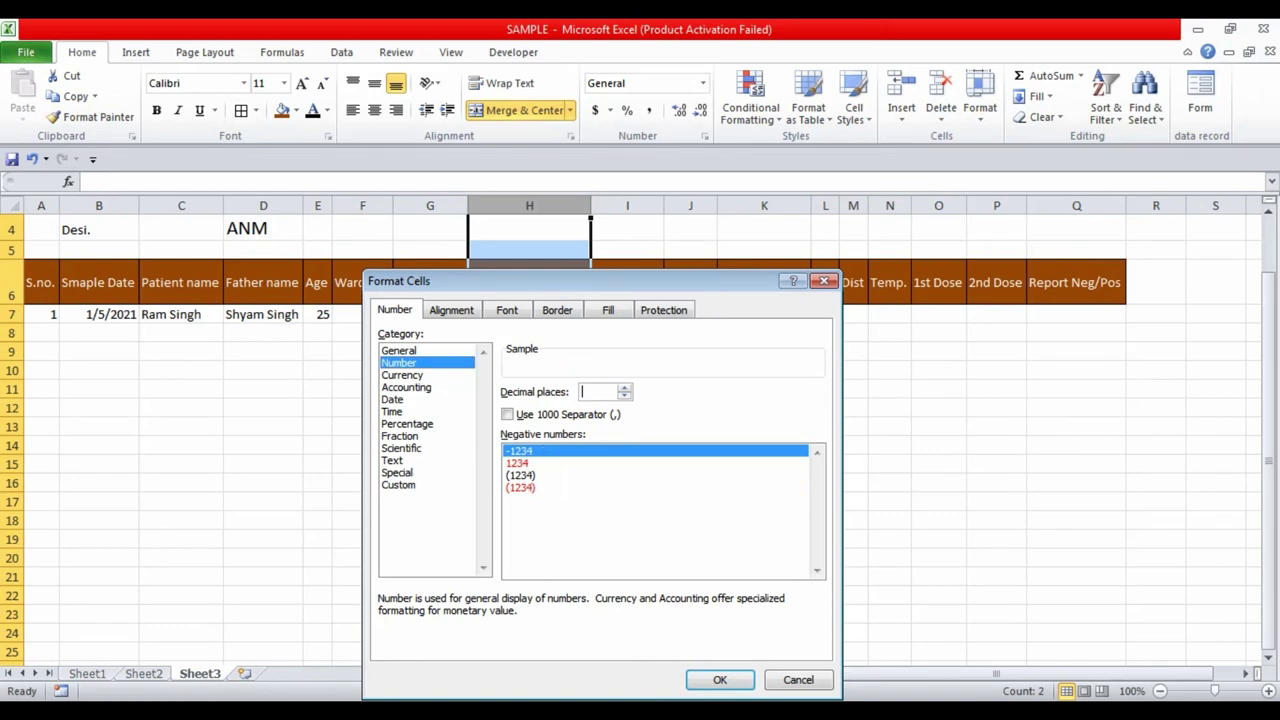
type("0")
key("Return")
left_click(764, 501)
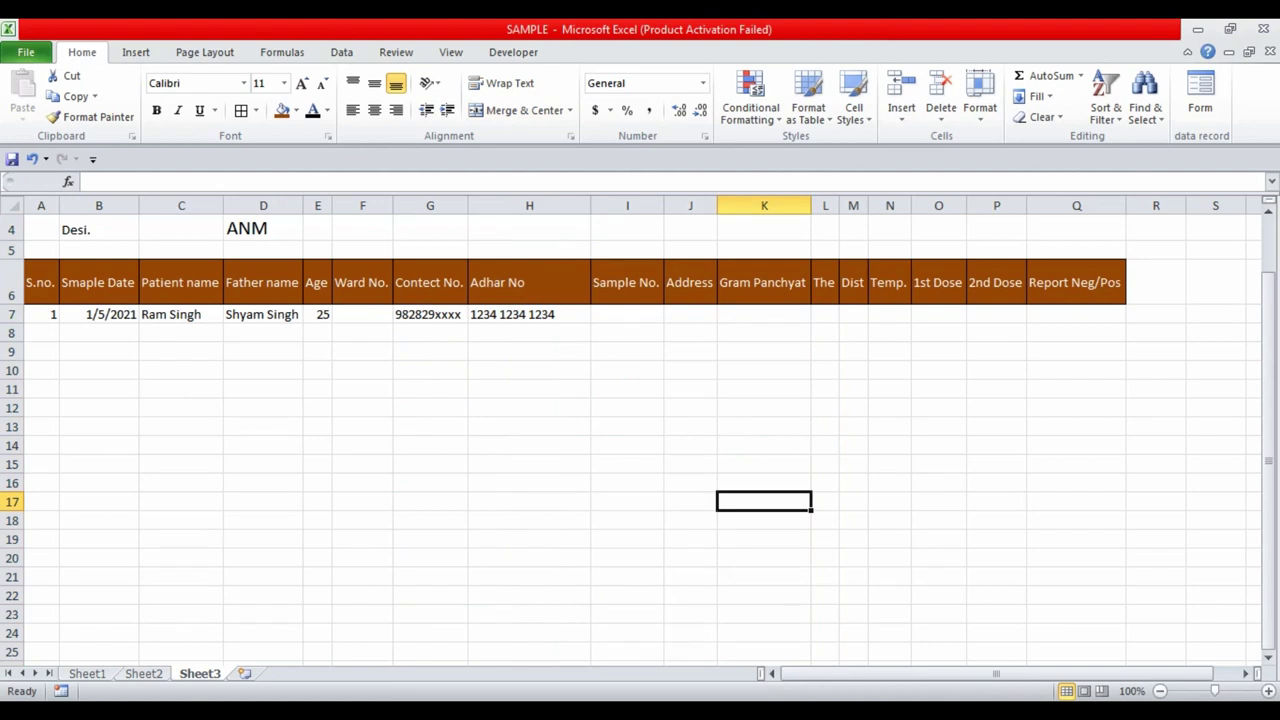
left_click(529, 314)
type("1234")
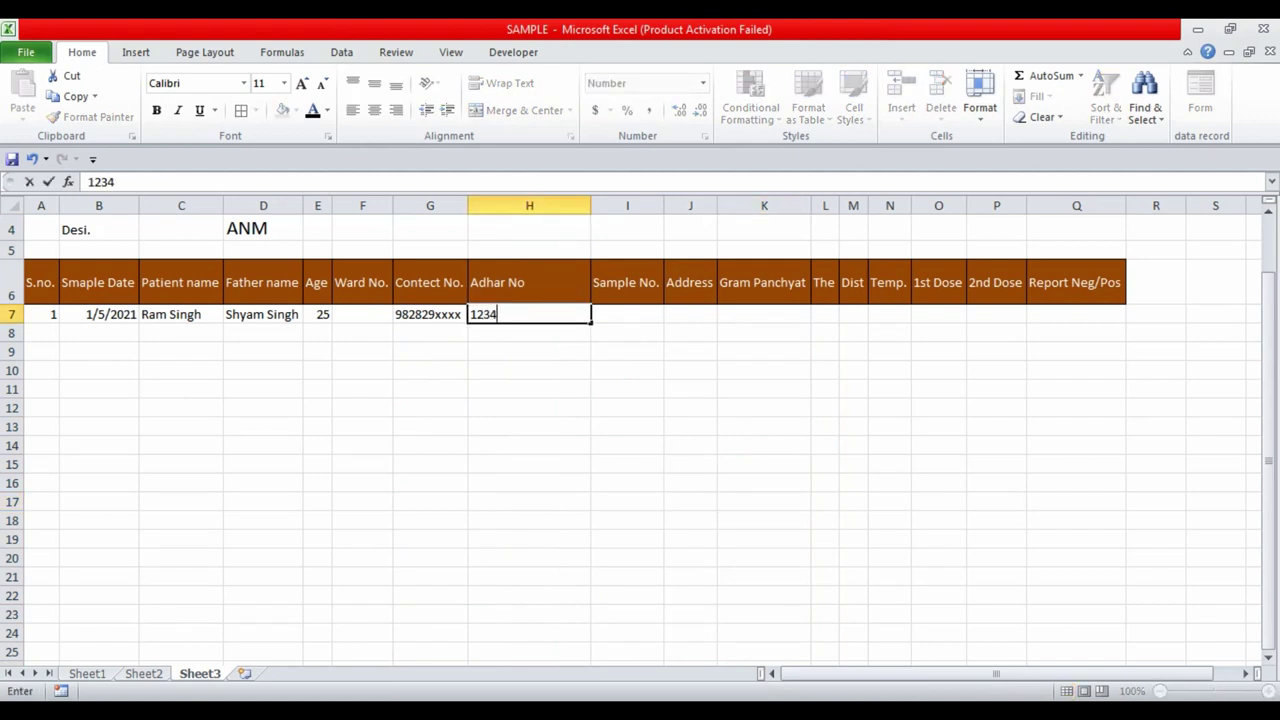
type("12341234123")
key("Return")
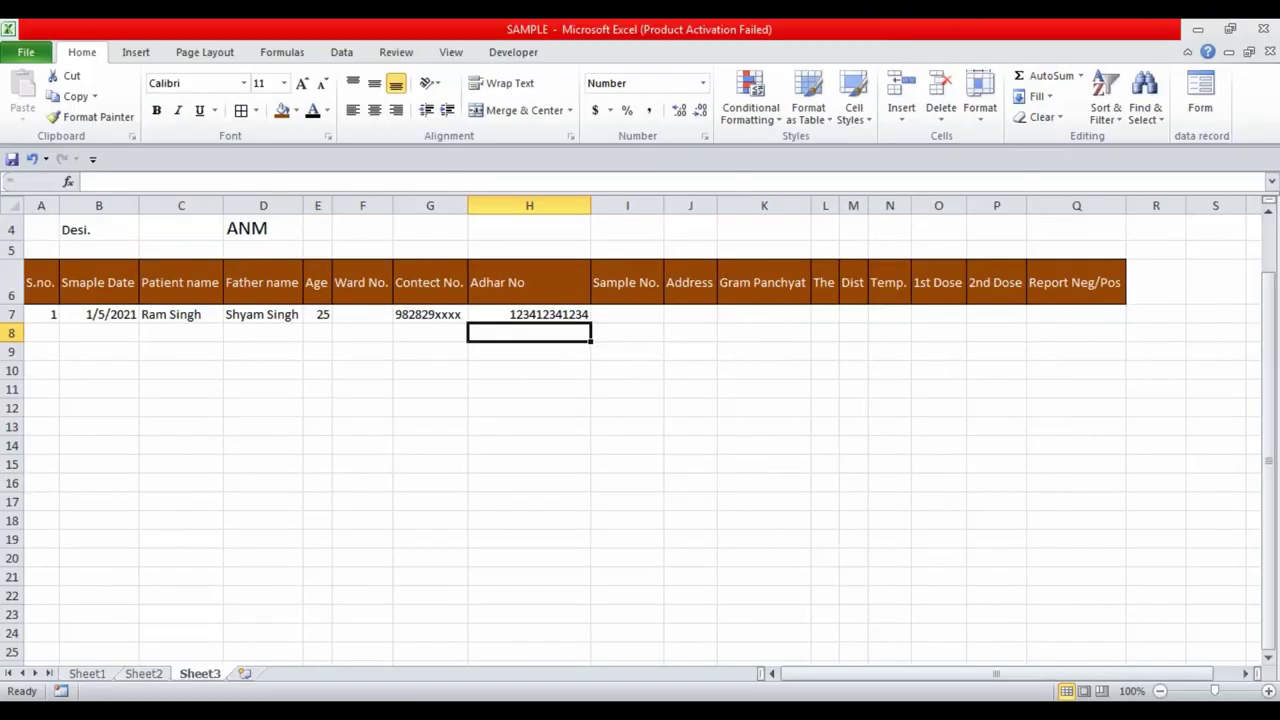
left_click(529, 350)
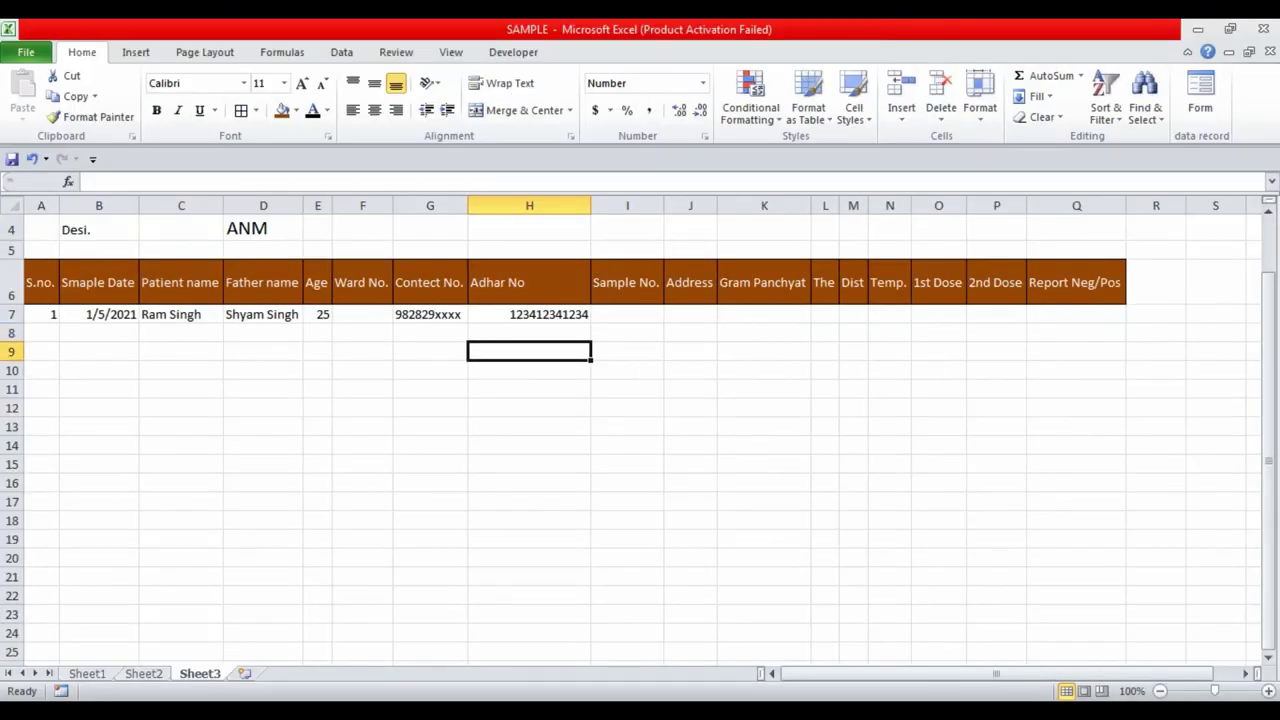
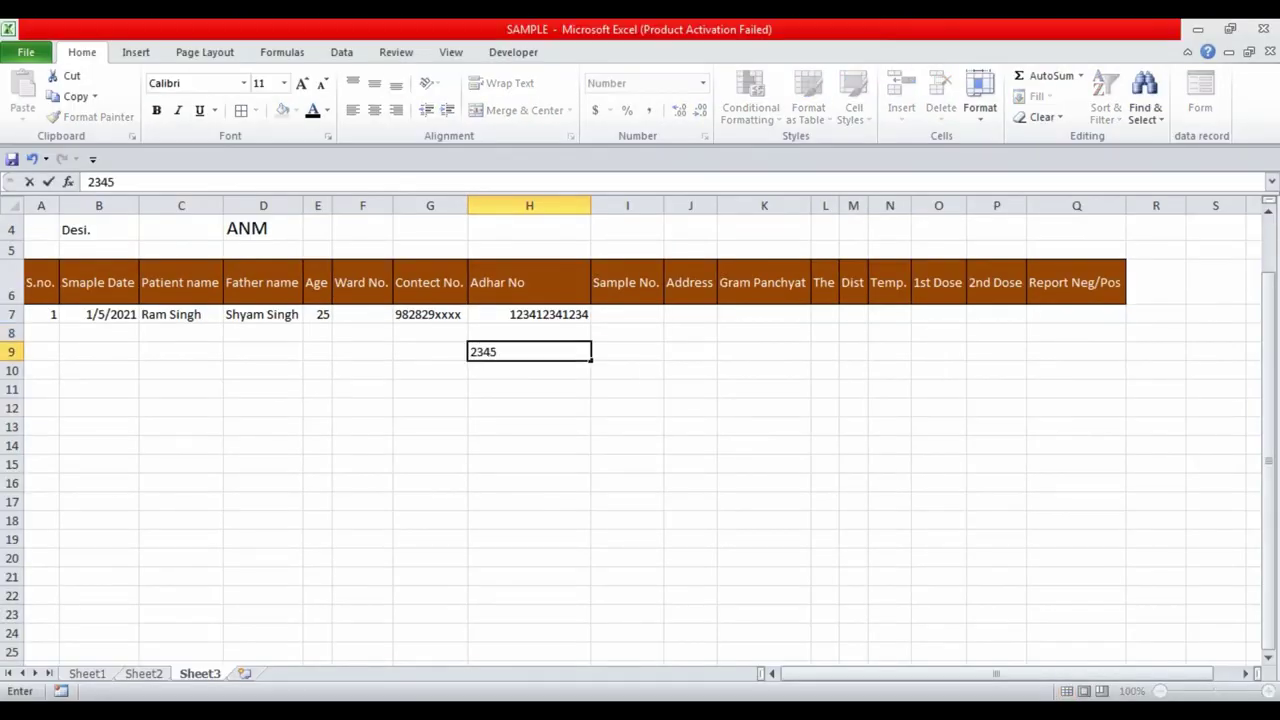
key("Return")
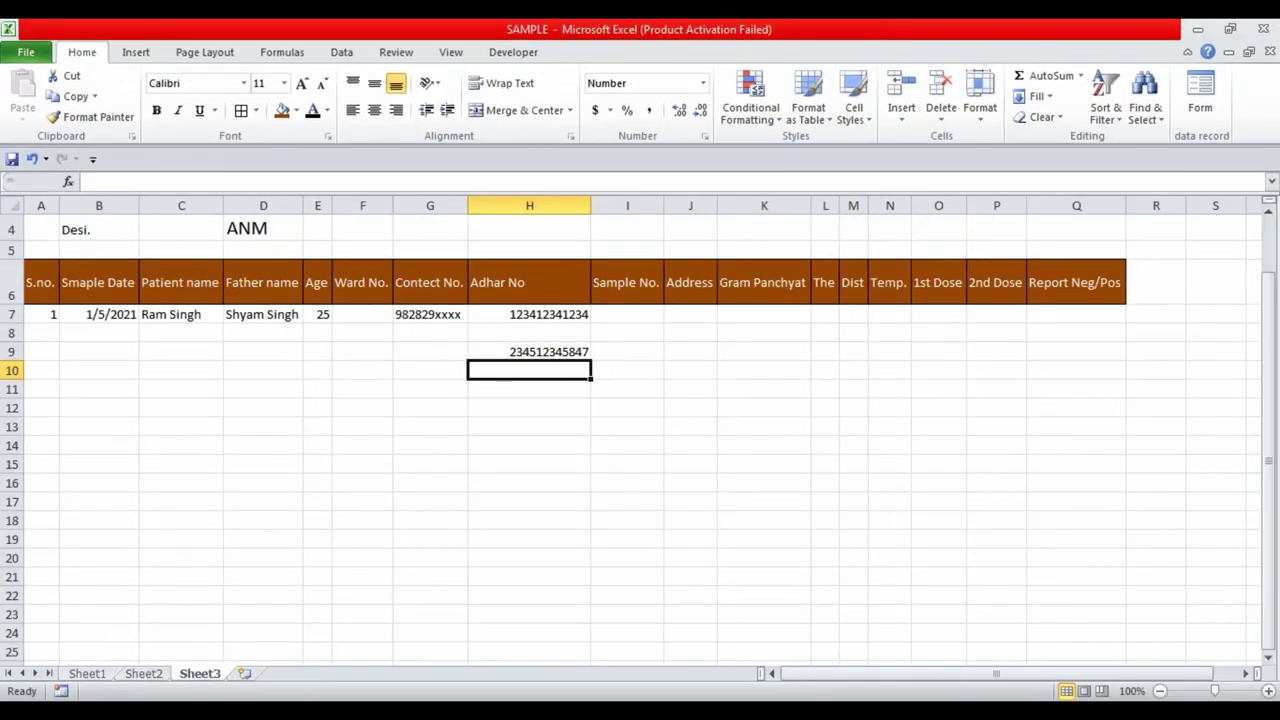
left_click(551, 351)
key("Delete")
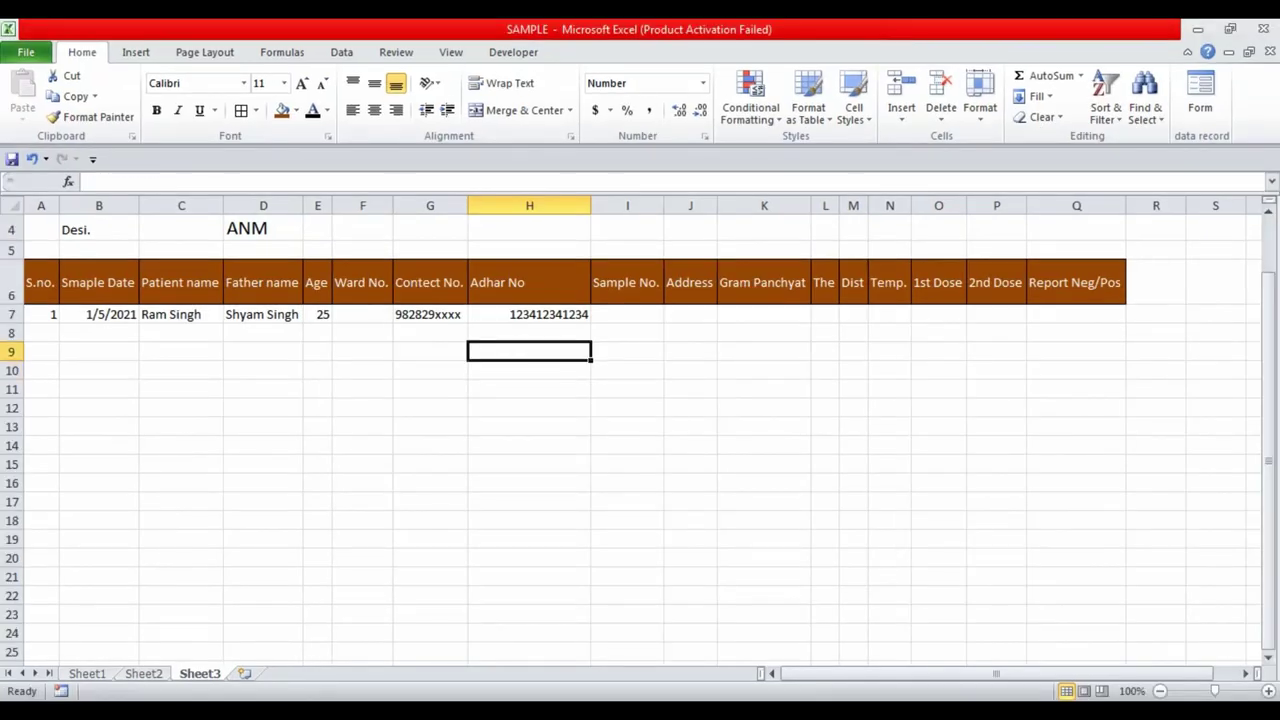
left_click(627, 314)
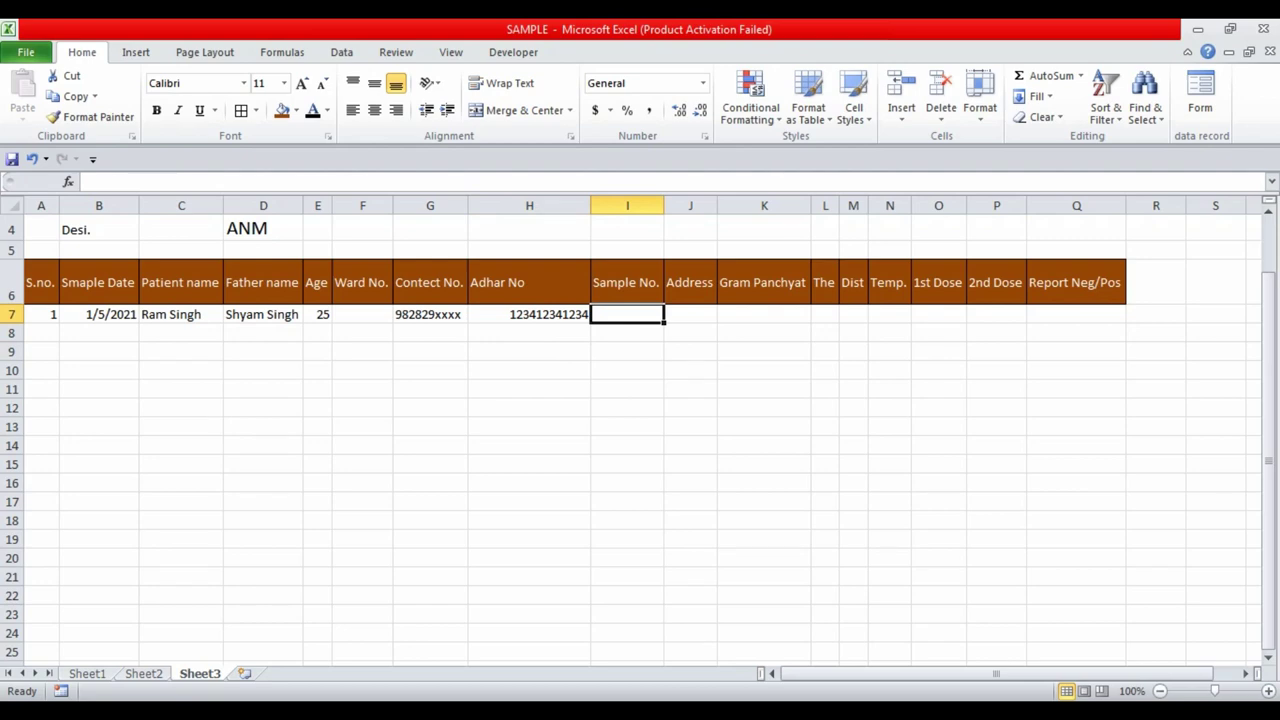
Enter sample number 'se 001' in I7 and address '5 blm' in J7.
type("se 001")
key("Return")
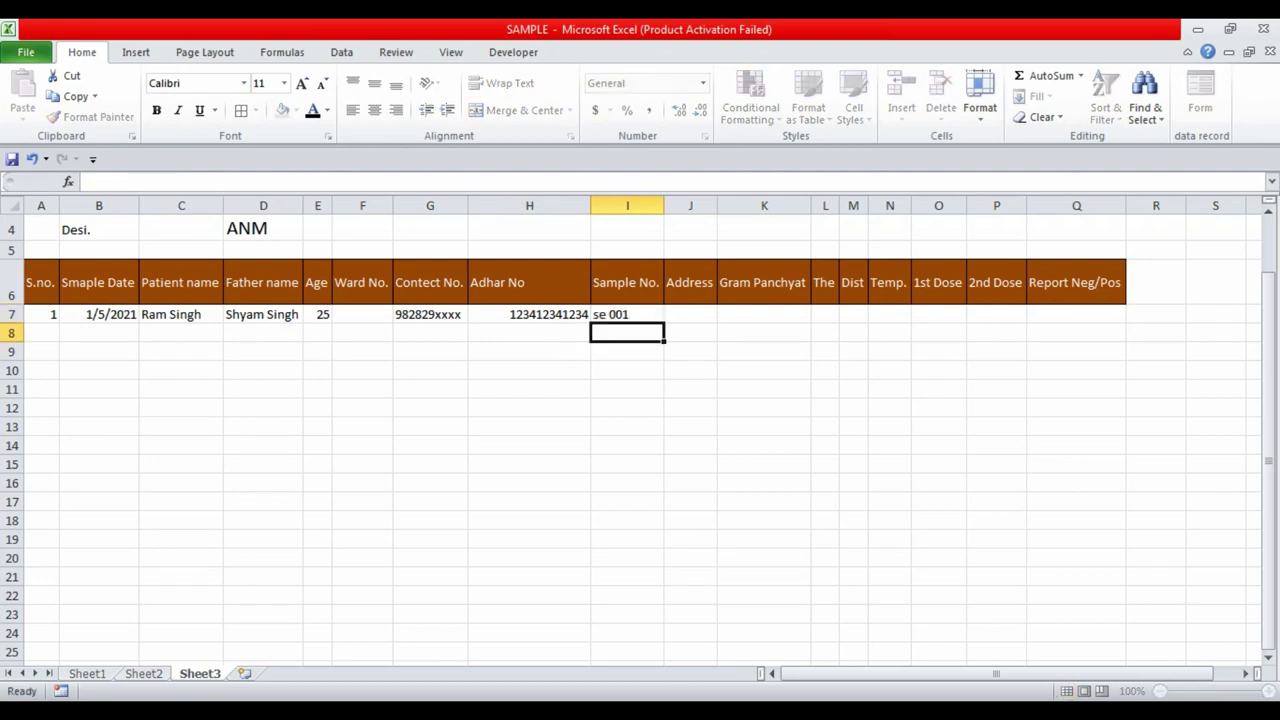
left_click(627, 314)
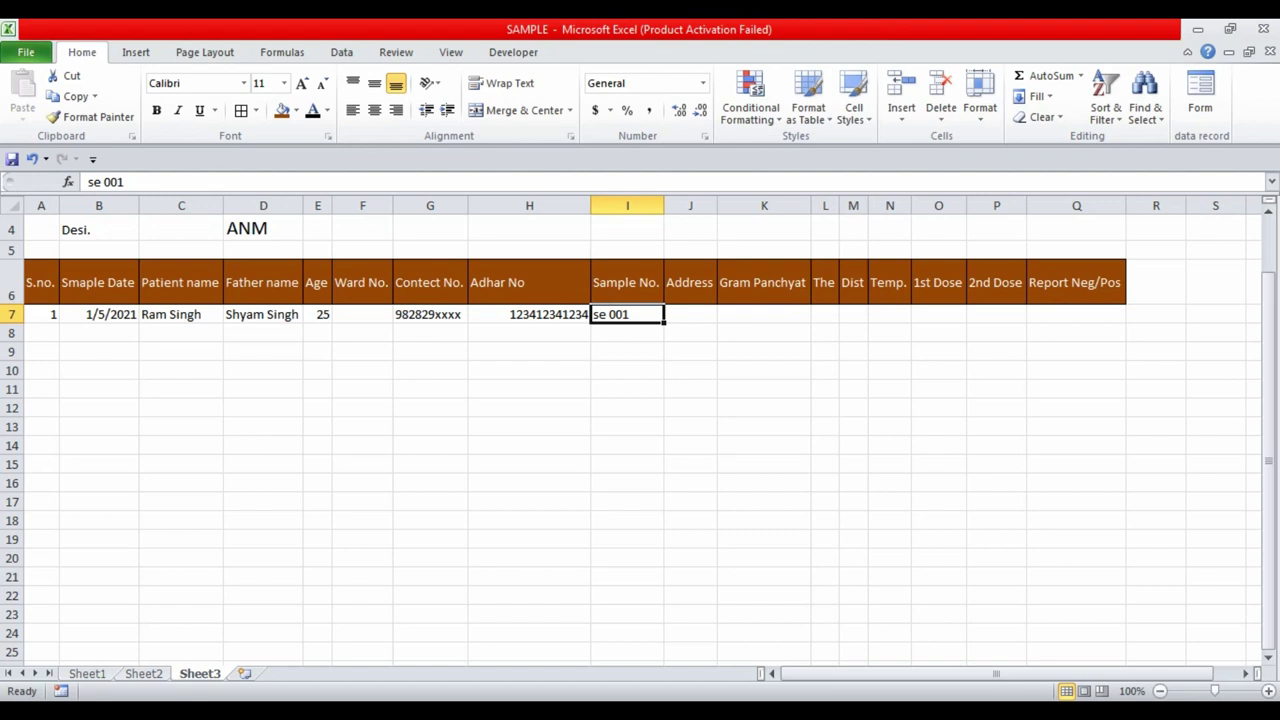
left_click(690, 314)
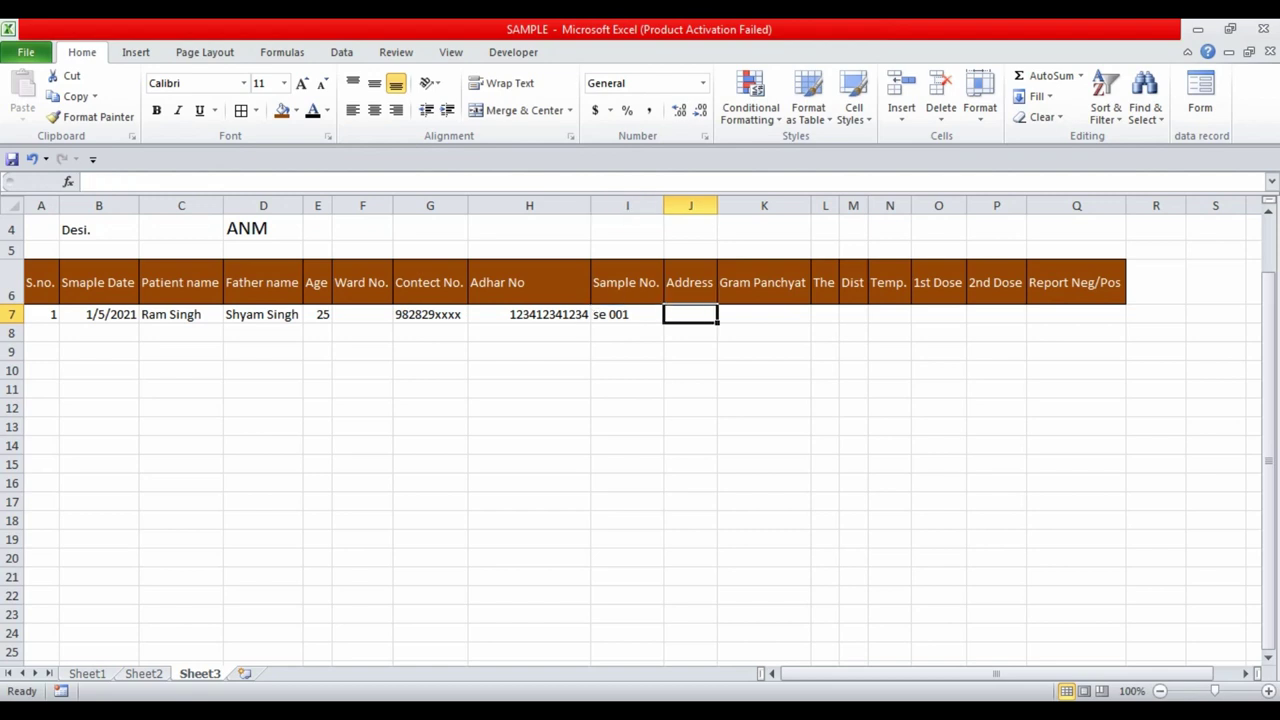
type("5 blm")
key("Return")
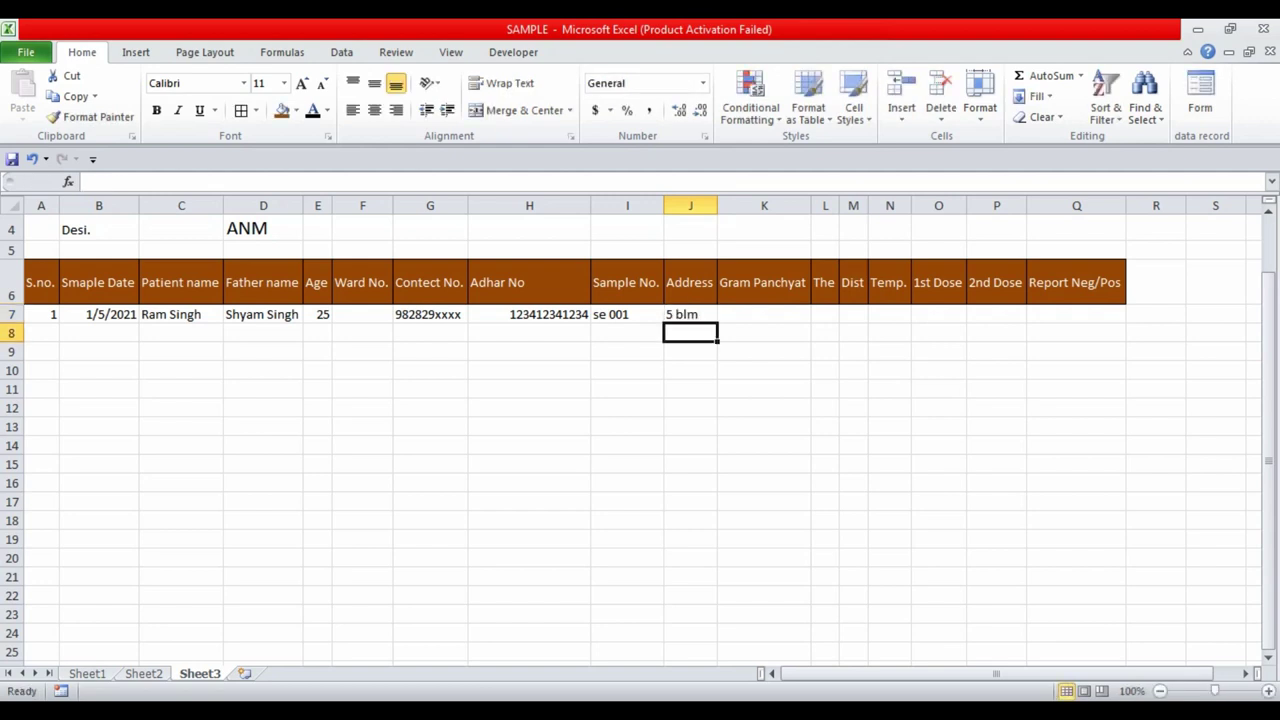
left_click(690, 314)
Fill K7 to M7 with gram panchayat 'Sri Vijaynagar', tehsil 'sbnr' and district 'SGNR'.
left_click(764, 314)
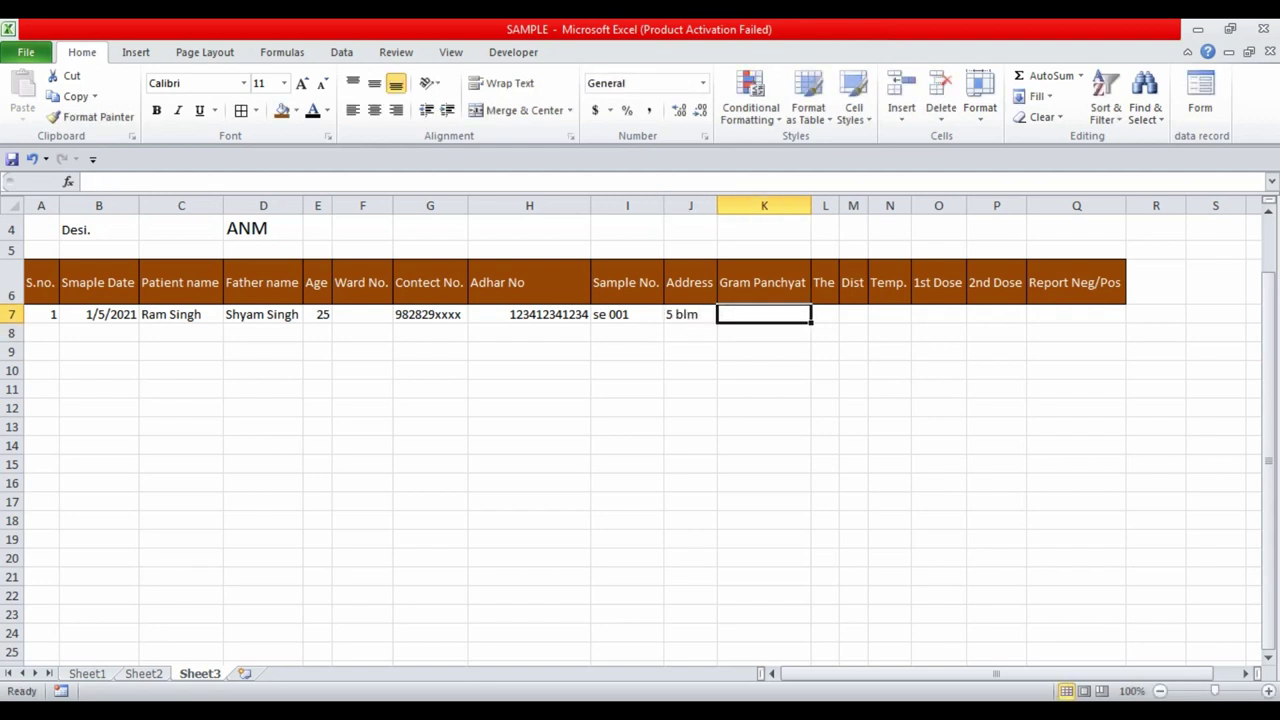
type("Sri V")
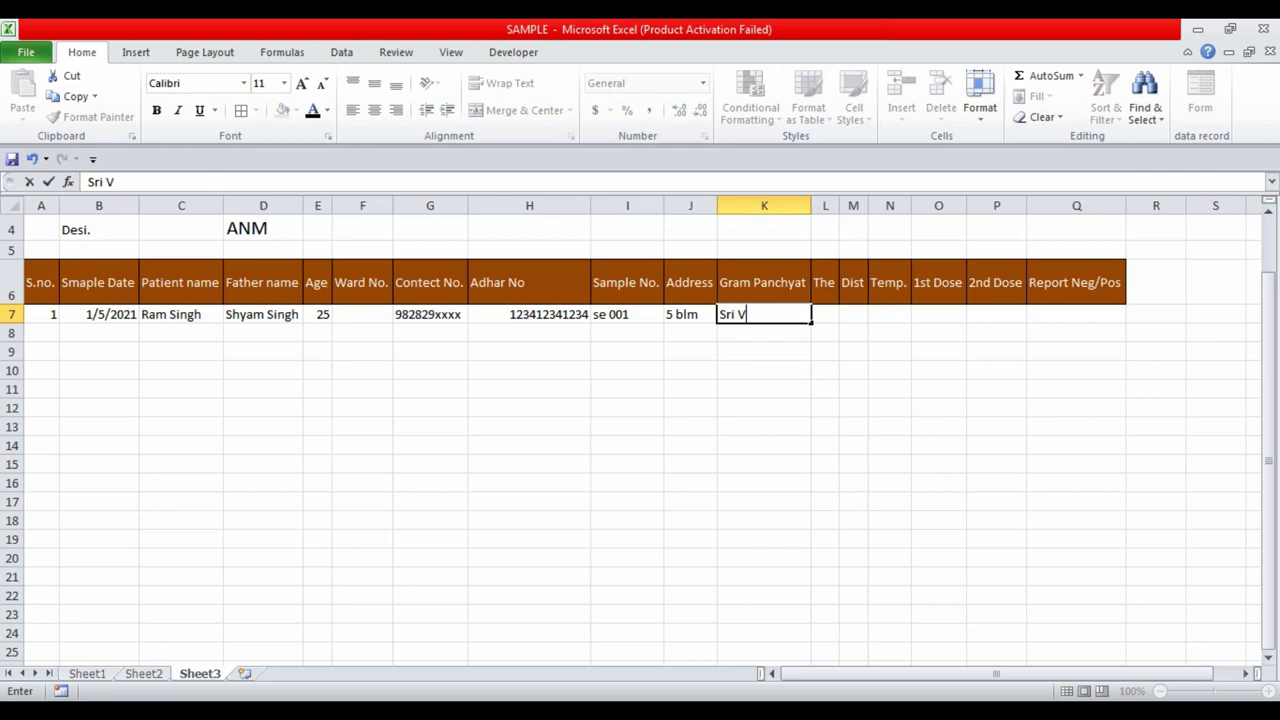
type("ijaynagar")
key("Tab")
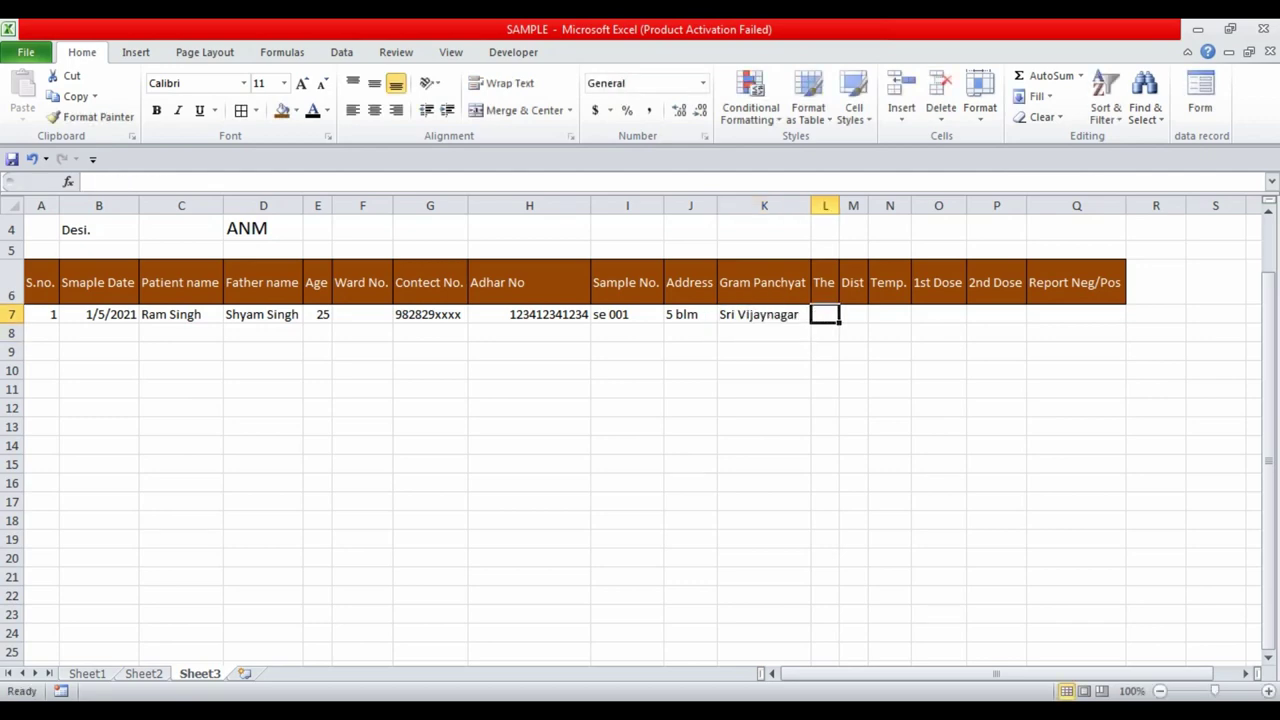
type("sbnr")
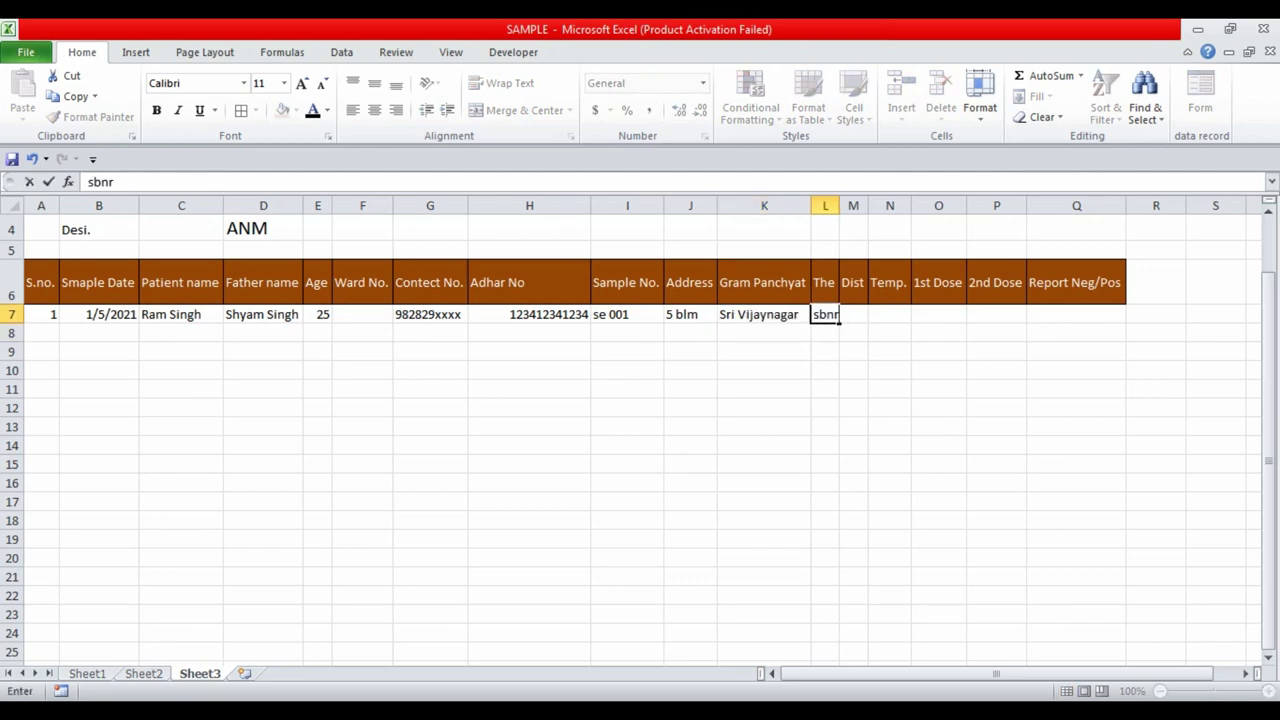
key("Tab")
type("s")
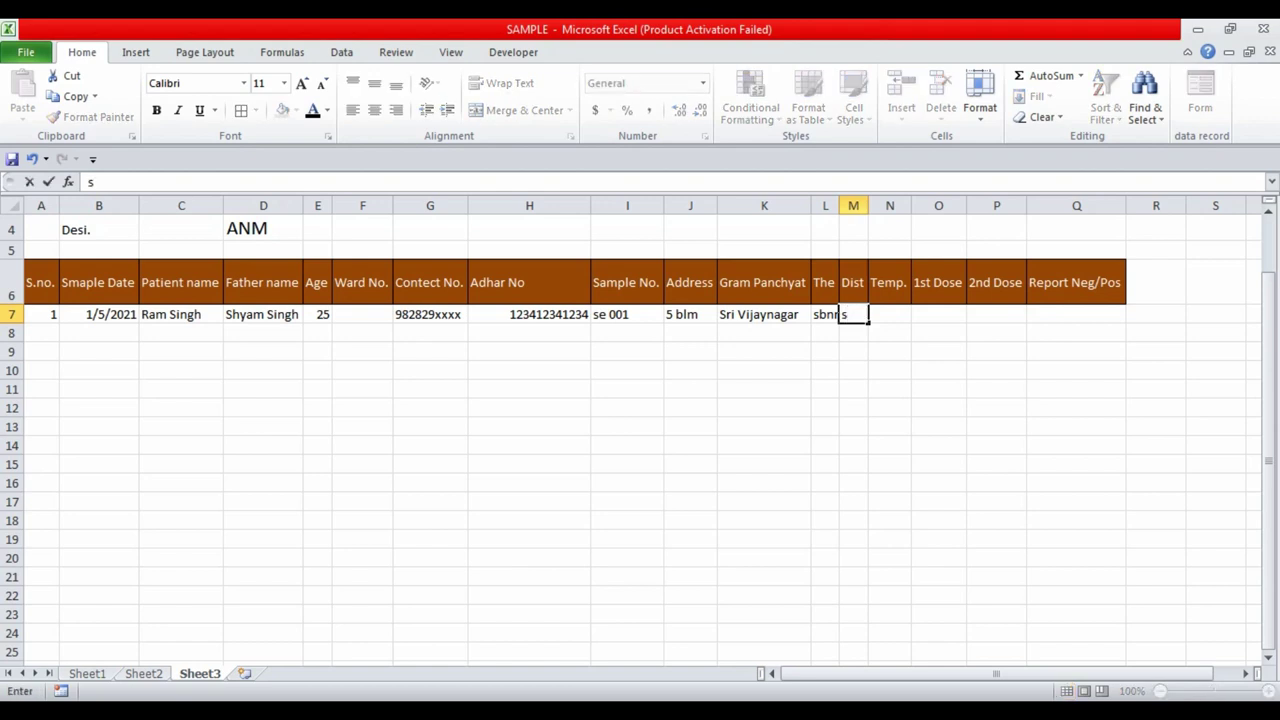
key("BackSpace")
type("SGN")
type("R")
key("Return")
left_click(853, 314)
Enter temperature 100 in N7 and a dash in both the 1st and 2nd Dose cells.
left_click(871, 314)
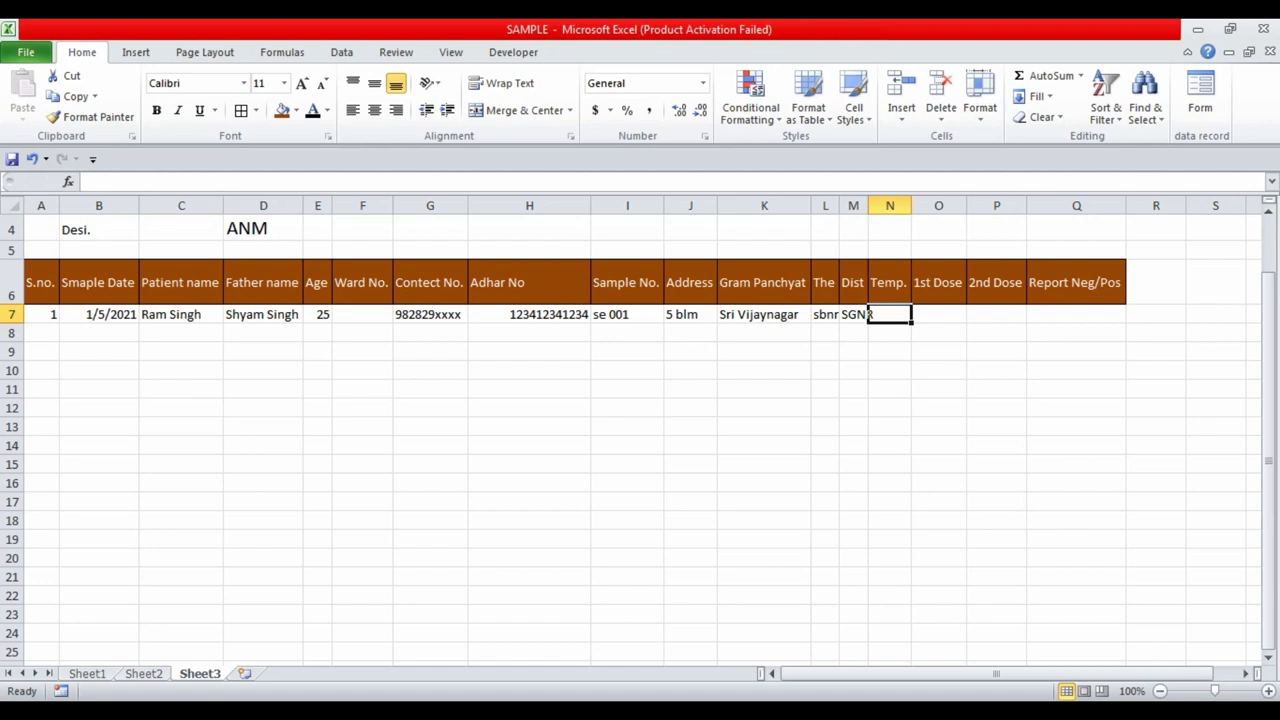
type("100")
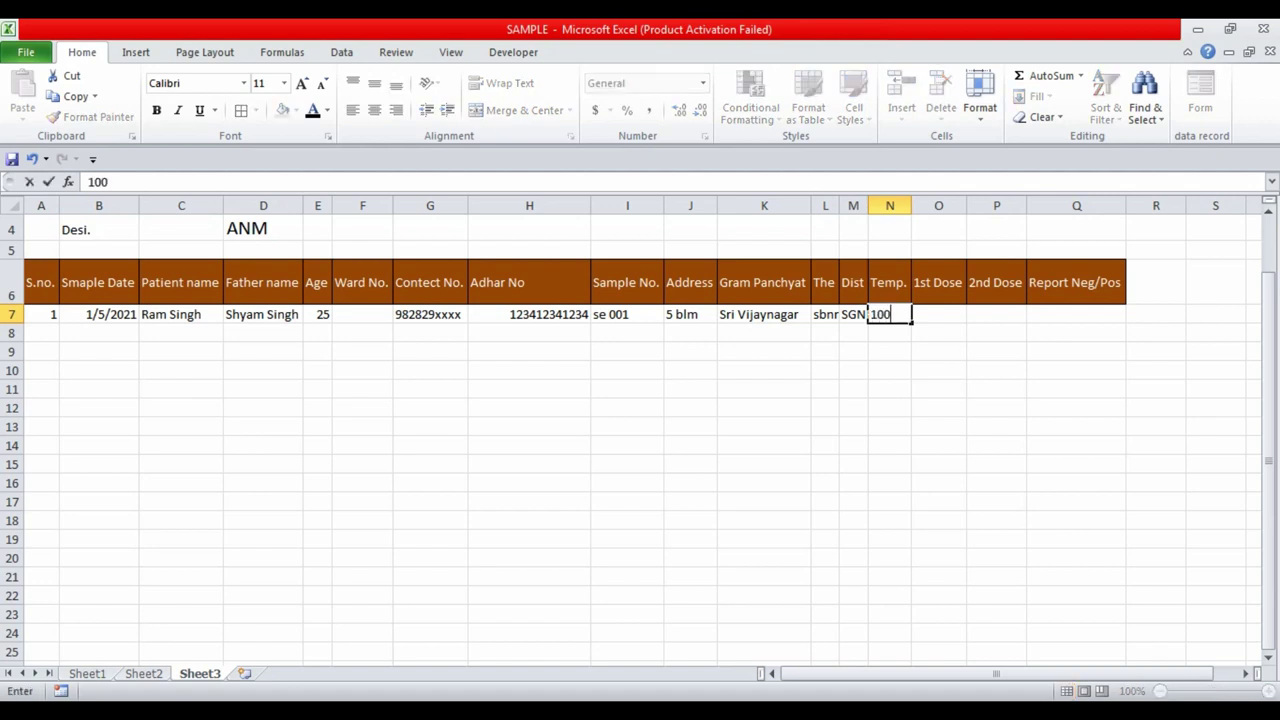
key("Tab")
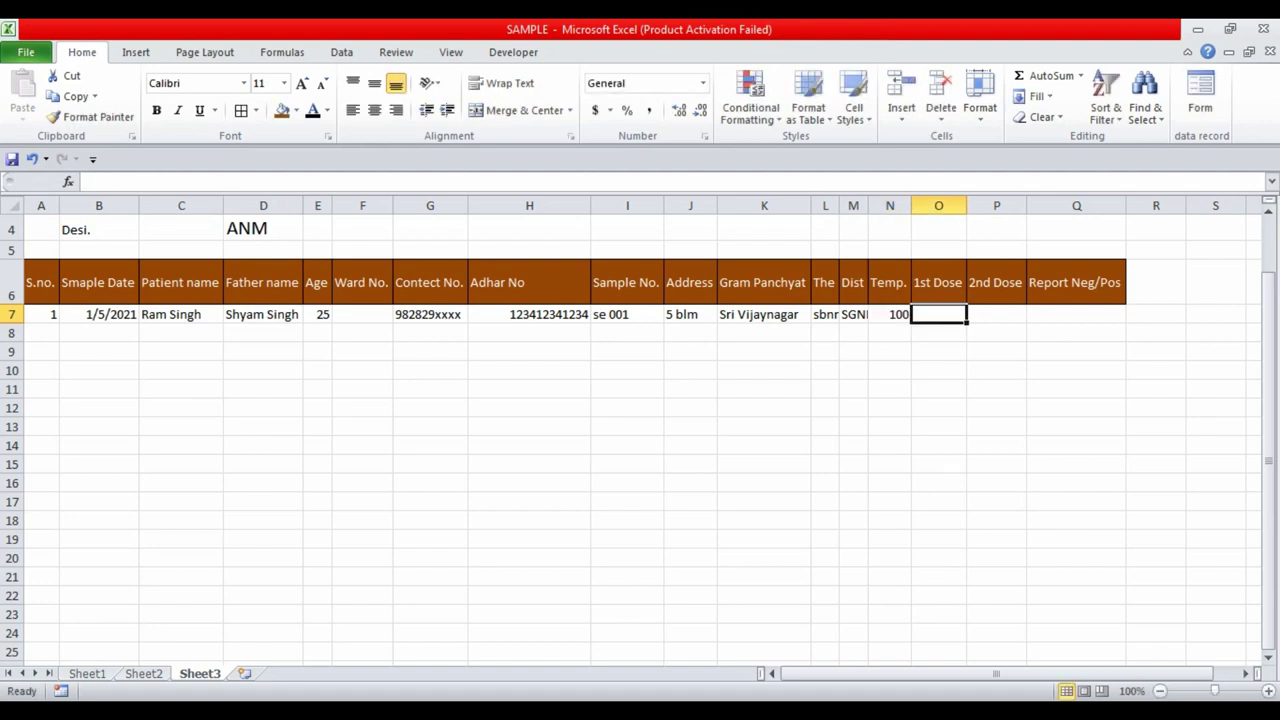
type("=")
key("Right")
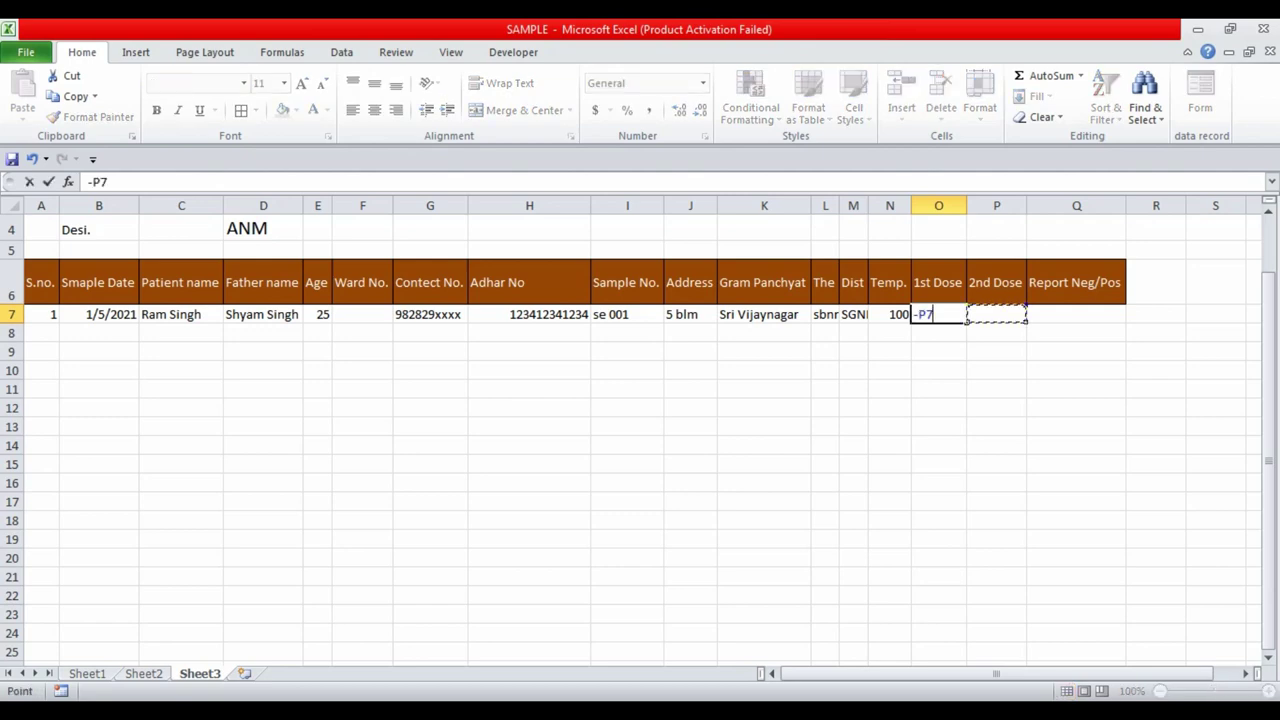
key("Escape")
type("-")
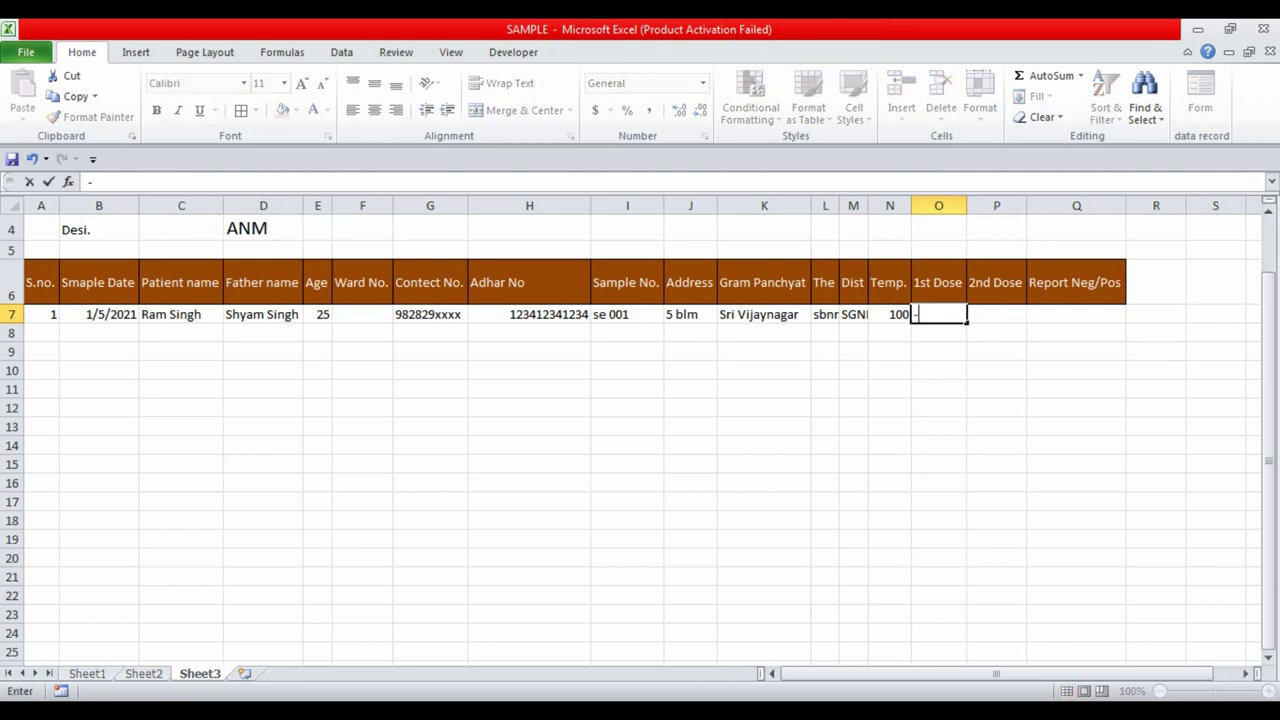
key("Return")
left_click(996, 314)
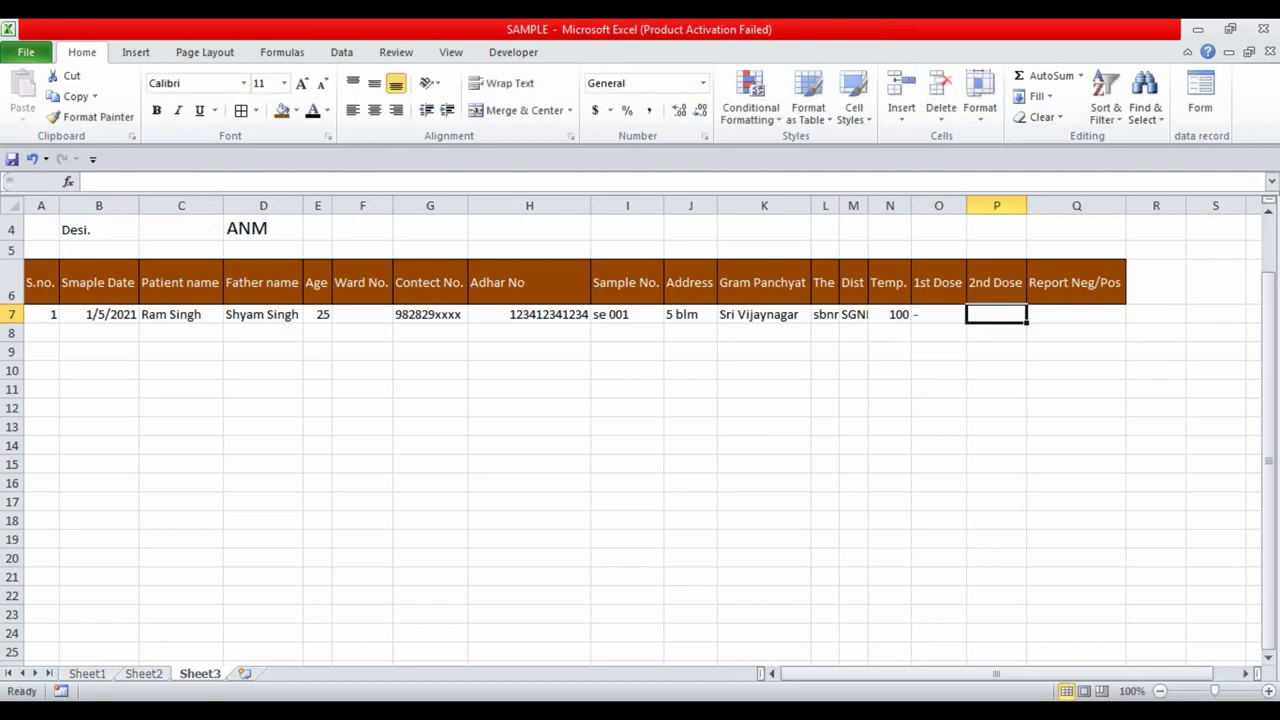
type("-")
key("Tab")
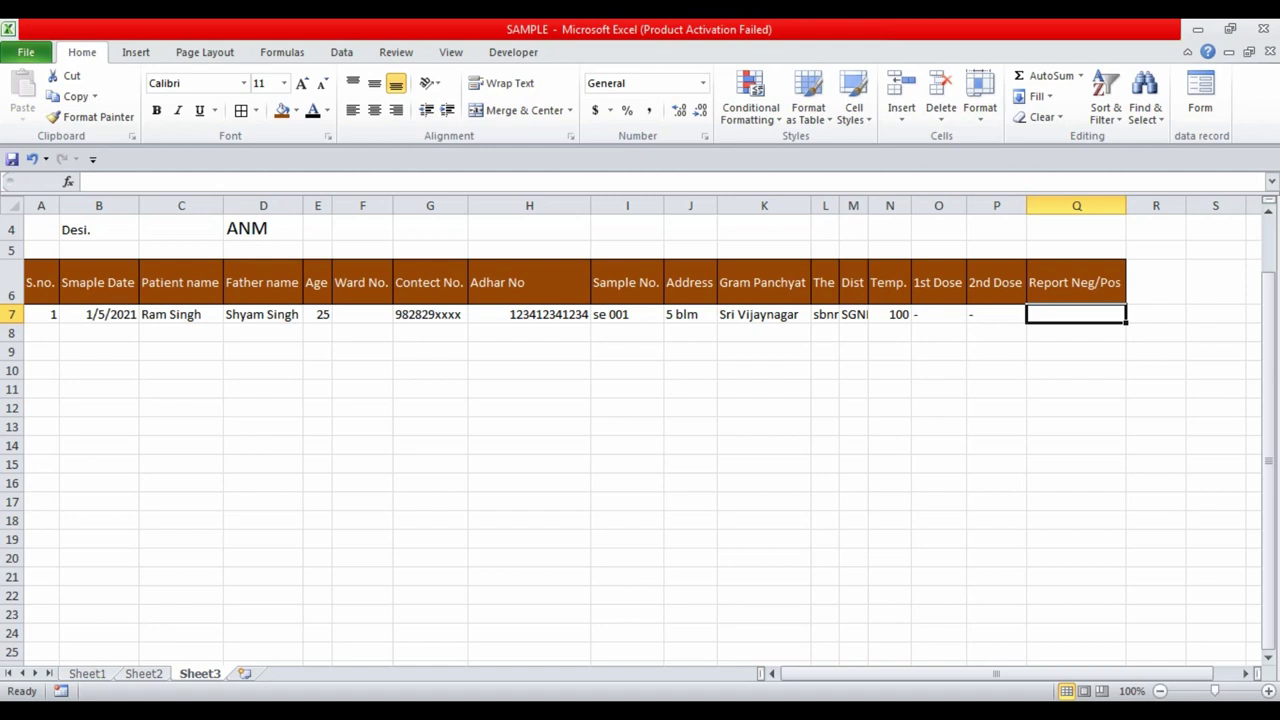
left_click(548, 711)
left_click(543, 647)
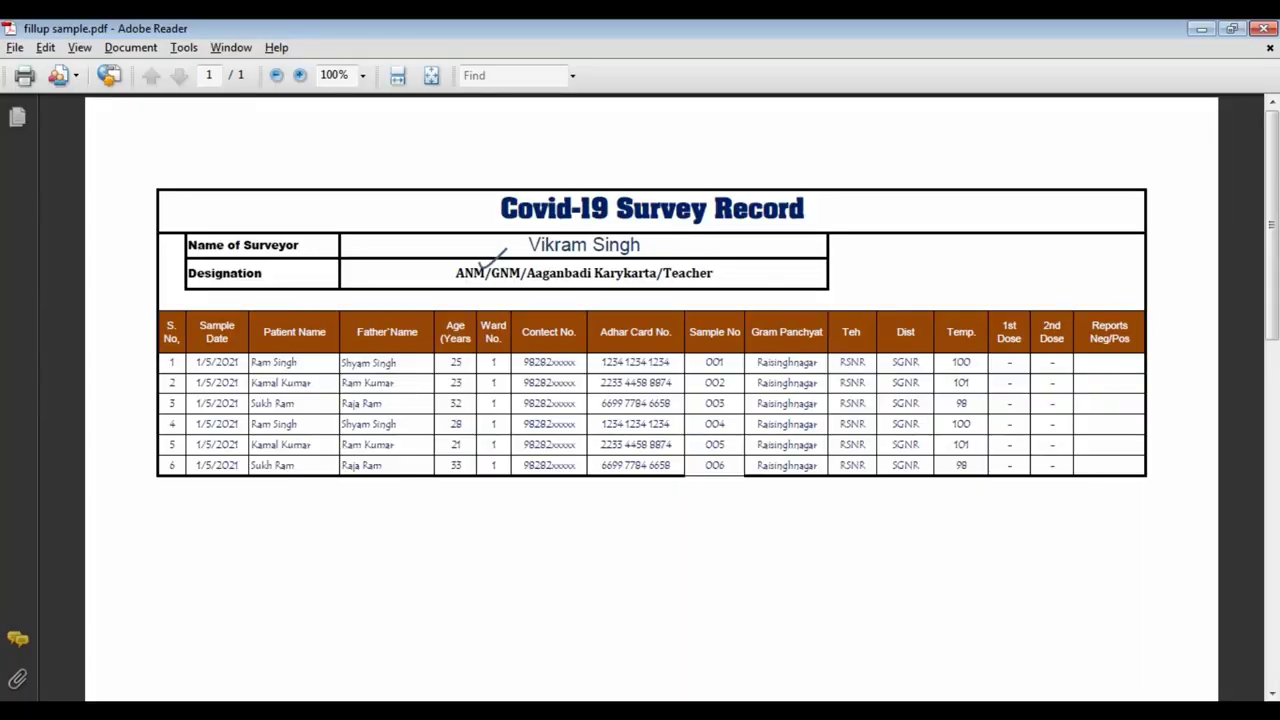
left_click(440, 711)
left_click(430, 501)
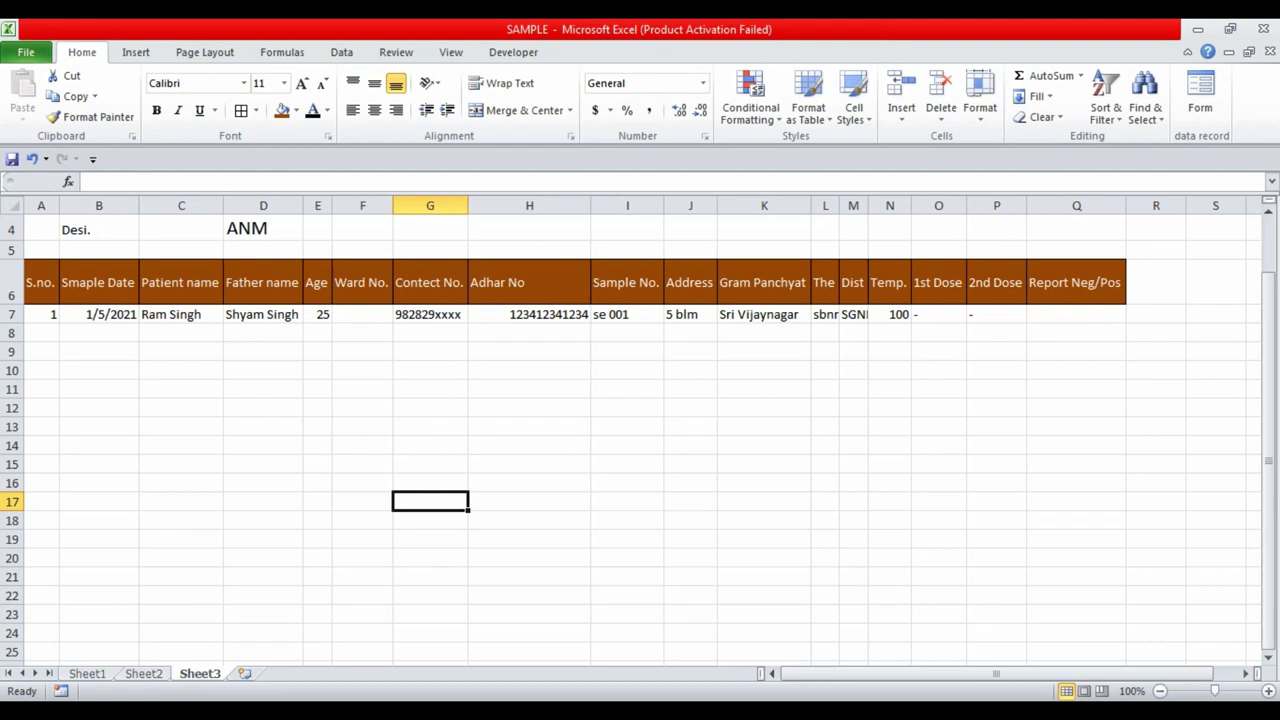
Apply All Borders to the survey table range A6:Q22.
mouse_move(40, 282)
left_mouse_down()
mouse_move(529, 652)
mouse_move(1100, 660)
left_mouse_up()
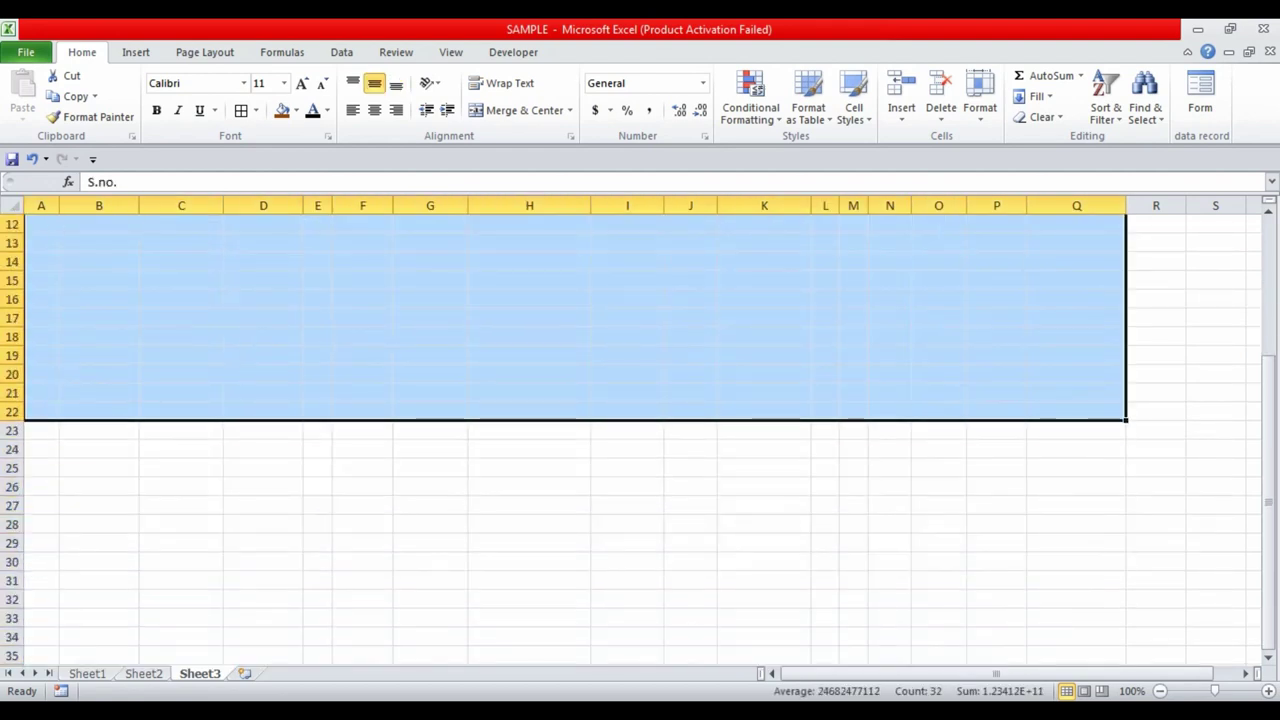
scroll(640, 440, "up", 10)
scroll(640, 440, "down", 1)
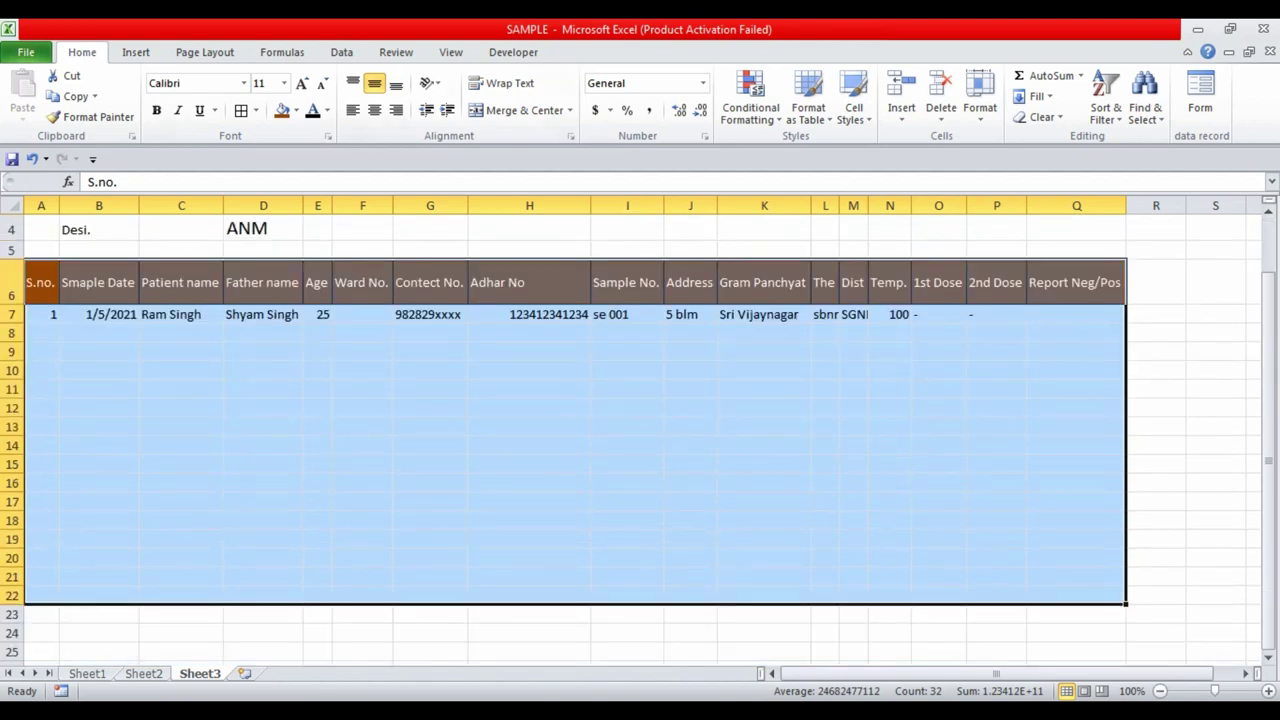
left_click(240, 110)
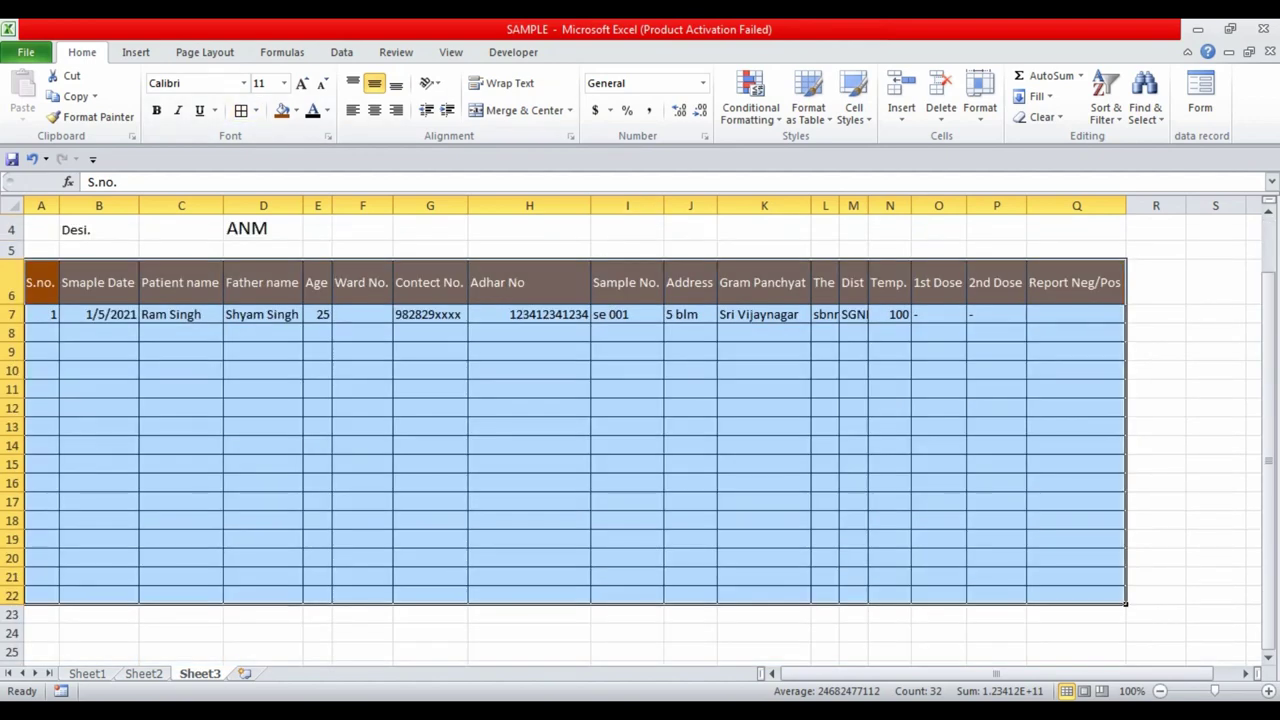
left_click(263, 407)
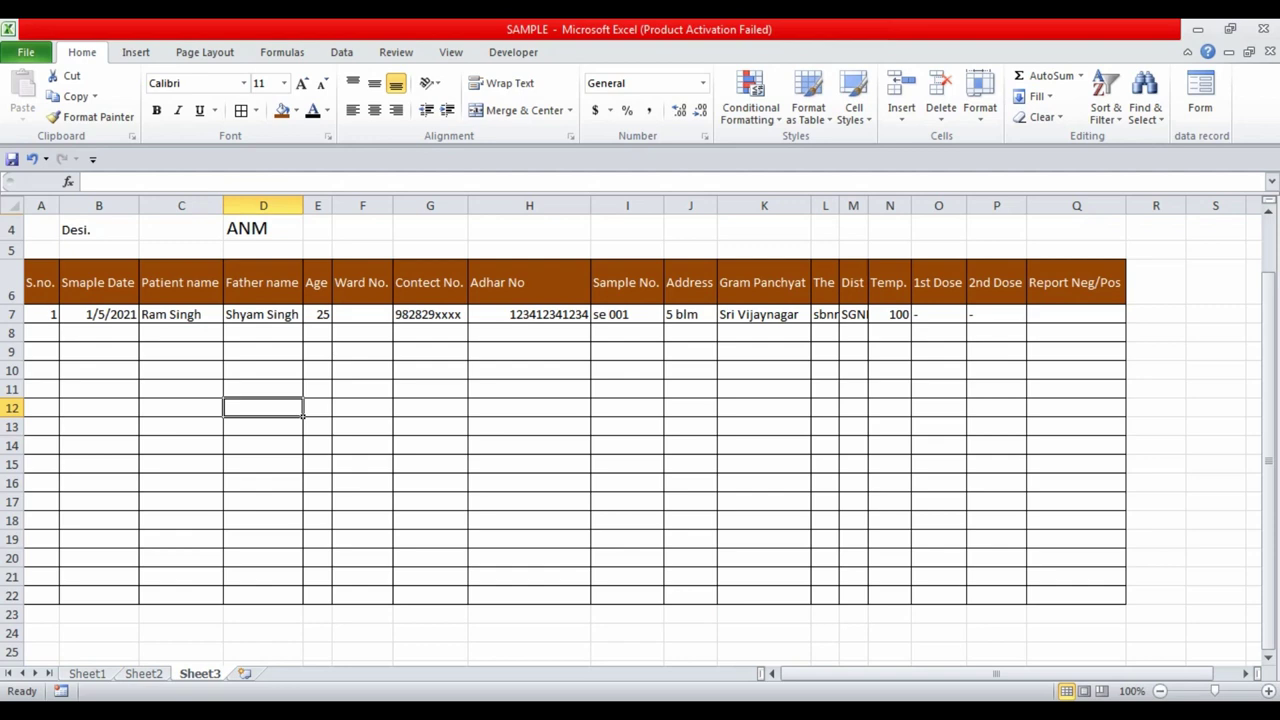
Widen column L slightly and review the bordered table.
left_click_drag(839, 205, 847, 205)
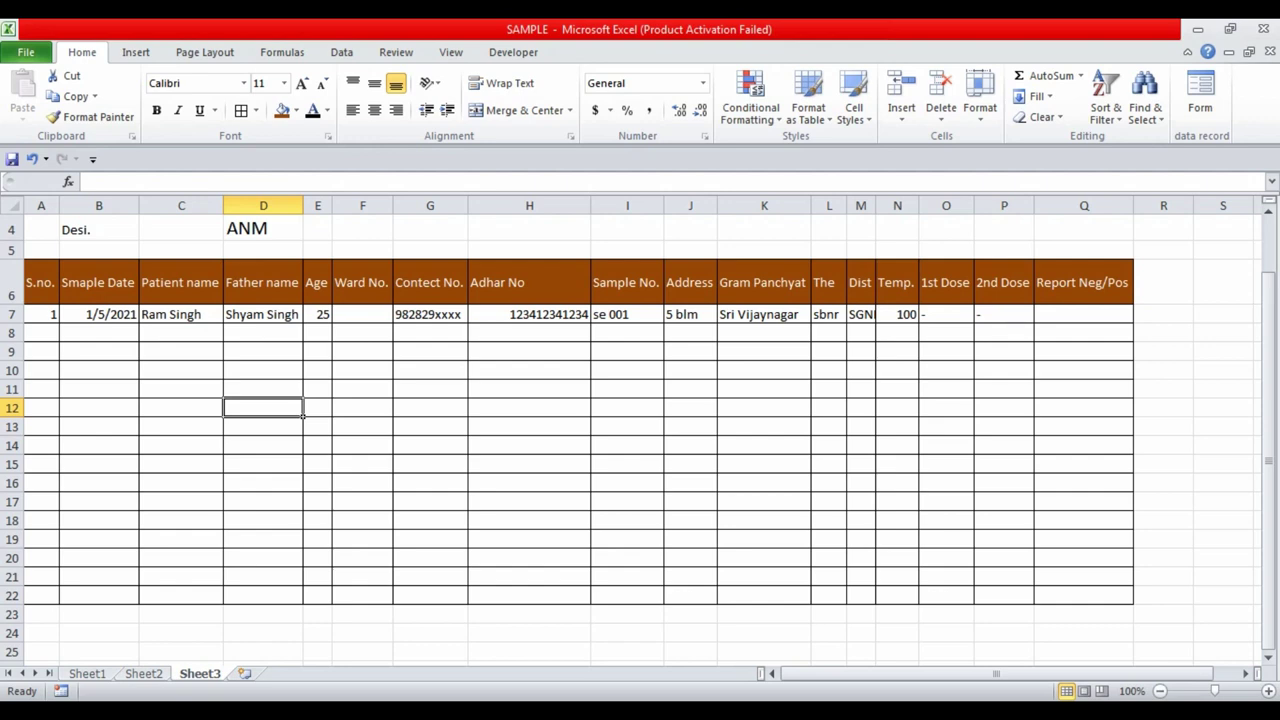
scroll(640, 400, "up", 1)
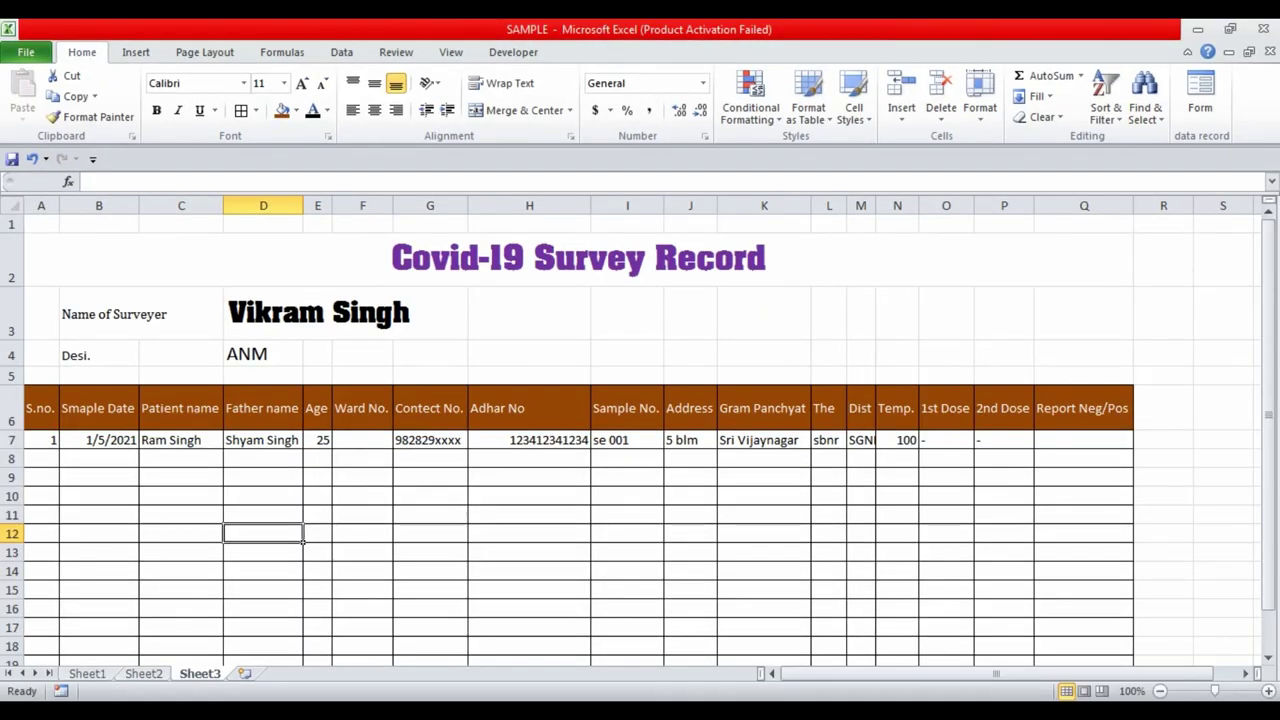
scroll(640, 430, "down", 1)
scroll(640, 430, "up", 1)
Save the workbook as 'WARD NO 1 FILE 5BLM' in the Libraries > Music folder.
left_click(26, 52)
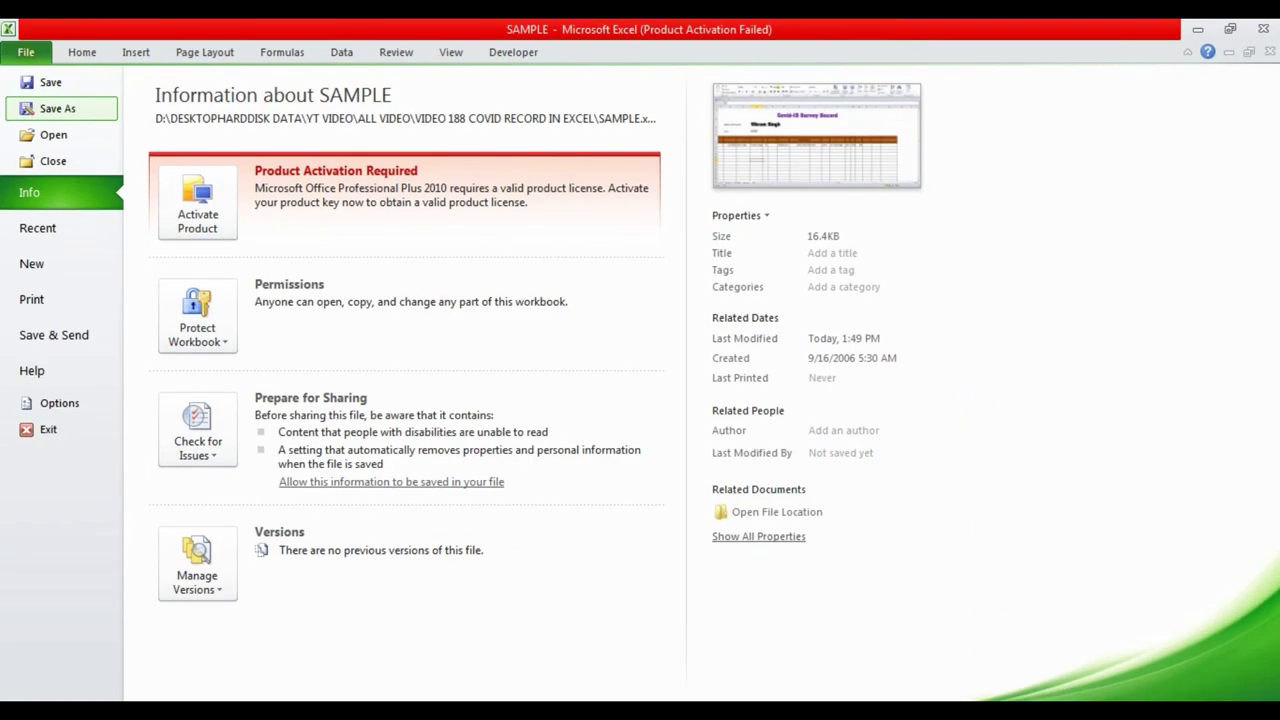
left_click(57, 108)
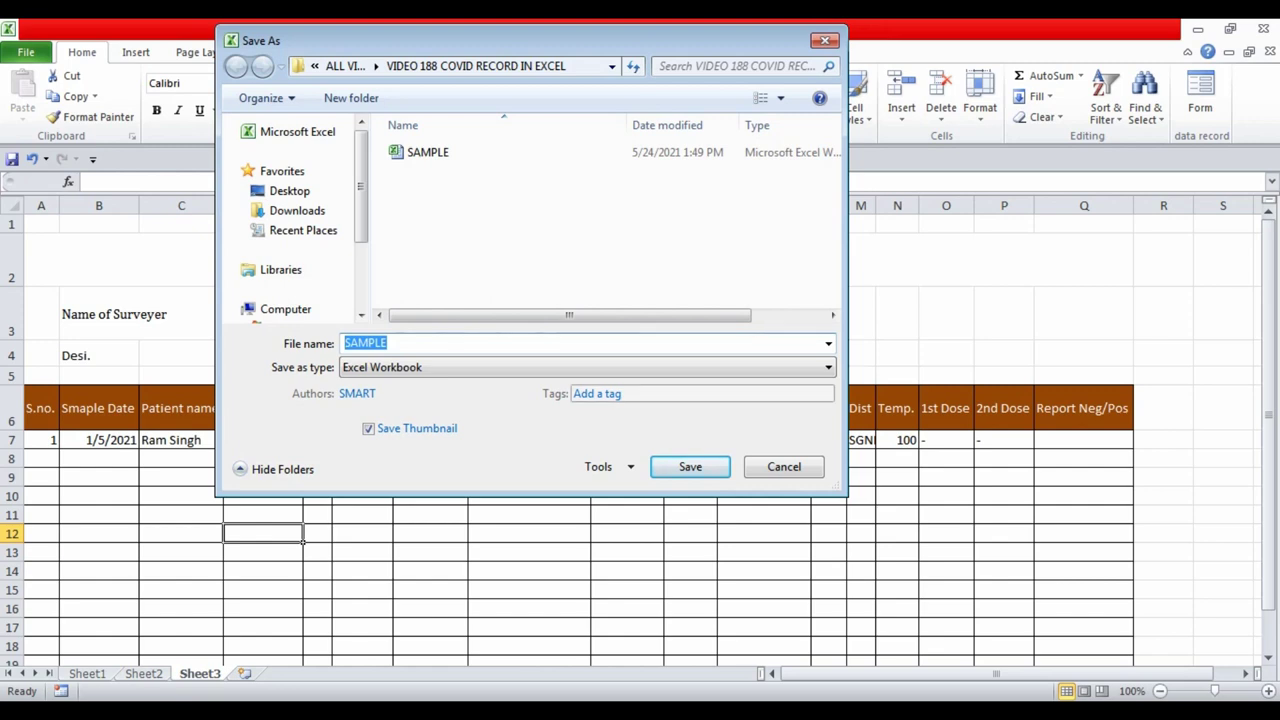
type("WARD")
type(" NO 1")
type(" FILE")
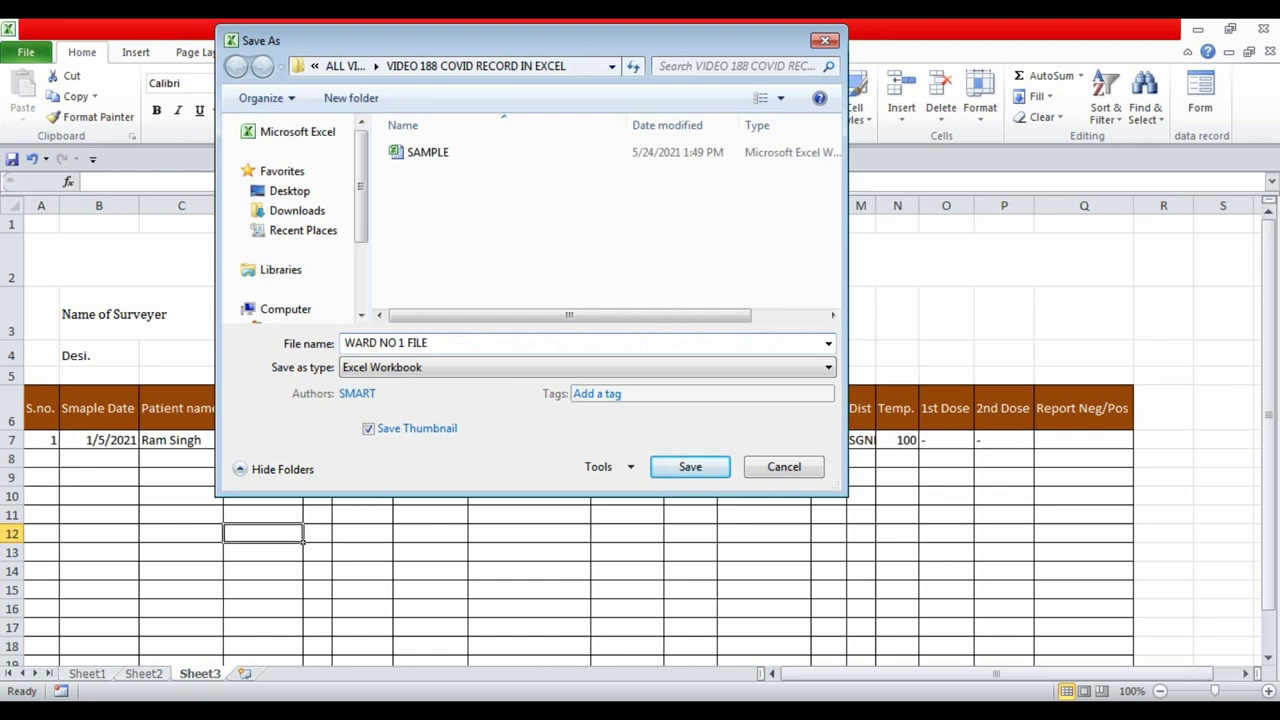
type(" 5B")
type("LM")
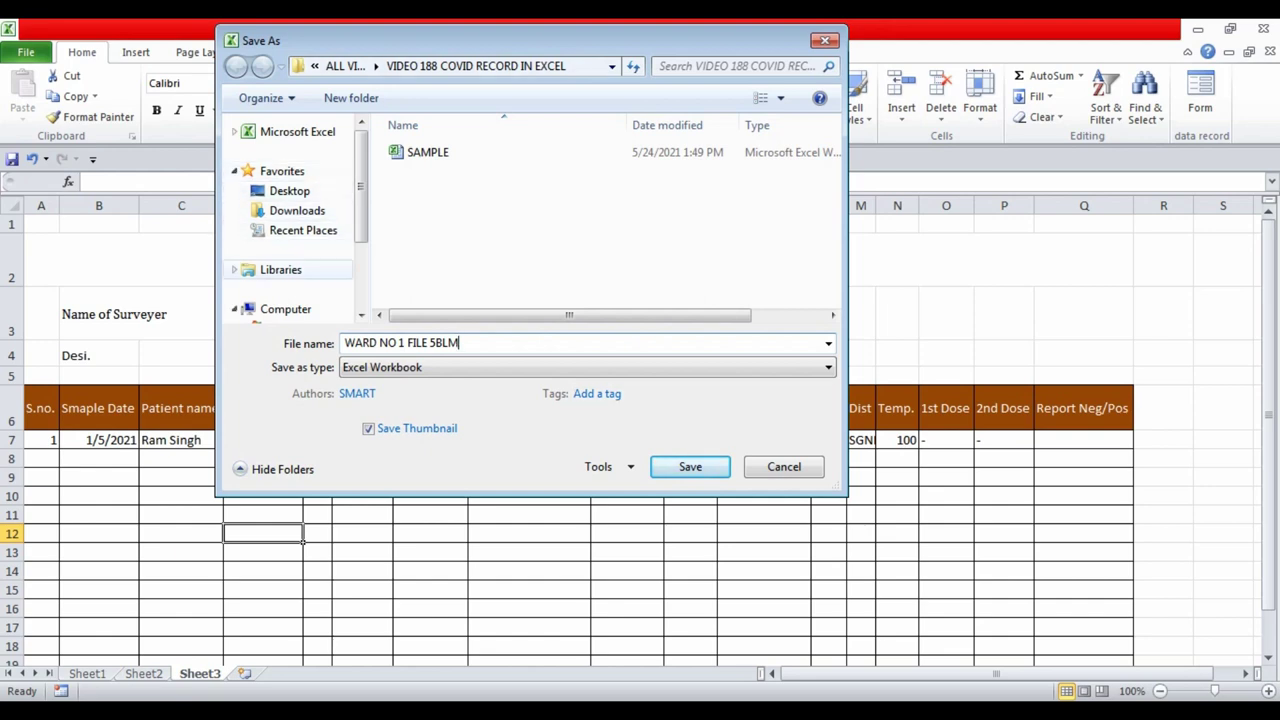
left_click(280, 269)
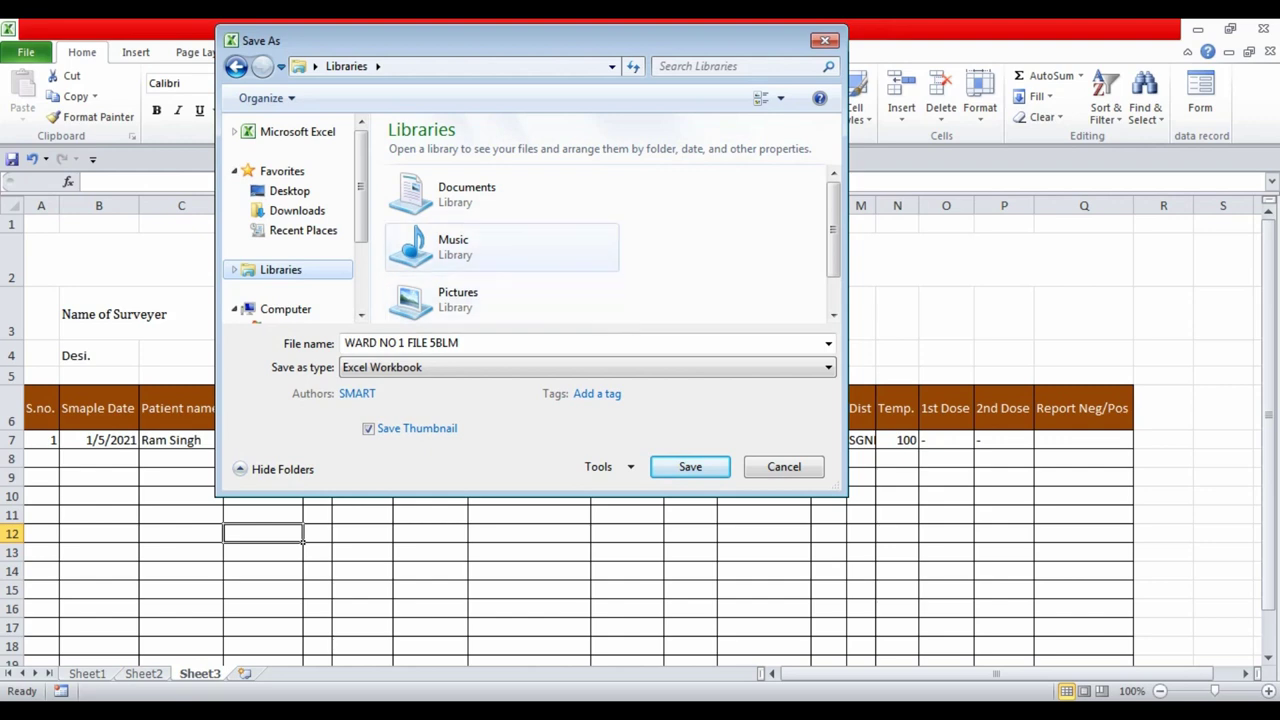
double_click(453, 245)
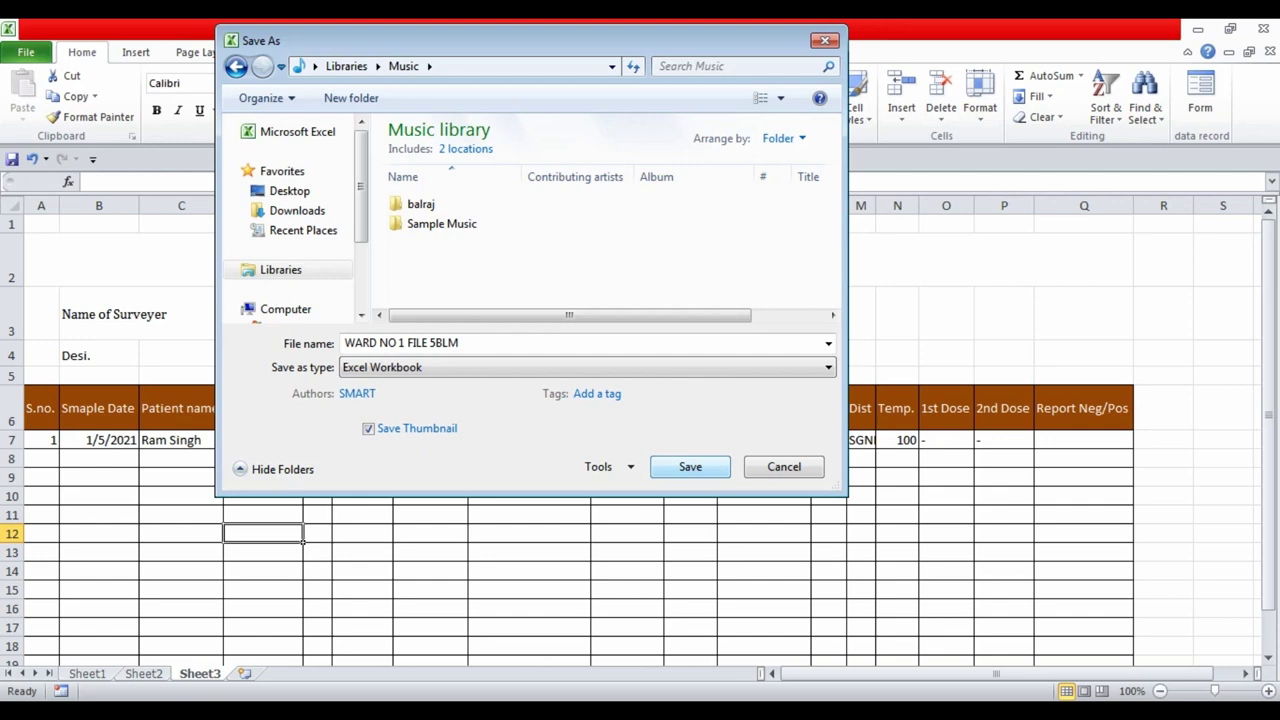
key("Return")
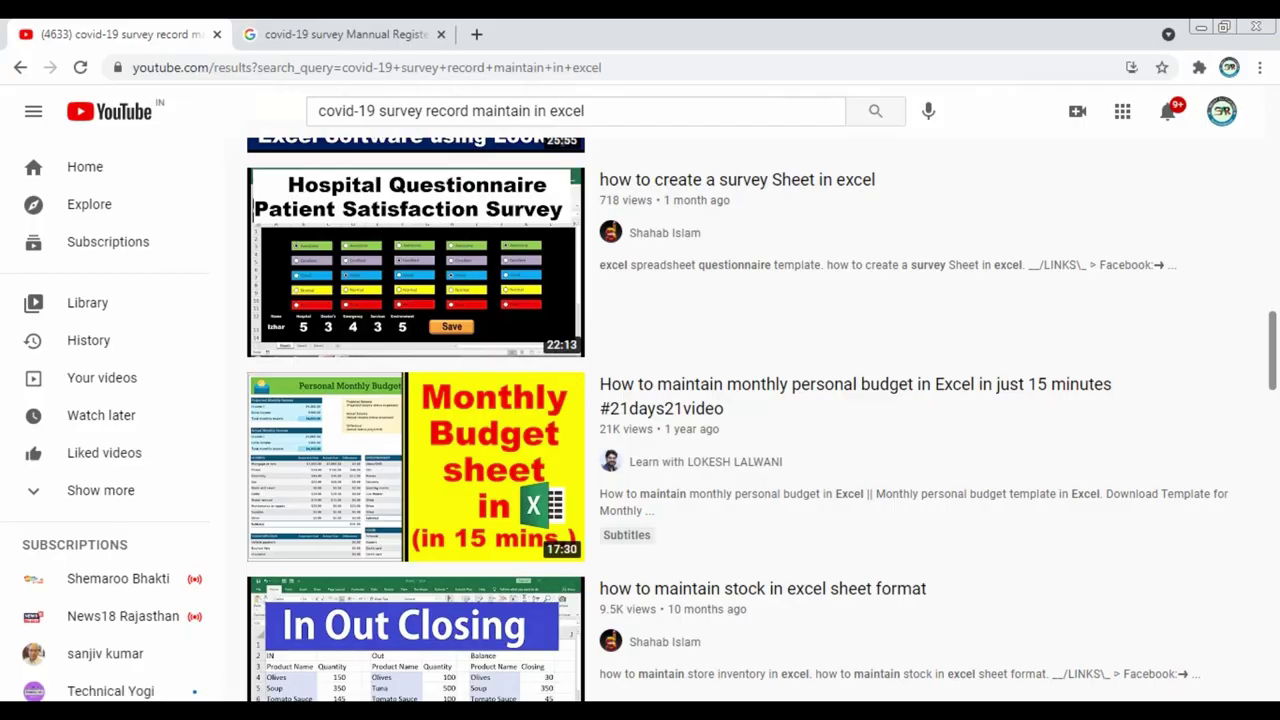
In a new browser tab go to google.com and open Gmail from there.
left_click(476, 34)
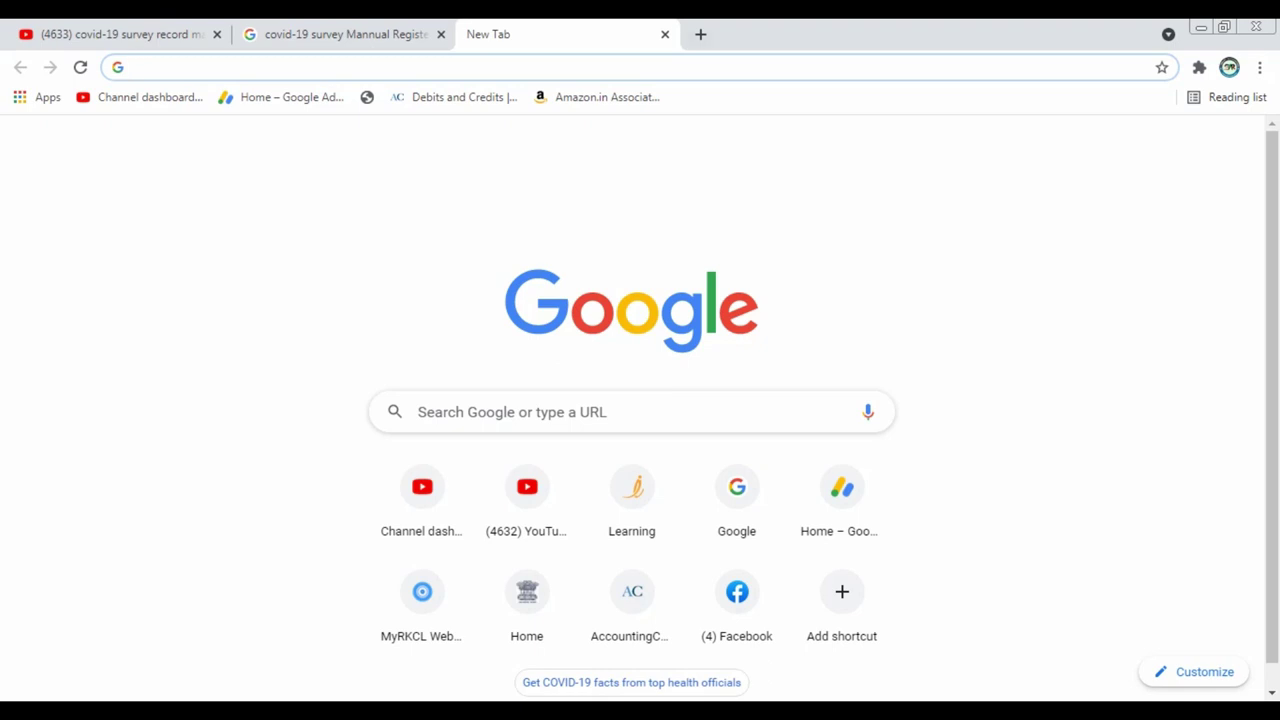
type("GO")
key("Return")
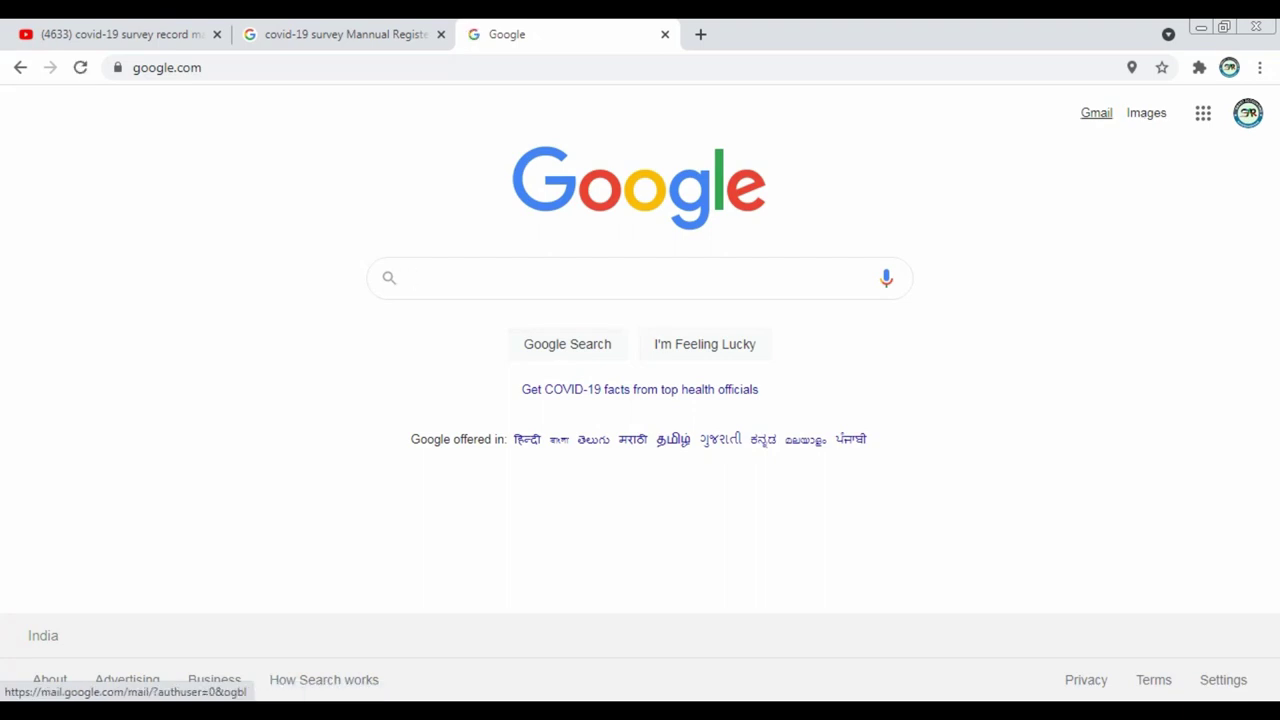
left_click(1096, 113)
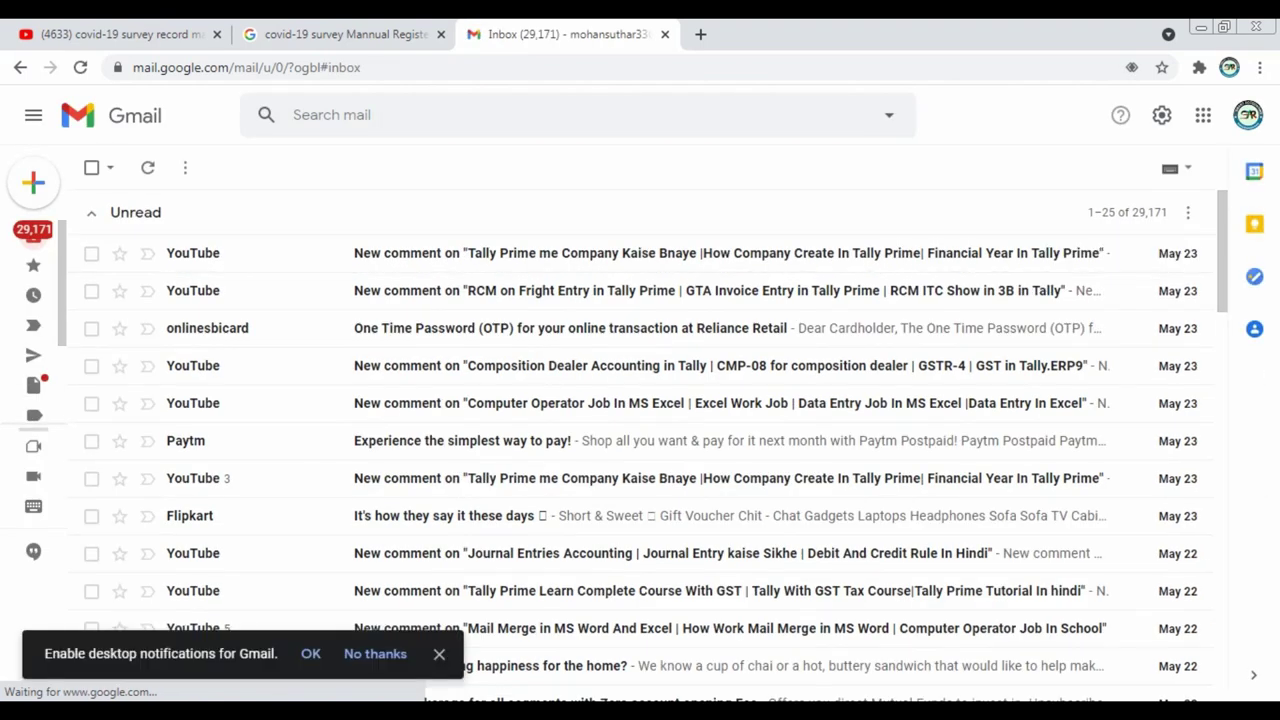
Compose a new email addressed to the saved contact chosen from suggestions.
left_click(40, 182)
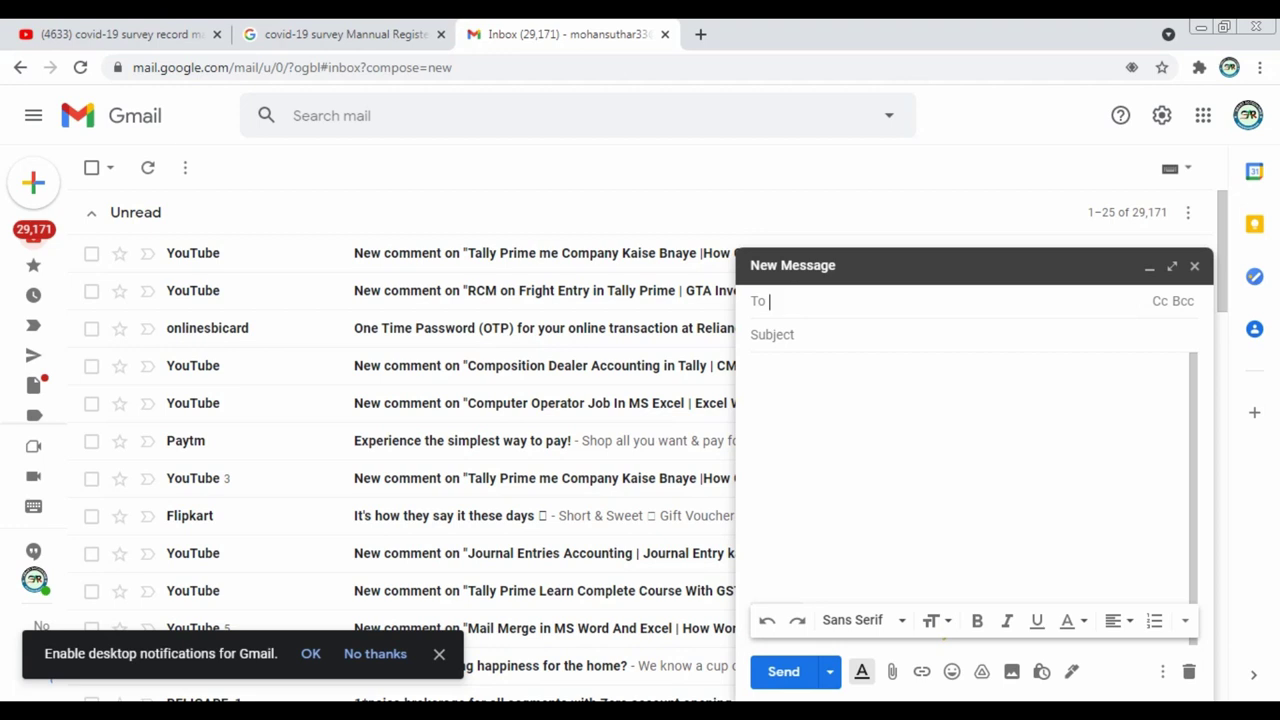
type("MOH")
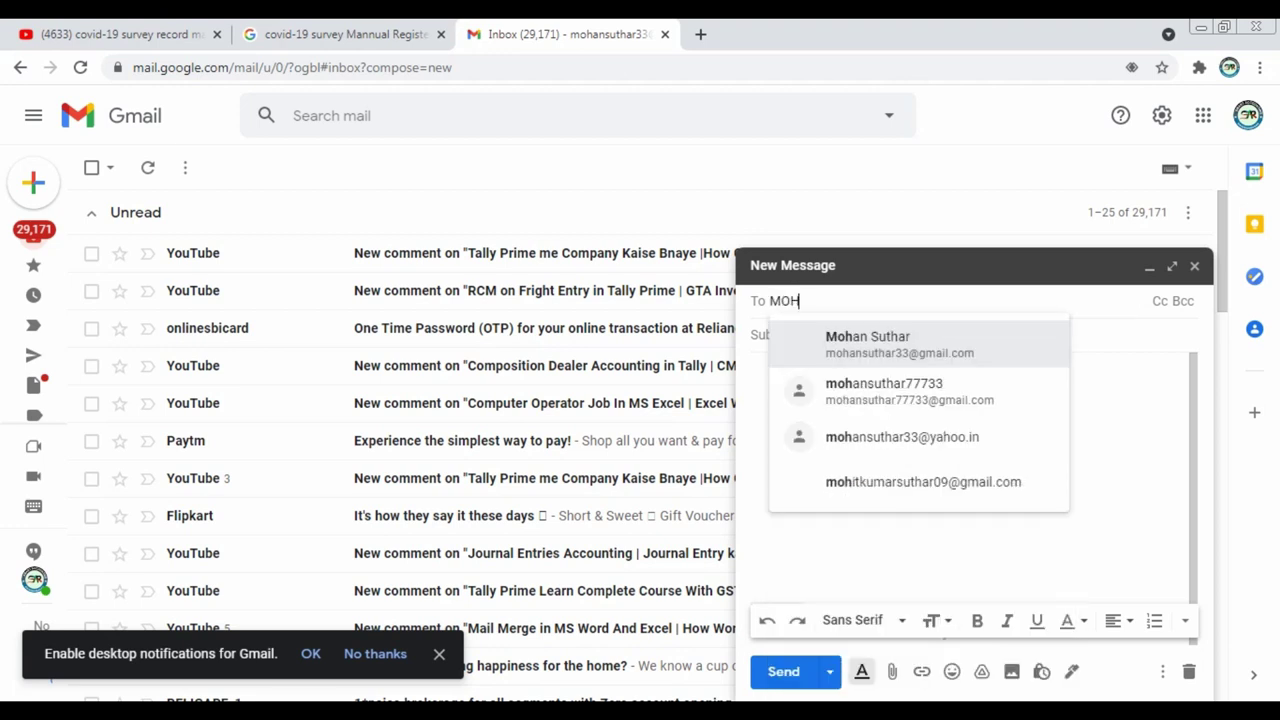
type("AN")
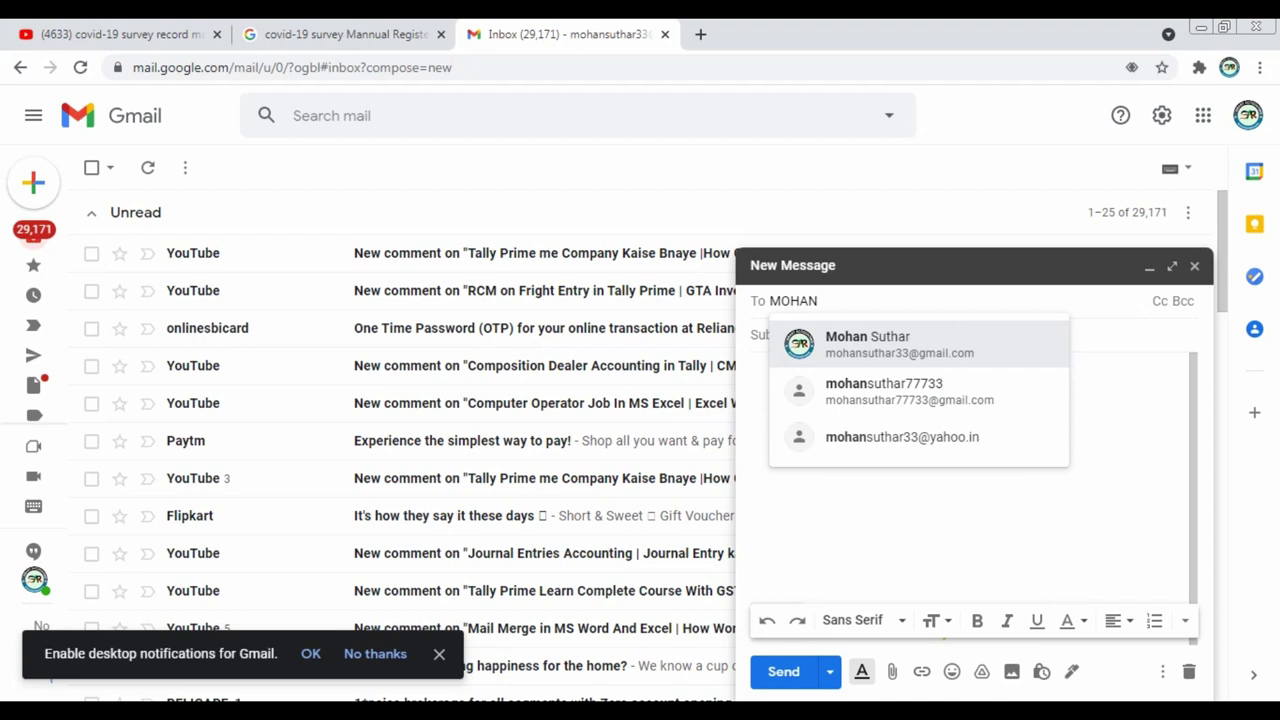
key("Return")
key("Tab")
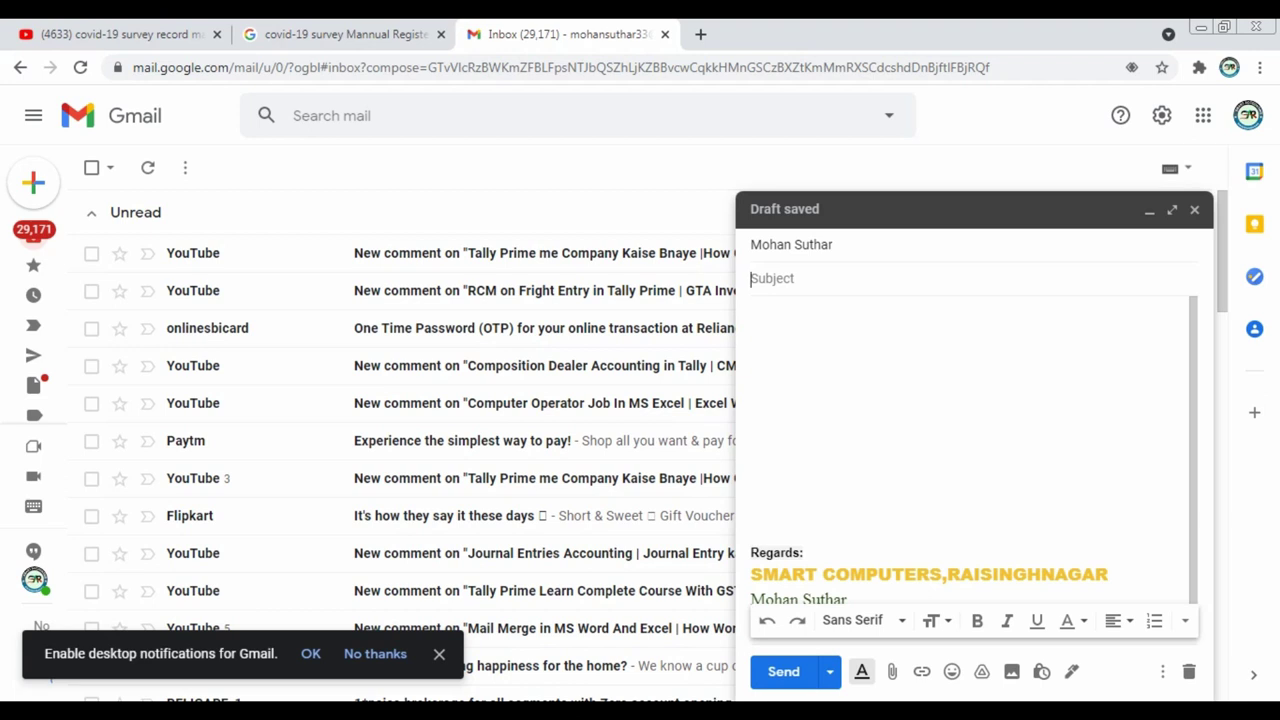
Enter the subject 'WARD 1 FILE SURVEY REPORT', correcting the typos.
type("WARD")
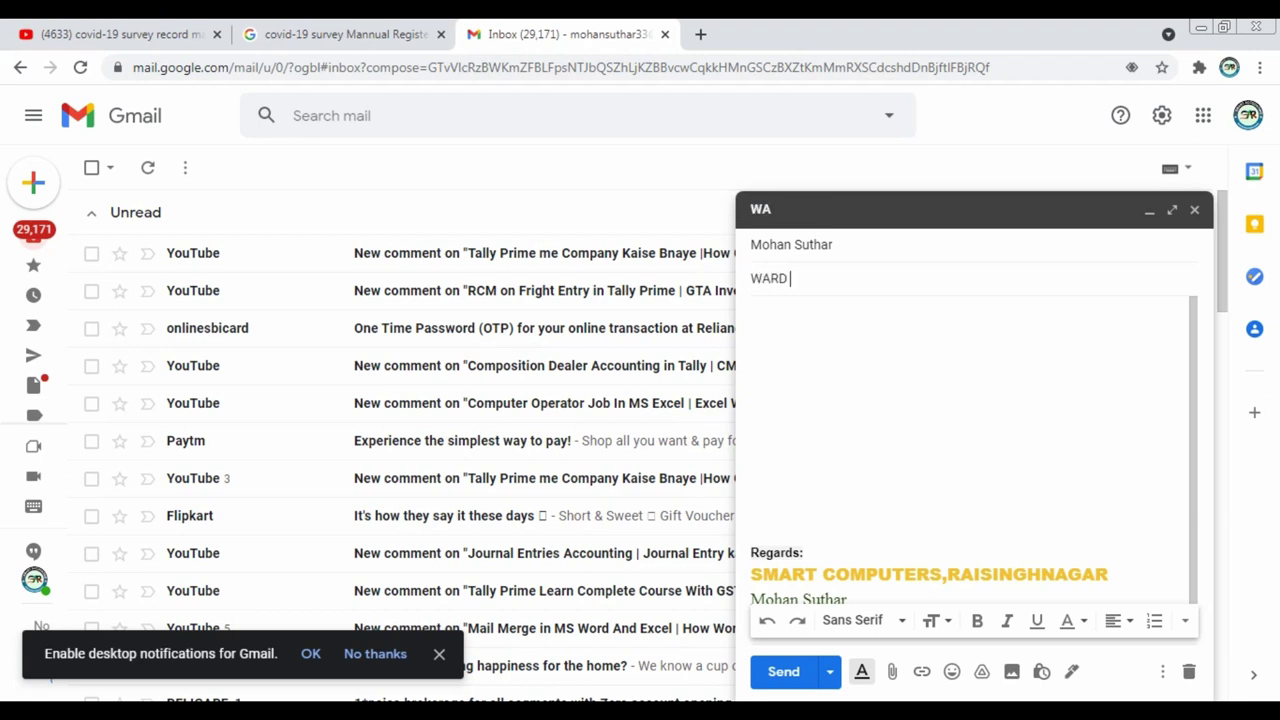
type(" 1 FILE ")
type("SERVER")
key("BackSpace")
key("BackSpace")
key("BackSpace")
key("BackSpace")
key("BackSpace")
type("UR")
type("VERY")
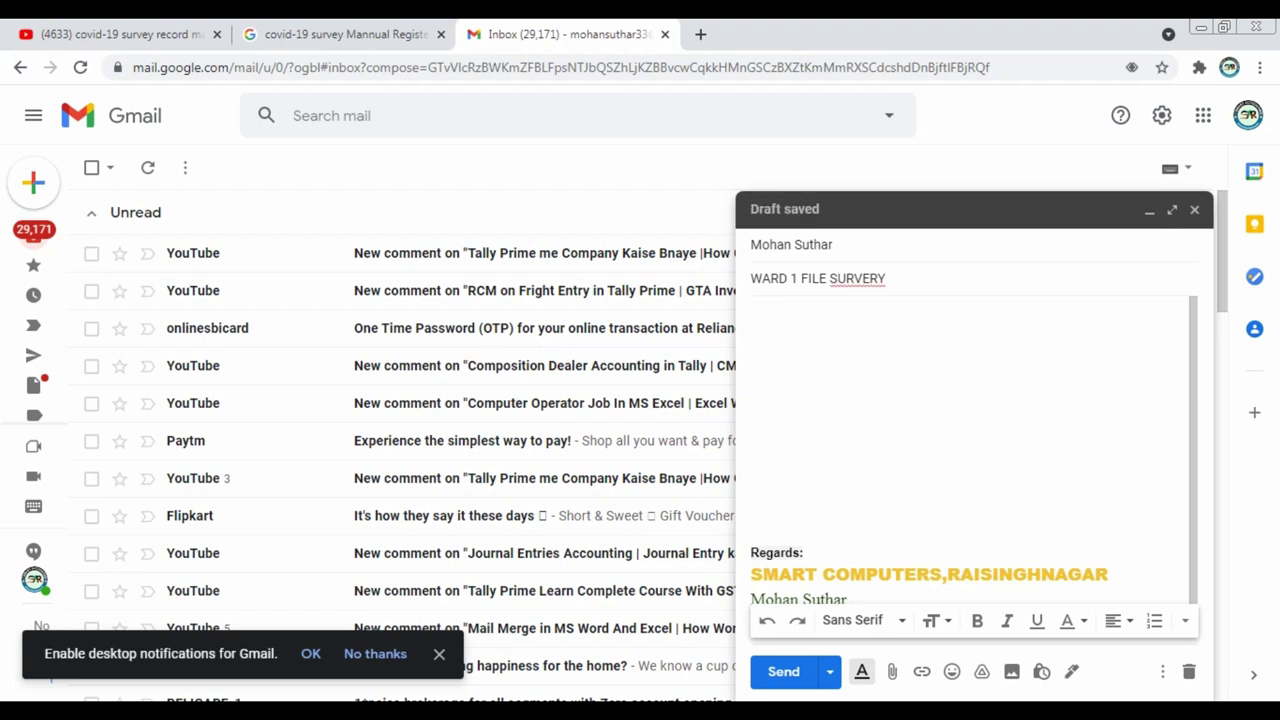
key("BackSpace")
key("BackSpace")
key("BackSpace")
key("BackSpace")
key("BackSpace")
type("VE")
type("T REPORT")
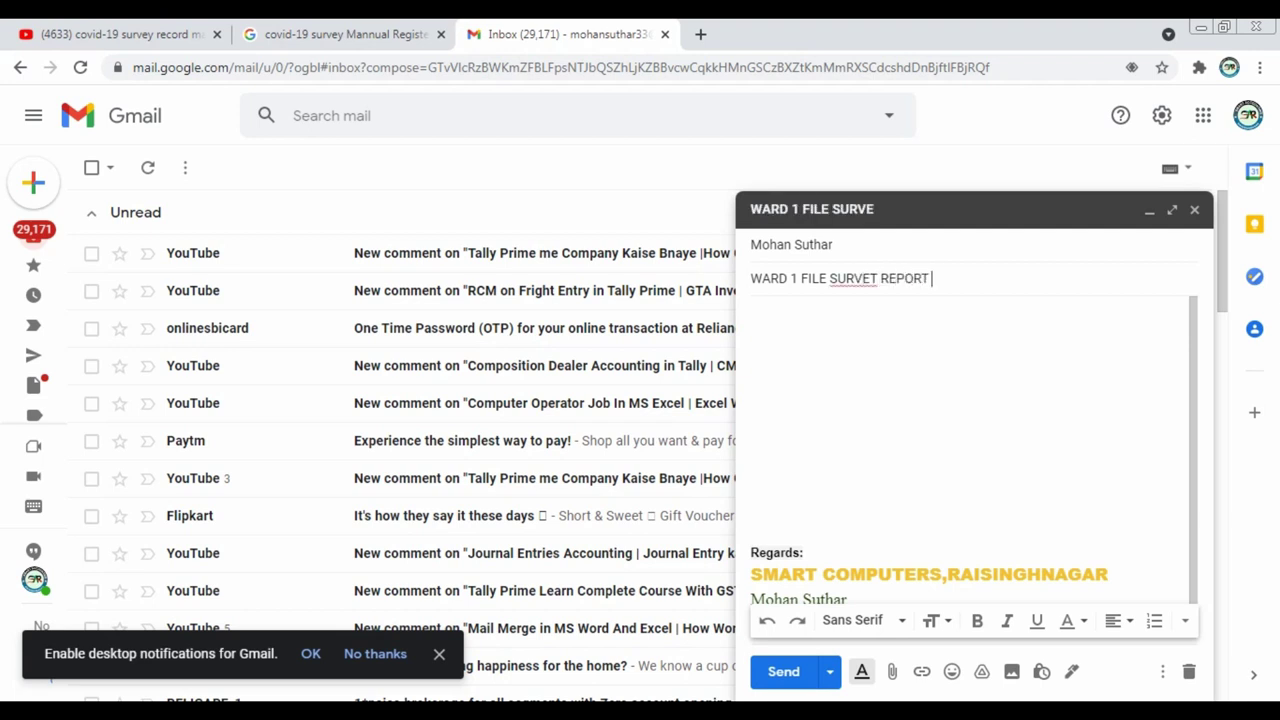
left_click(904, 278)
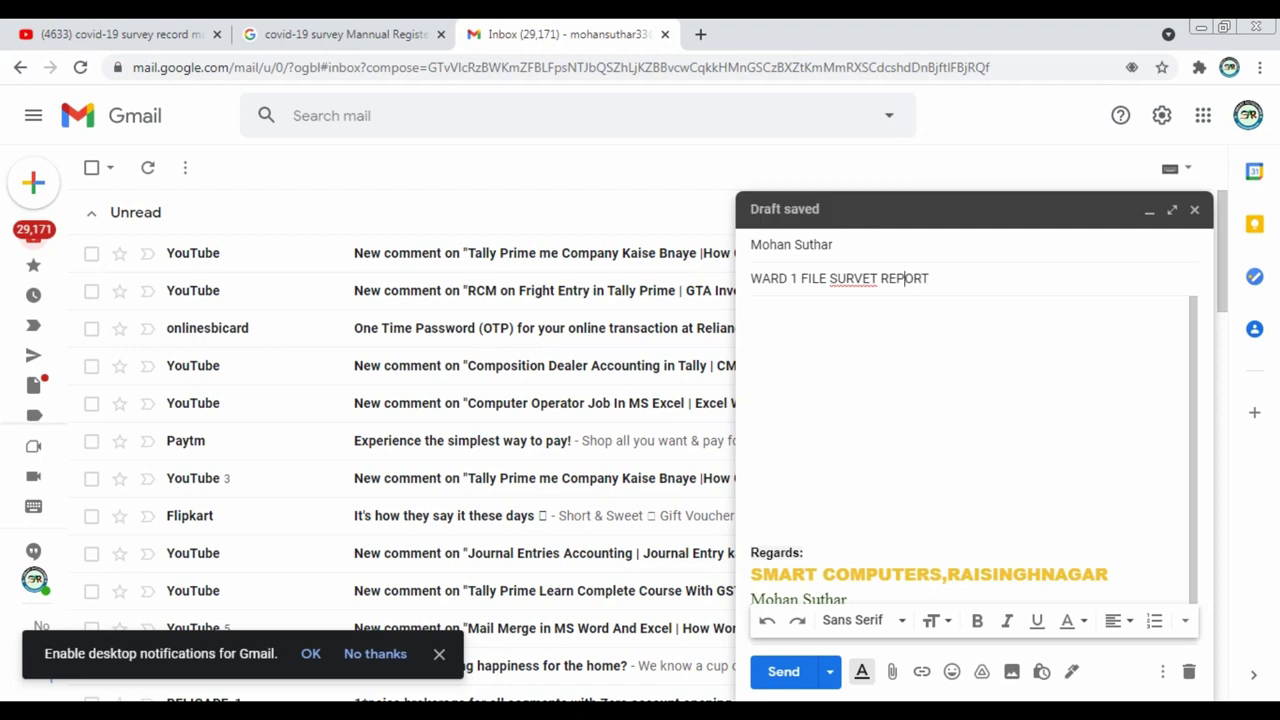
left_click(879, 278)
key("BackSpace")
type("Y")
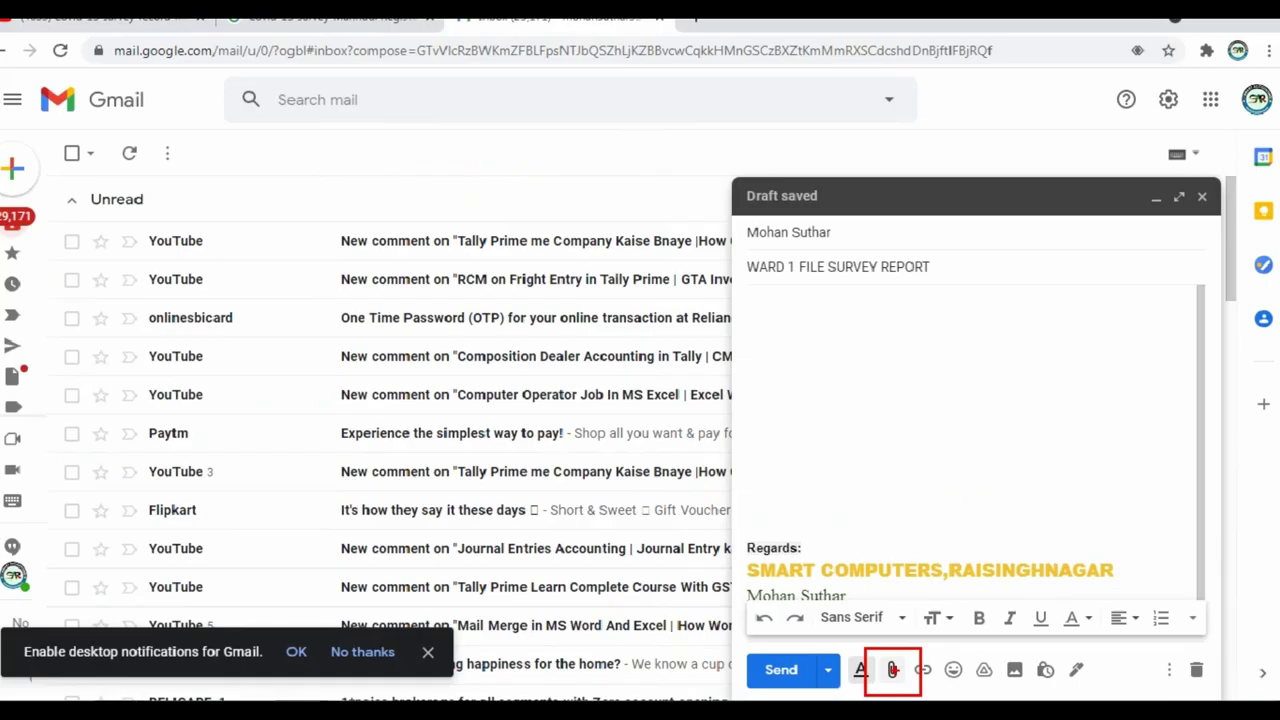
Attach WARD NO 1 FILE 5BLM.xlsx from the Libraries > Music folder to the draft.
left_click(893, 669)
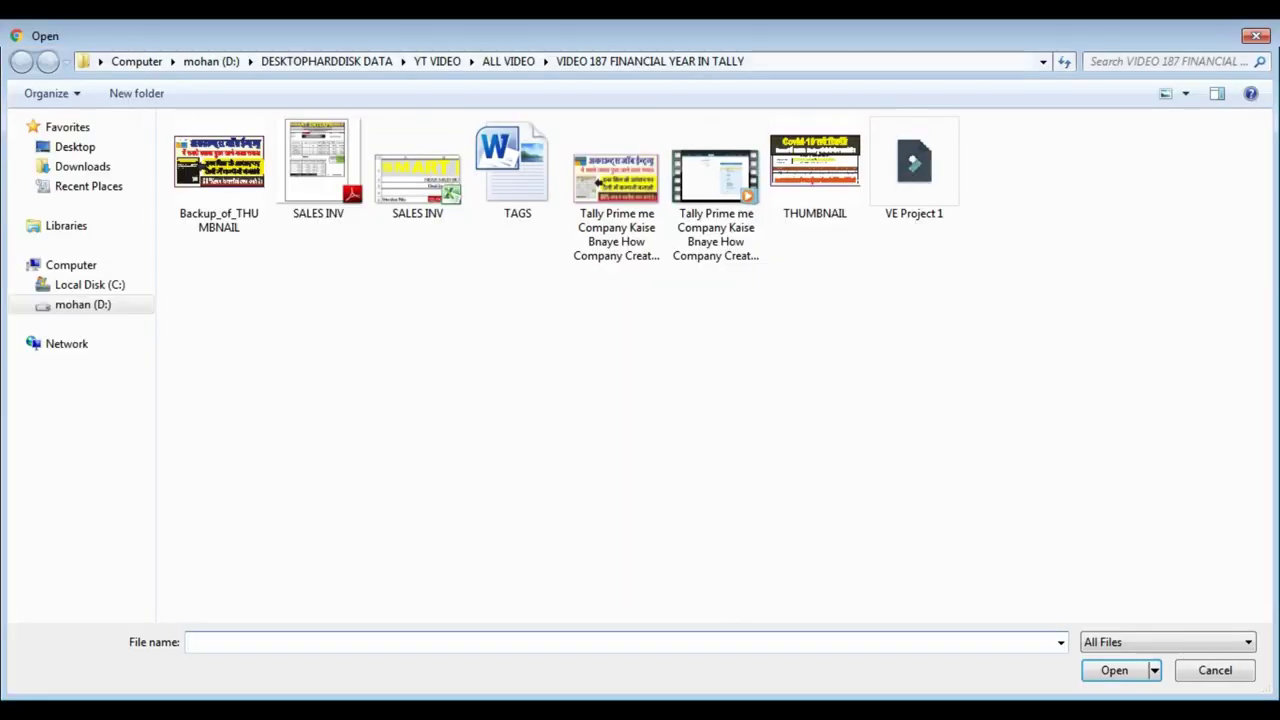
left_click(66, 225)
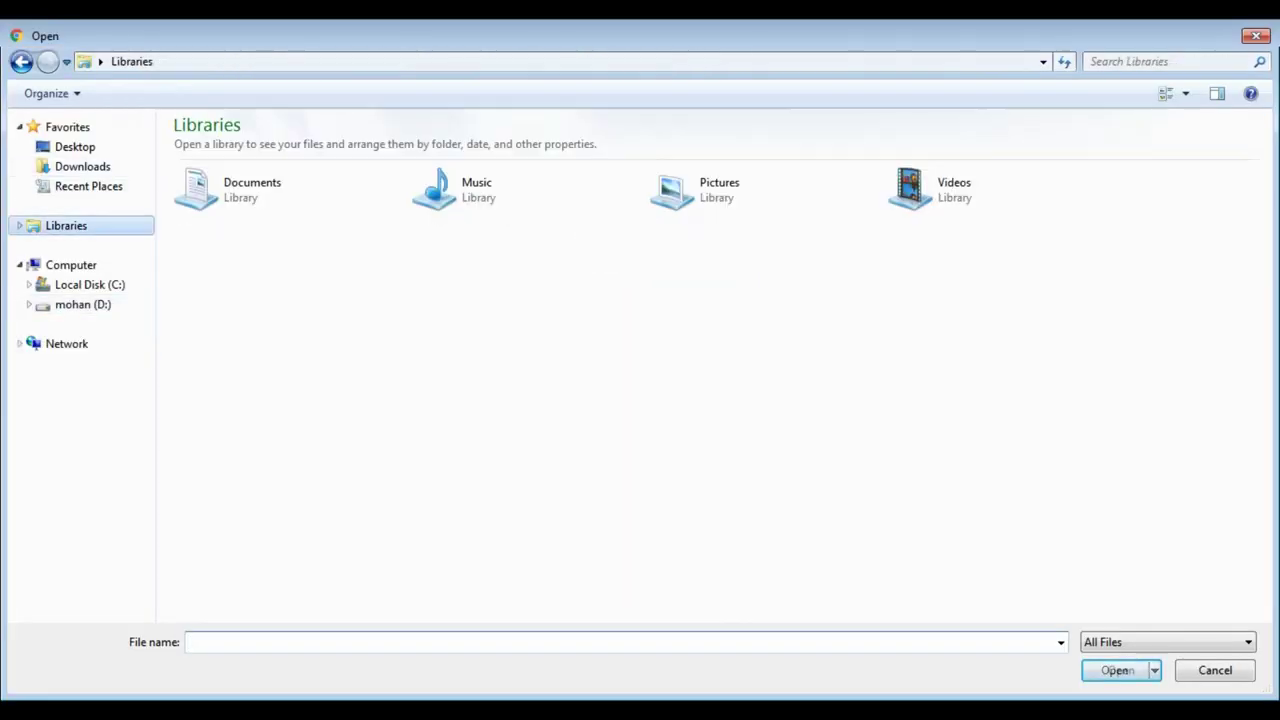
double_click(452, 190)
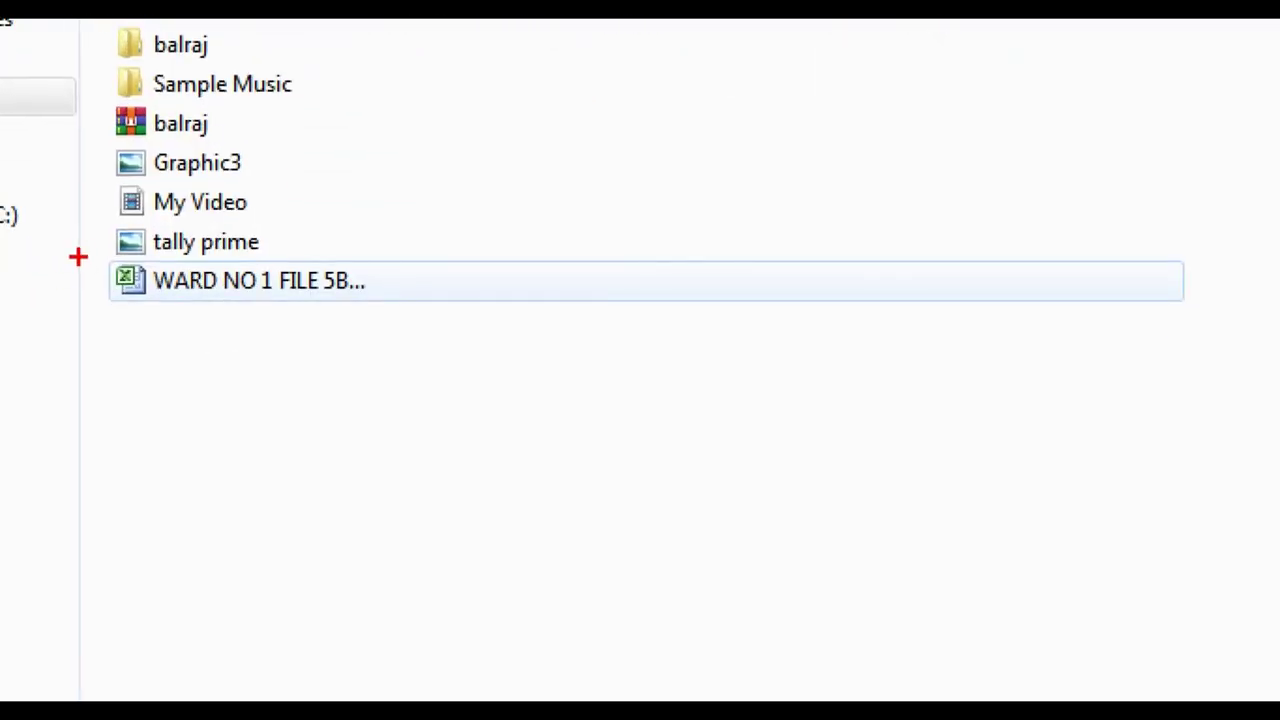
left_click_drag(155, 303, 296, 338)
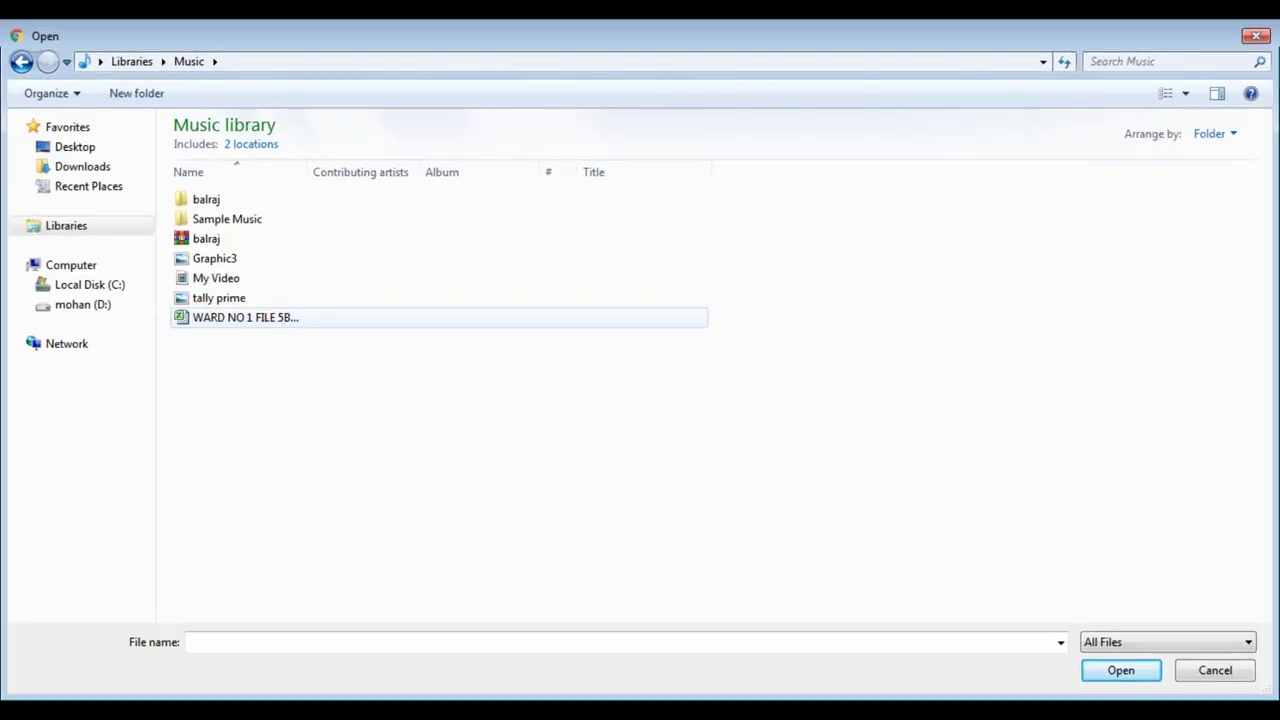
left_click(286, 317)
left_click(1115, 670)
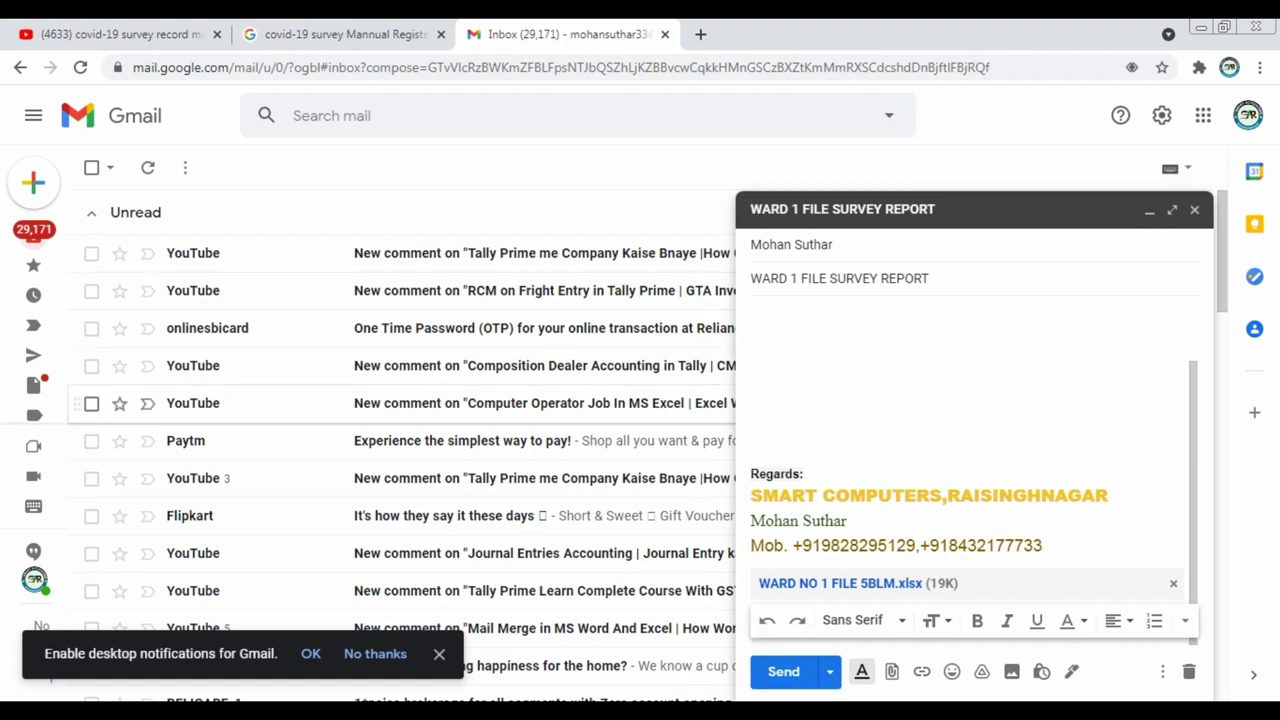
Bring the plane sample.pdf window to the front from the Adobe Reader taskbar icon.
mouse_move(490, 710)
left_click(480, 678)
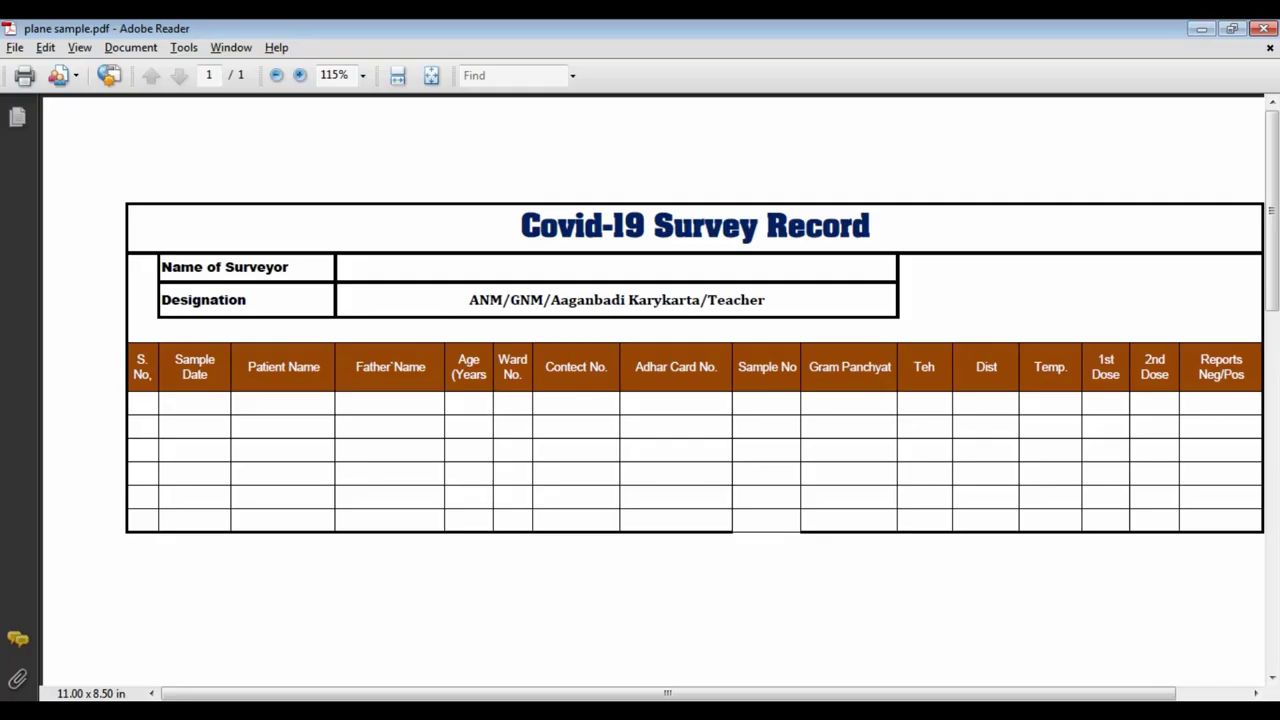